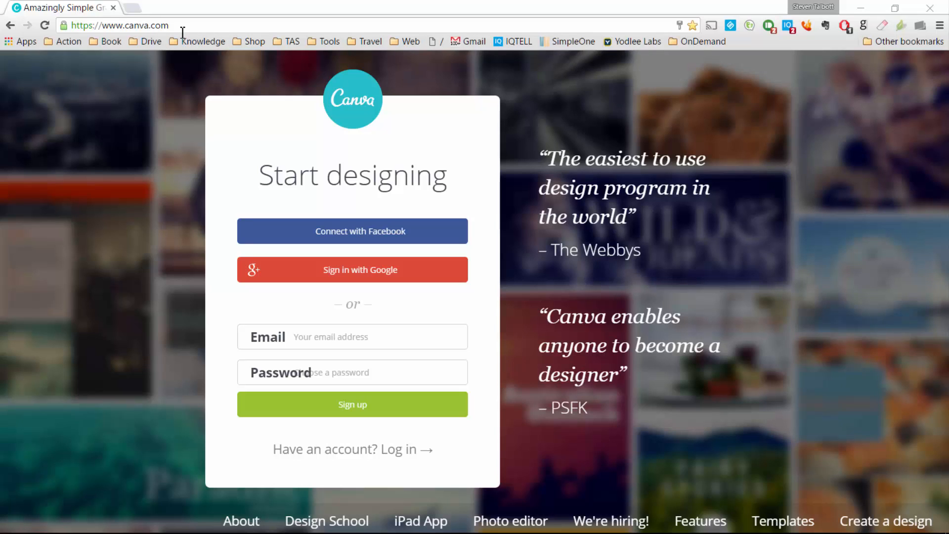
# Step: Reload the Canva sign-up page and log in through the linked Facebook account
pyautogui.click(153, 29)
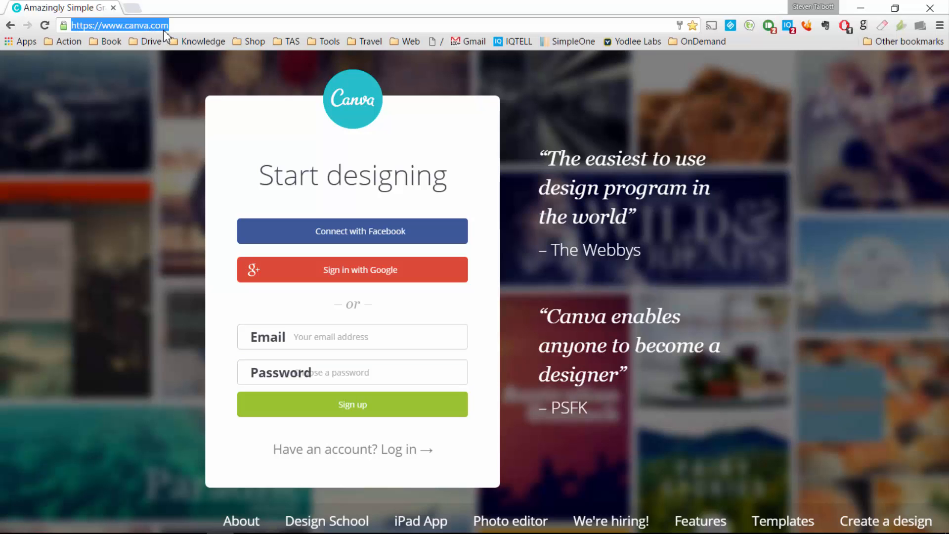
pyautogui.press('Return')
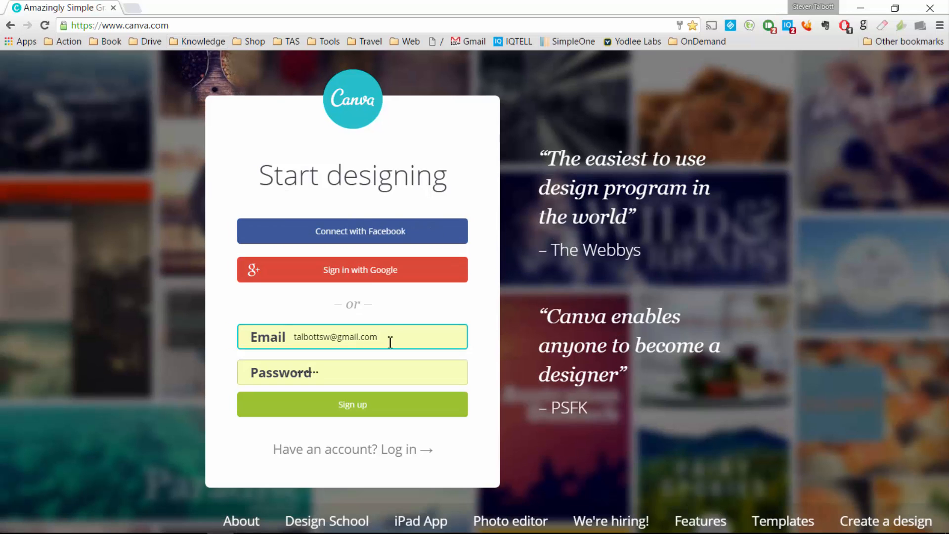
pyautogui.moveTo(388, 339); pyautogui.dragTo(209, 332)
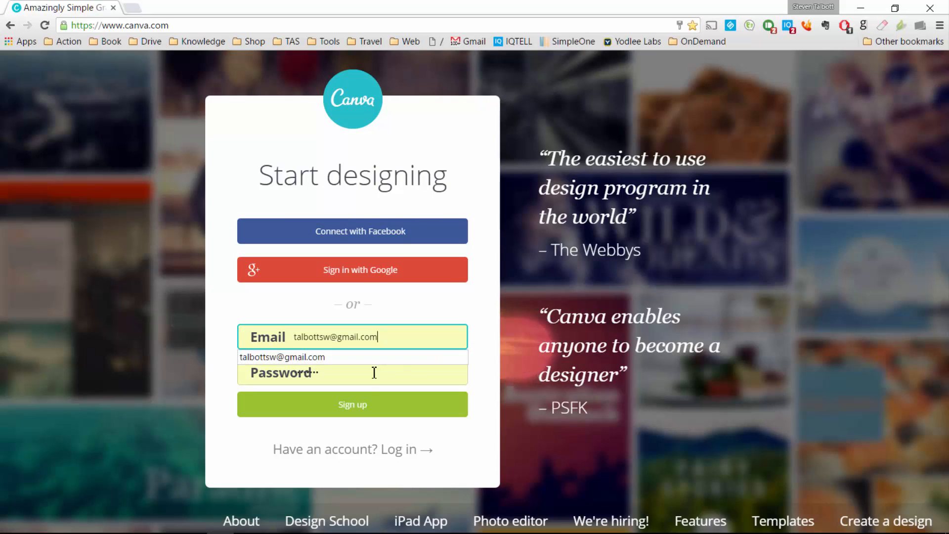
pyautogui.moveTo(373, 373); pyautogui.dragTo(221, 365)
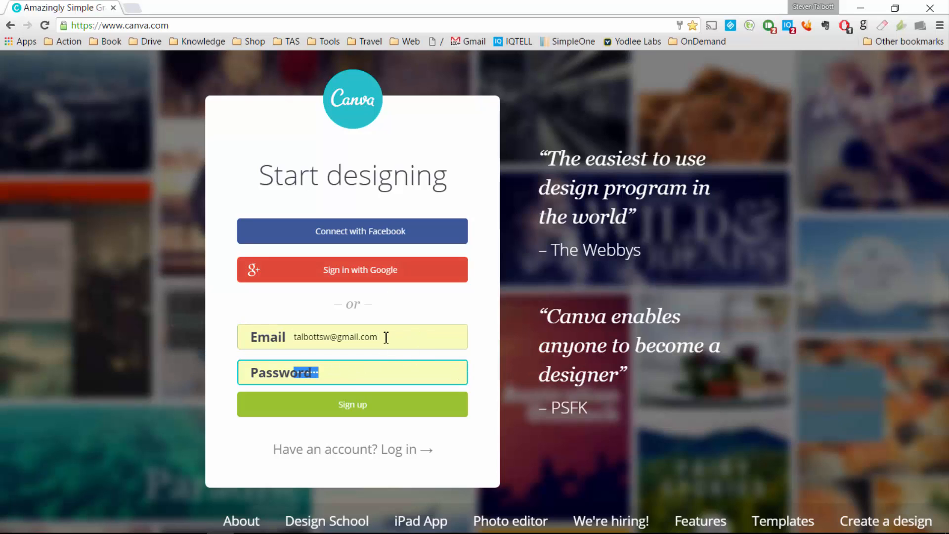
pyautogui.click(381, 452)
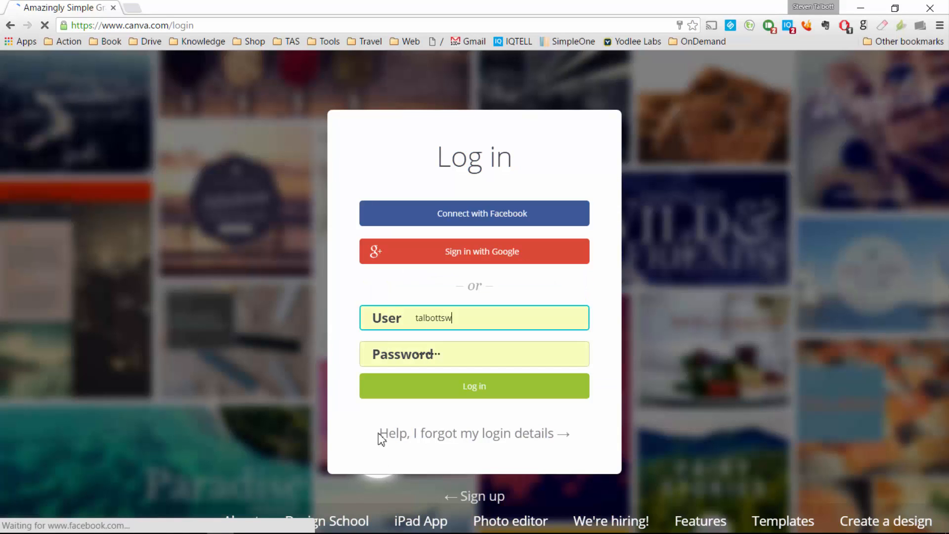
pyautogui.click(472, 214)
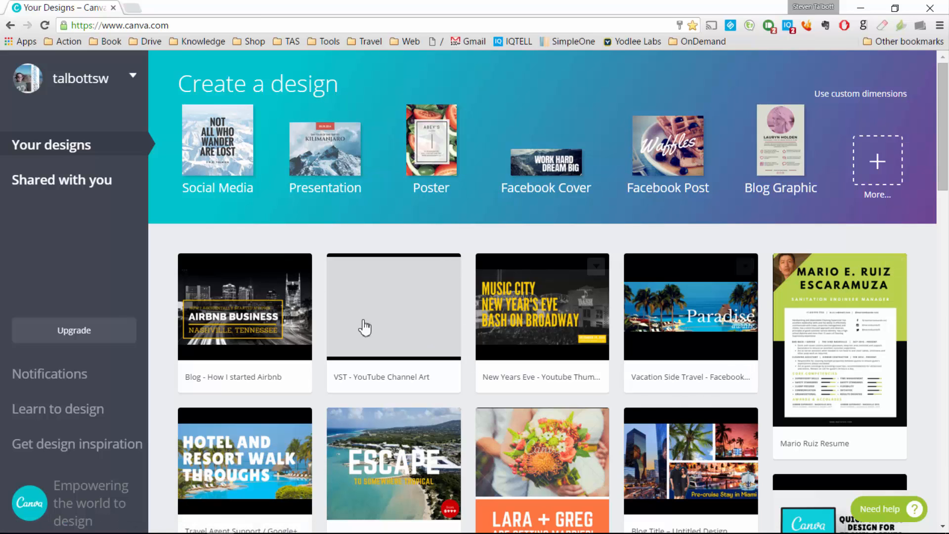
# Step: Load nashvillesmartloft.com in a new tab and go to its blog
pyautogui.click(135, 15)
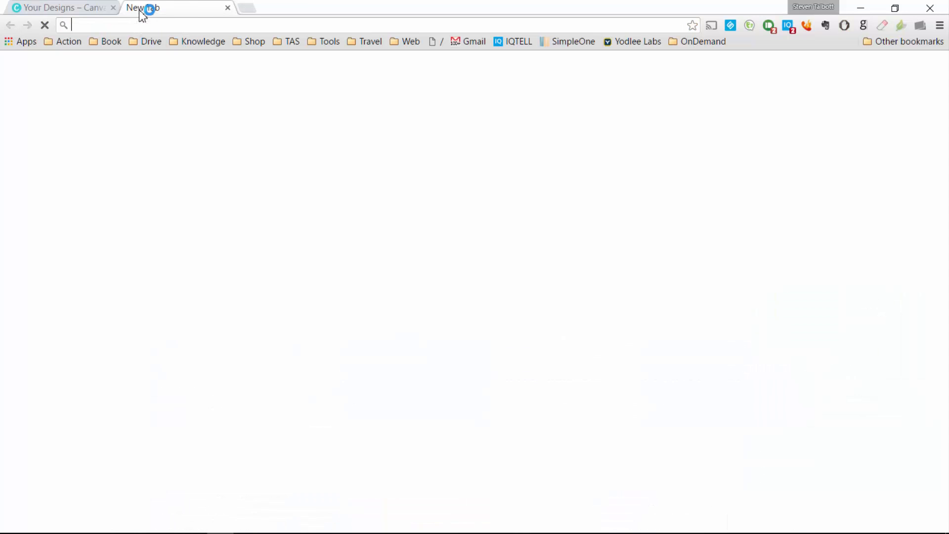
pyautogui.write('nashvi')
pyautogui.press('Return')
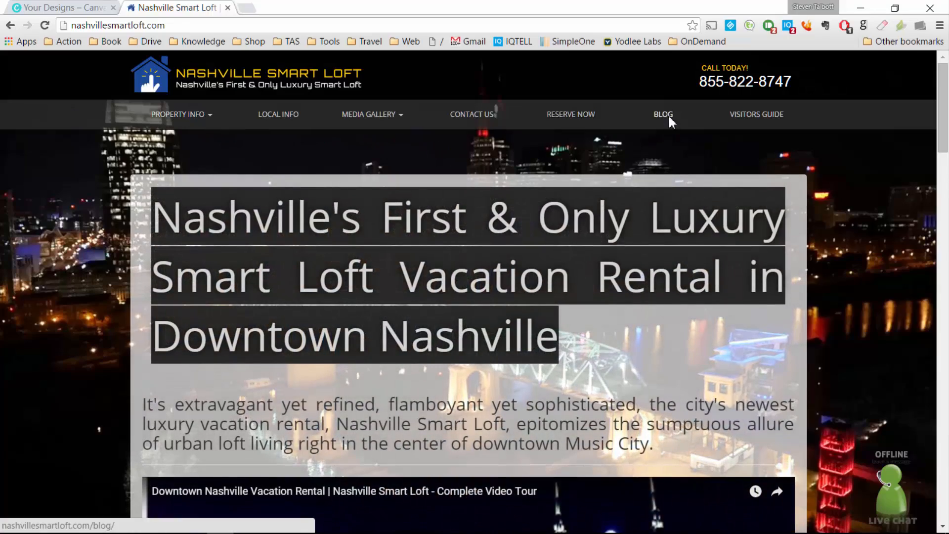
pyautogui.click(667, 118)
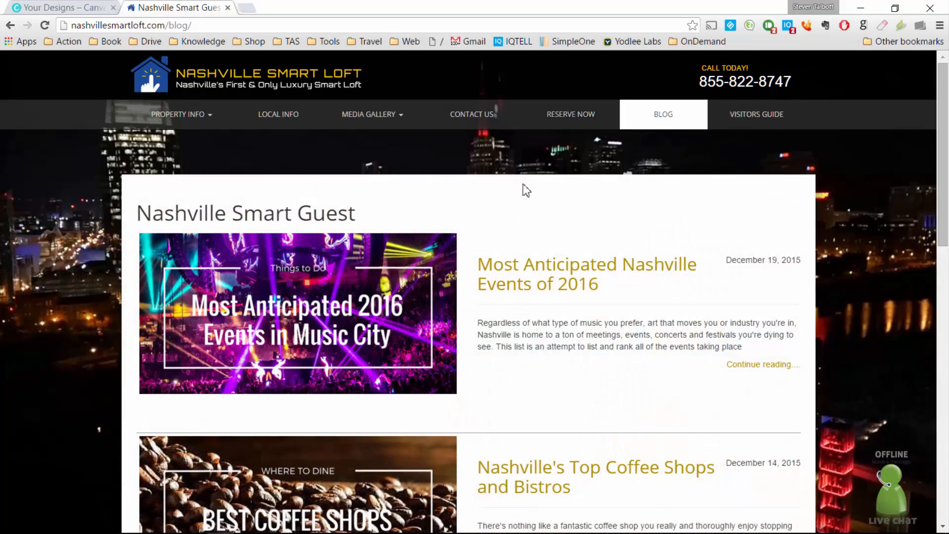
# Step: Open the 'Nashville's Top Coffee Shops and Bistros' post and scroll through it
pyautogui.scroll(-2, 462, 214)
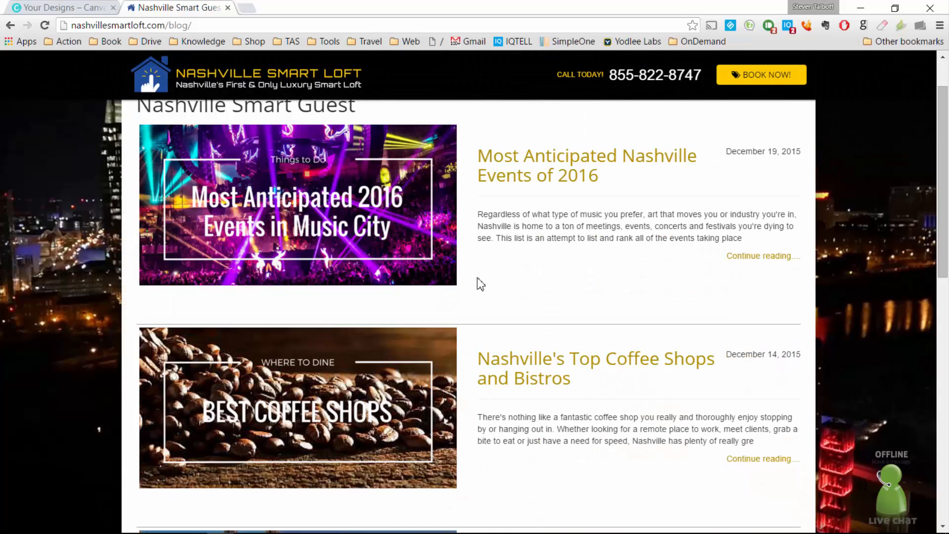
pyautogui.scroll(-2, 482, 277)
pyautogui.scroll(-2, 324, 312)
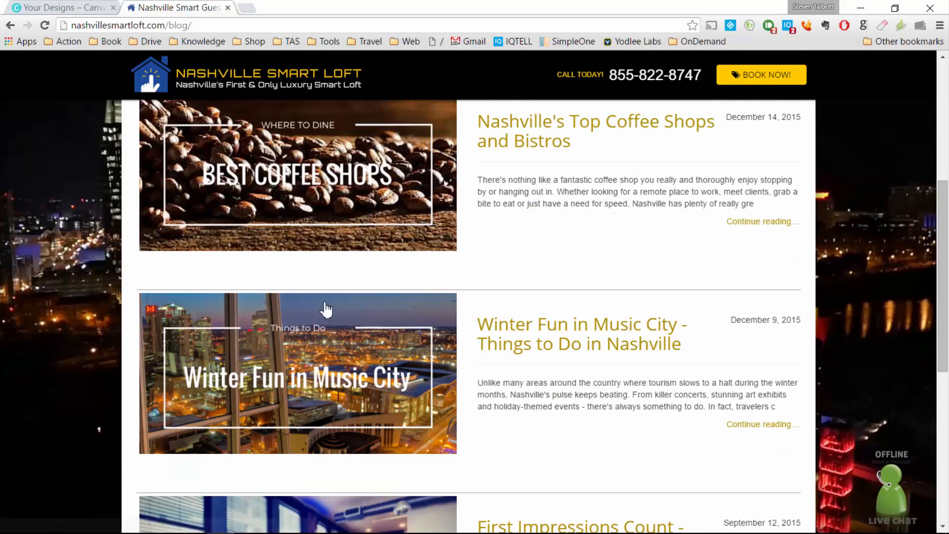
pyautogui.scroll(-3, 311, 403)
pyautogui.scroll(6, 267, 361)
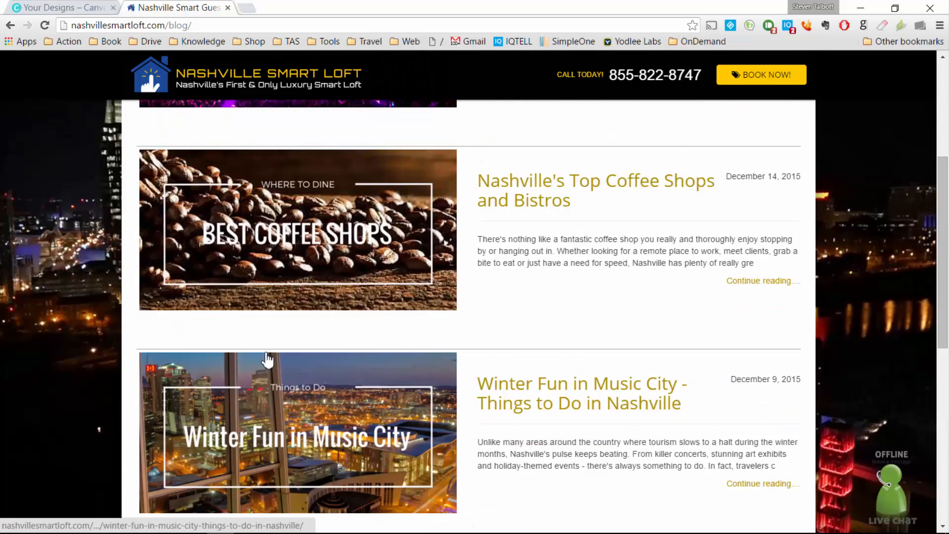
pyautogui.scroll(1, 232, 277)
pyautogui.scroll(3, 347, 292)
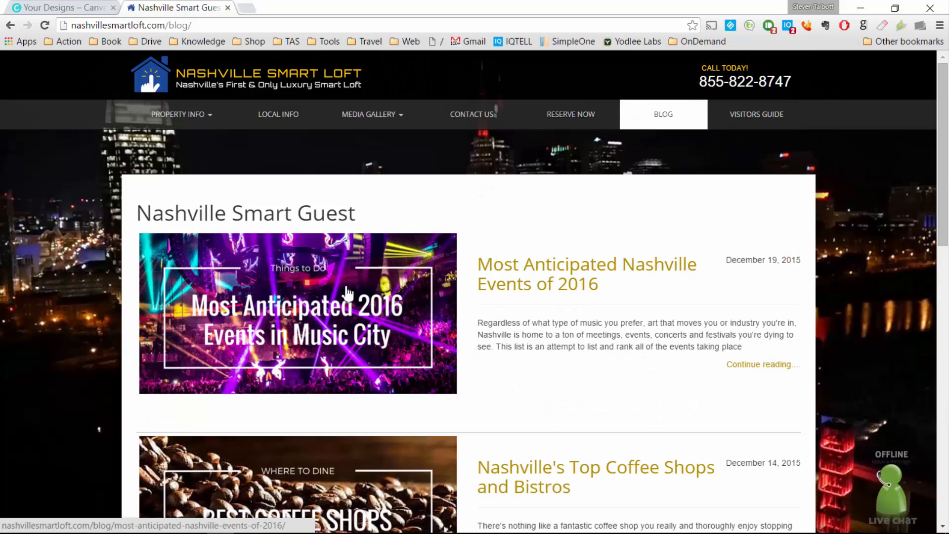
pyautogui.scroll(-4, 347, 306)
pyautogui.click(348, 317)
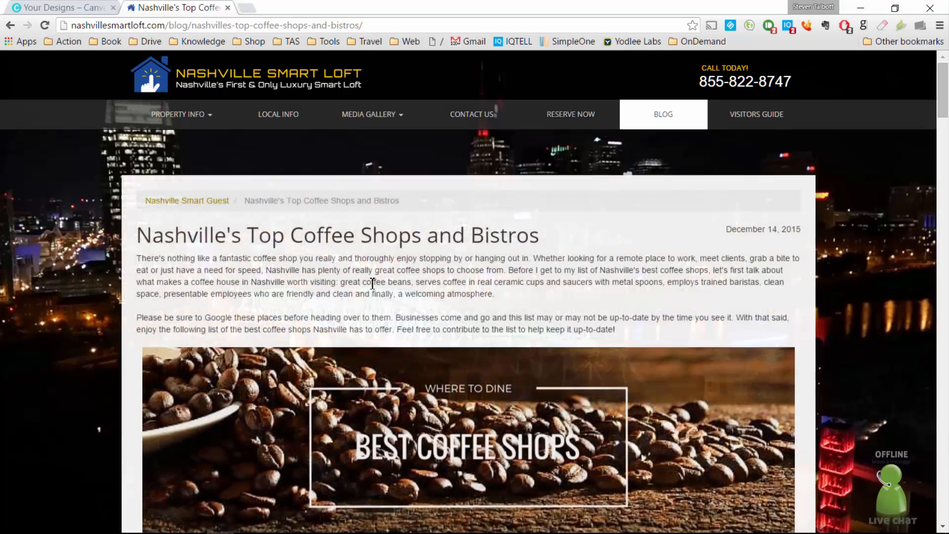
pyautogui.scroll(-4, 373, 283)
pyautogui.scroll(-5, 510, 290)
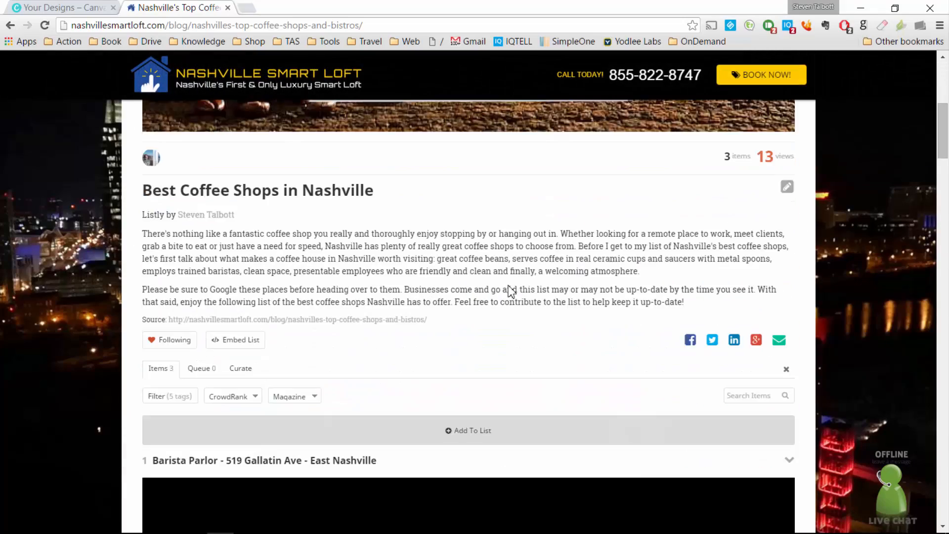
pyautogui.scroll(-5, 510, 291)
pyautogui.scroll(15, 508, 285)
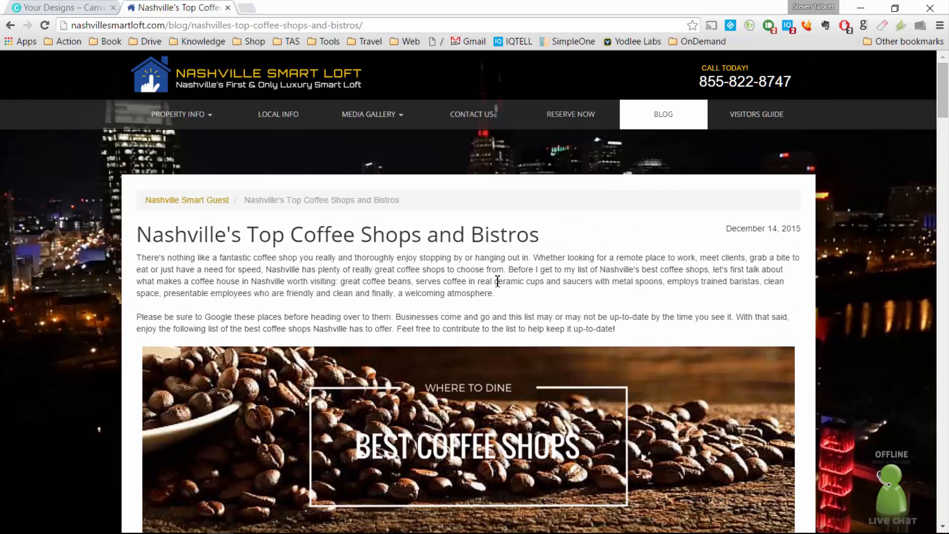
# Step: Navigate the tab to facebook.com/vacationside to load the Vacation Side Travel page
pyautogui.click(257, 28)
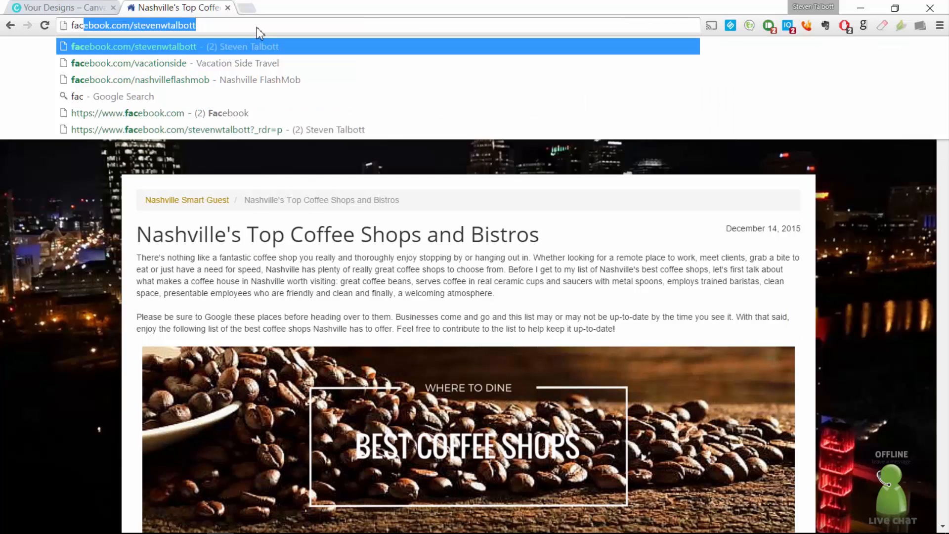
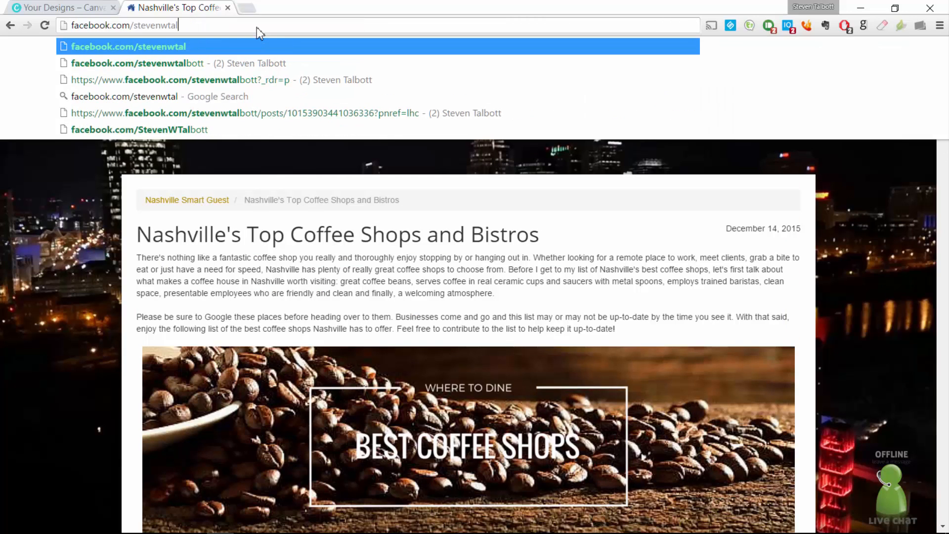
pyautogui.write('vacationside')
pyautogui.press('Return')
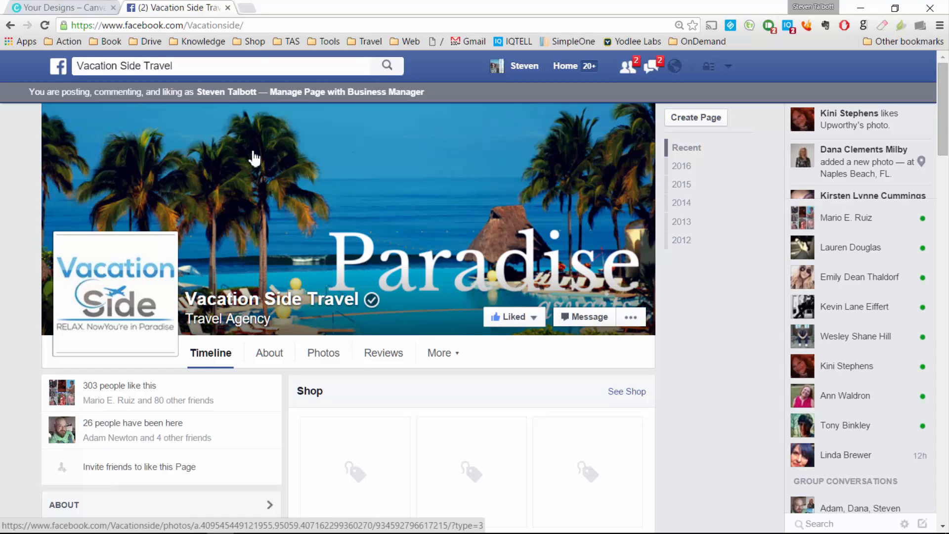
pyautogui.click(276, 22)
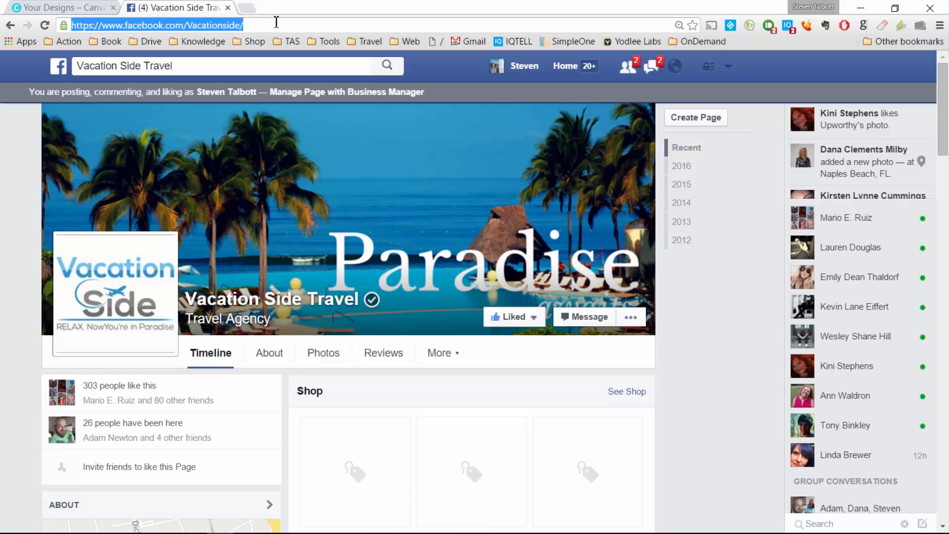
# Step: Load travelagentsupport.com and dismiss the Breakroom Bulletins signup popup
pyautogui.write('travelagentsupport.com')
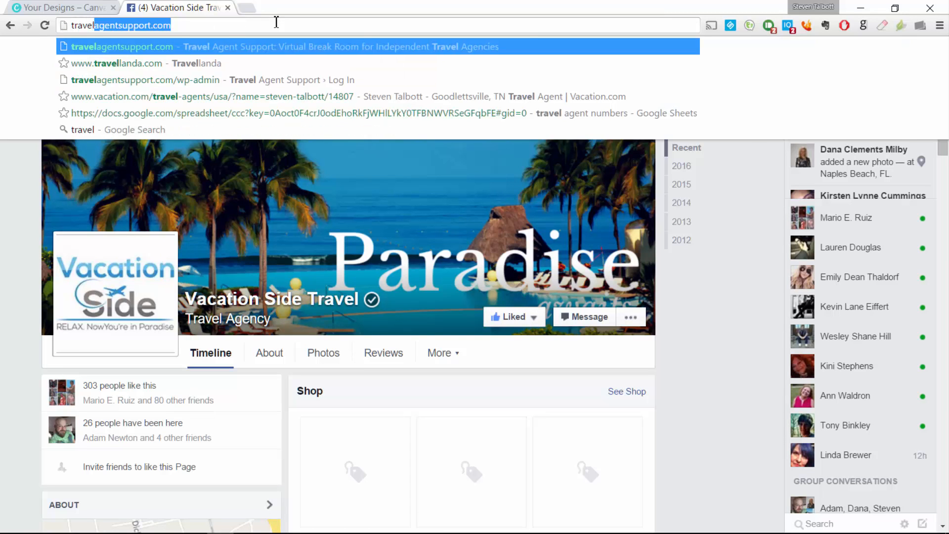
pyautogui.press('Return')
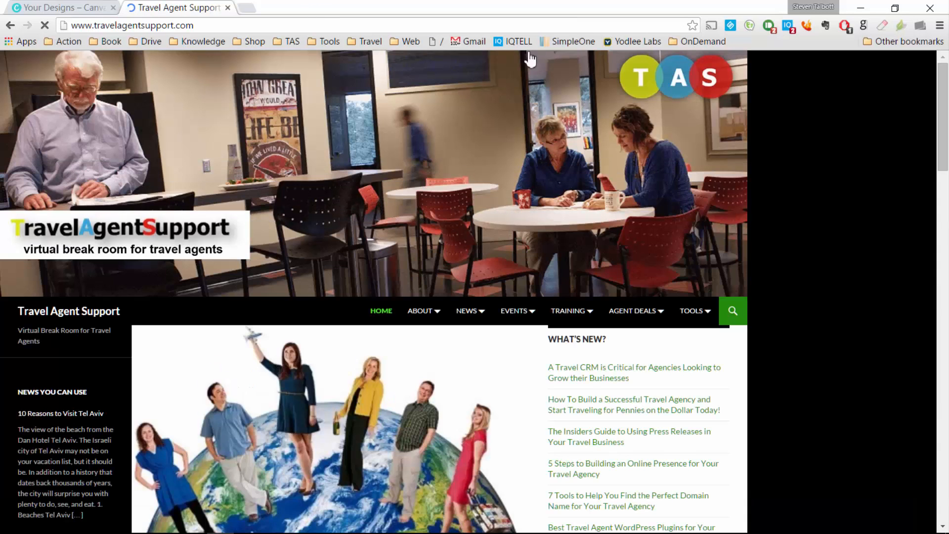
pyautogui.scroll(-3, 392, 220)
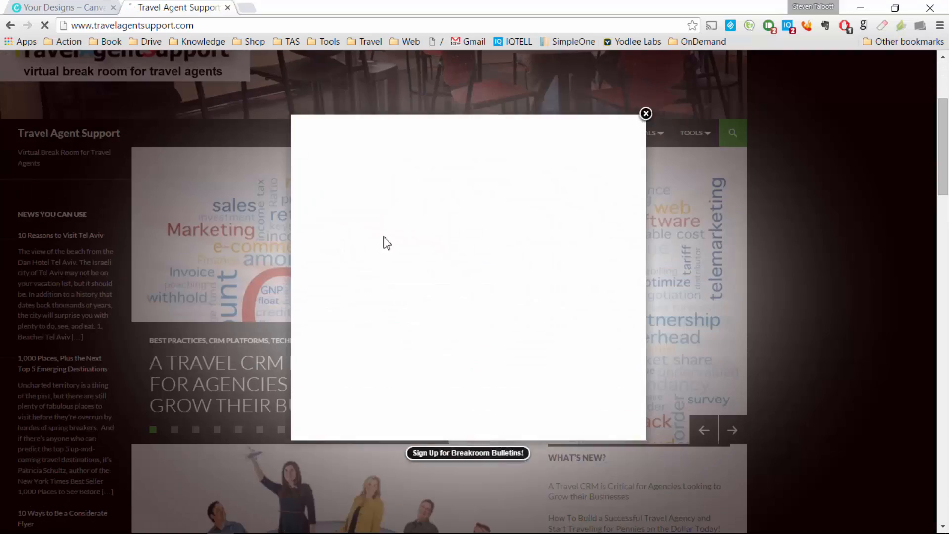
pyautogui.click(644, 128)
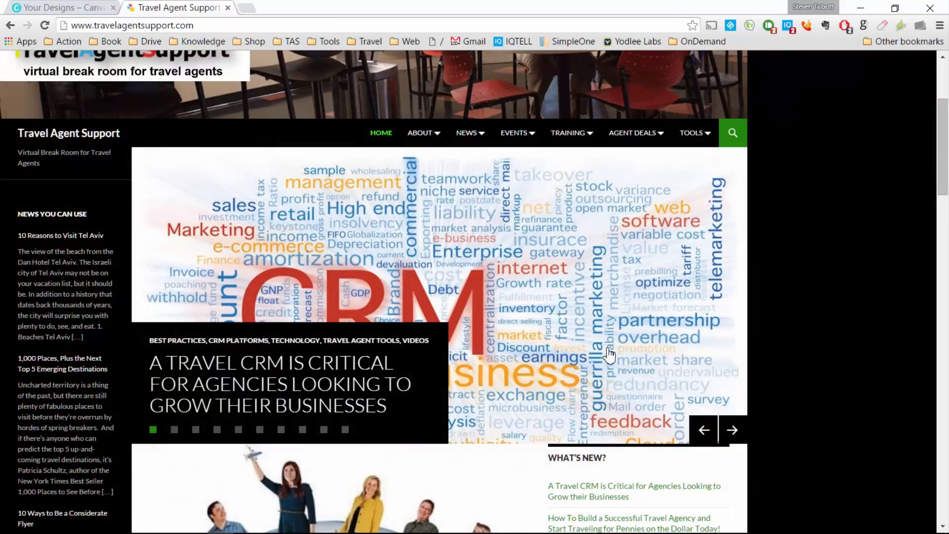
# Step: Advance the featured article slider eight times, then close the site's tab
pyautogui.click(733, 430)
pyautogui.click(732, 430)
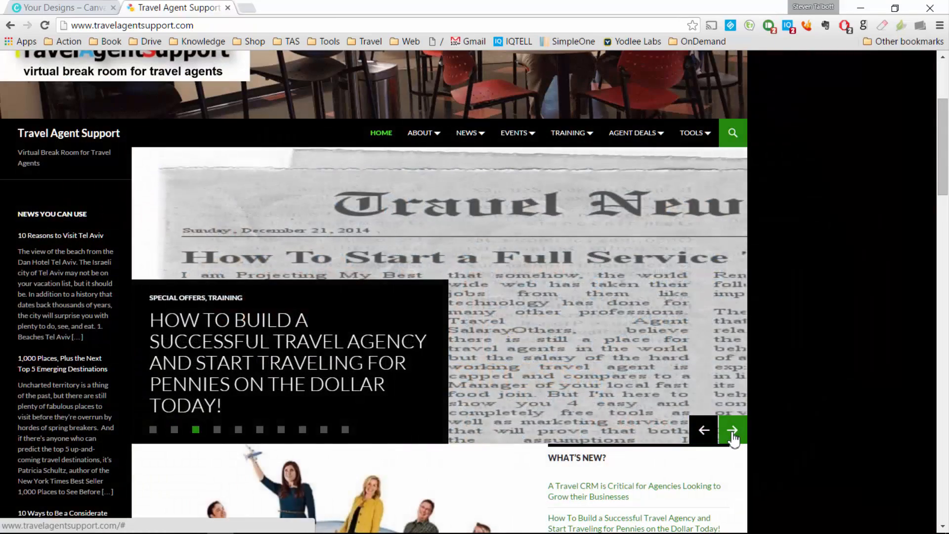
pyautogui.click(733, 430)
pyautogui.click(733, 431)
pyautogui.click(733, 430)
pyautogui.click(732, 434)
pyautogui.click(733, 433)
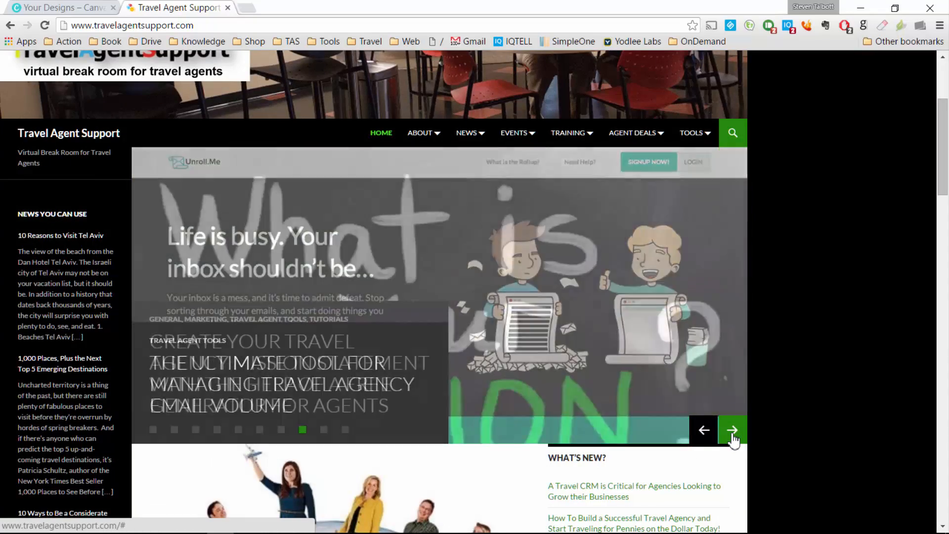
pyautogui.click(732, 432)
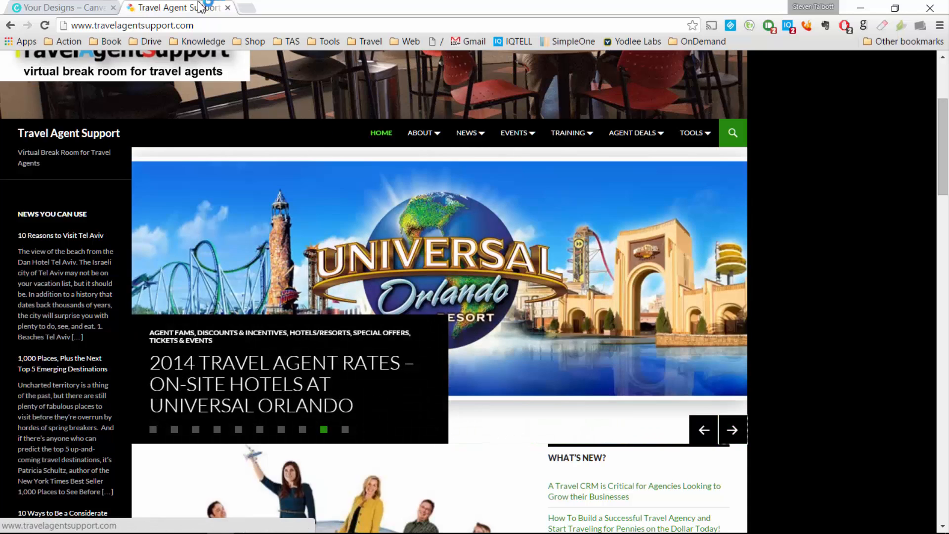
pyautogui.click(227, 8)
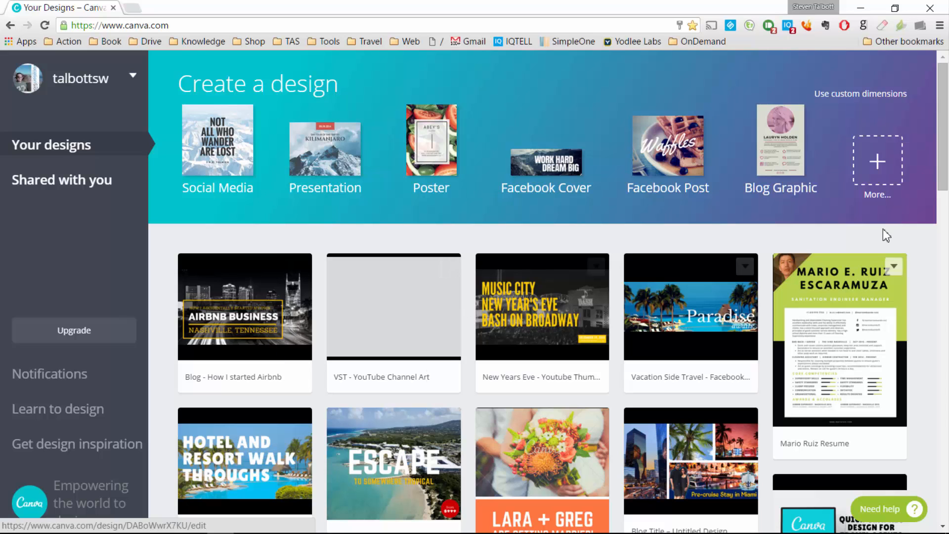
# Step: Preview the San Francisco design and another saved design, then open the Welcome Guide Cover poster
pyautogui.moveTo(944, 179); pyautogui.dragTo(937, 531)
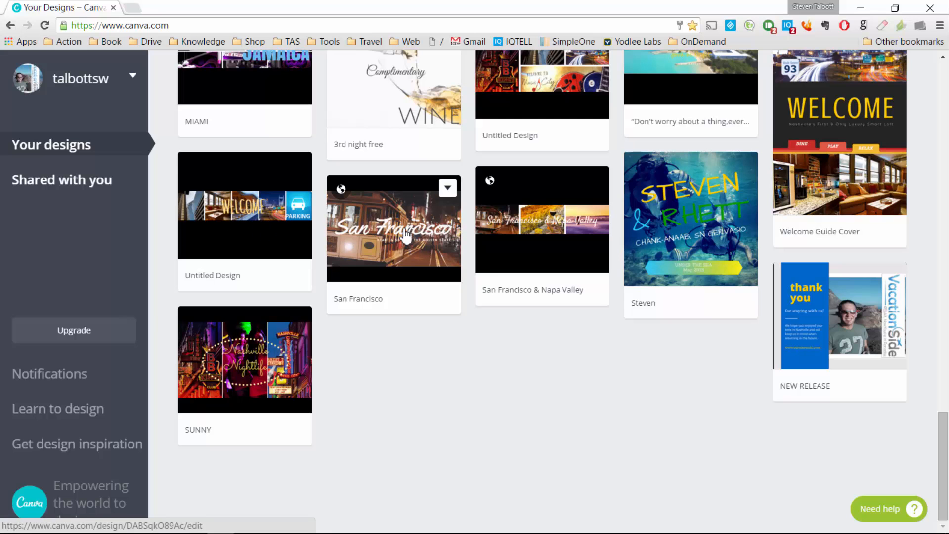
pyautogui.click(391, 246)
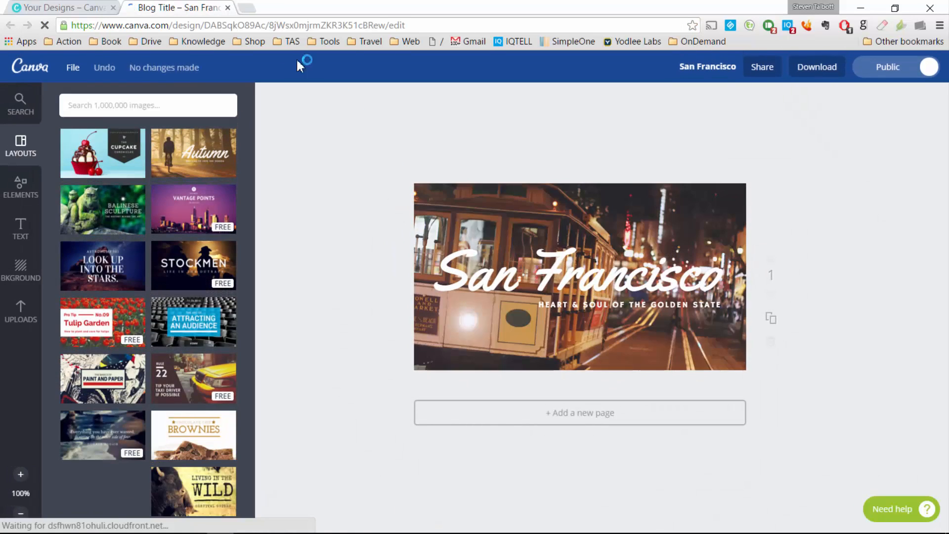
pyautogui.click(228, 7)
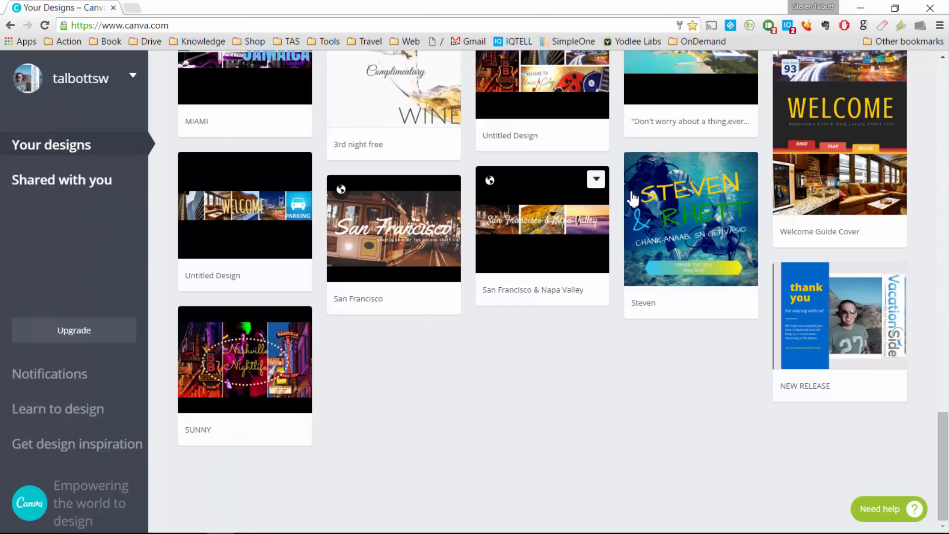
pyautogui.click(668, 205)
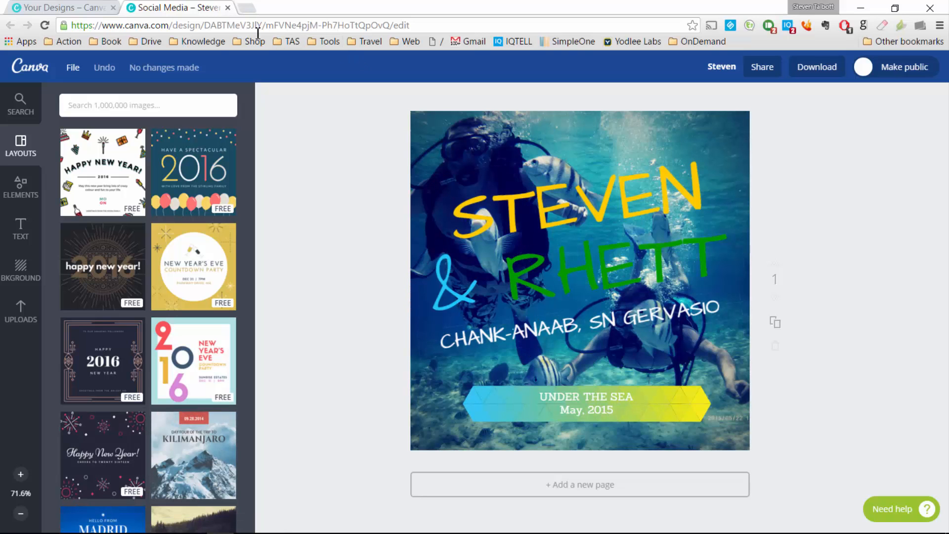
pyautogui.click(228, 8)
pyautogui.scroll(4, 518, 262)
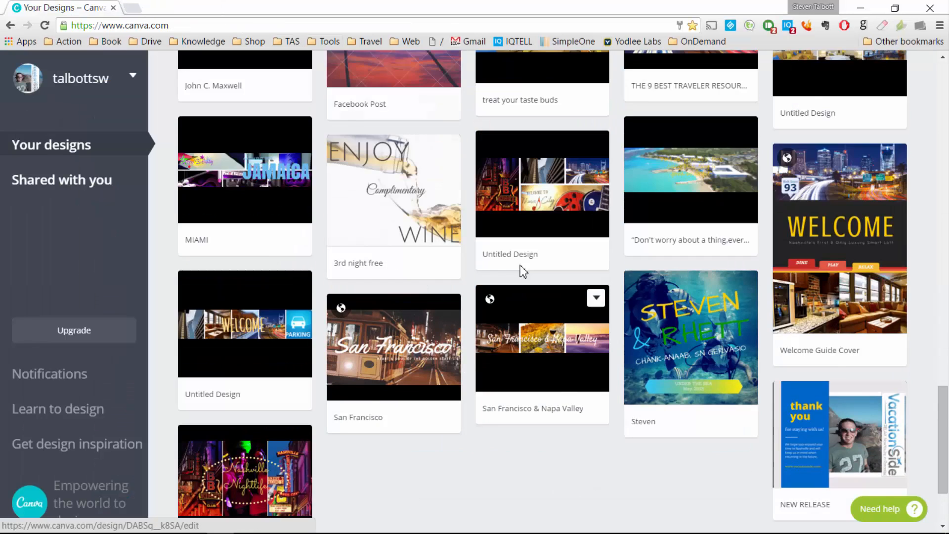
pyautogui.click(841, 282)
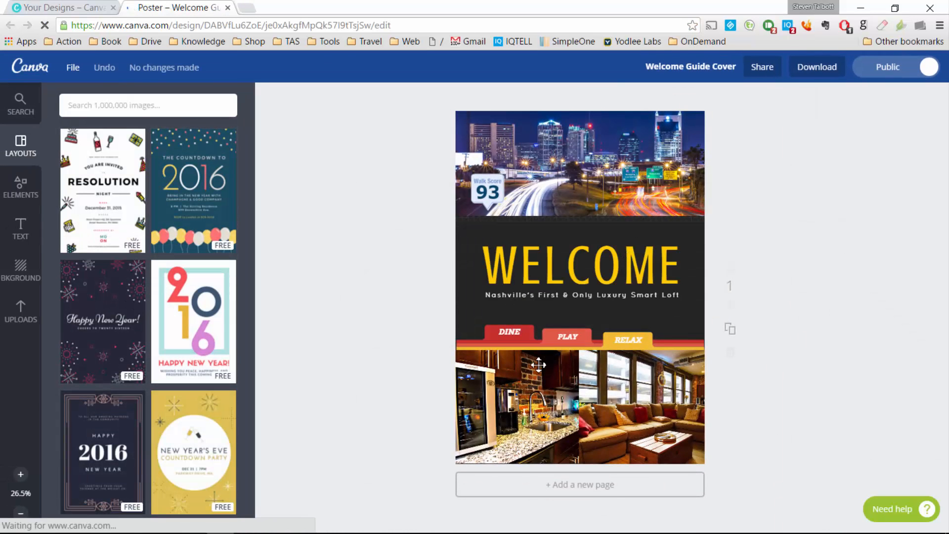
# Step: Close the poster, then preview the MIAMI, traveler resources and first impressions designs
pyautogui.click(228, 8)
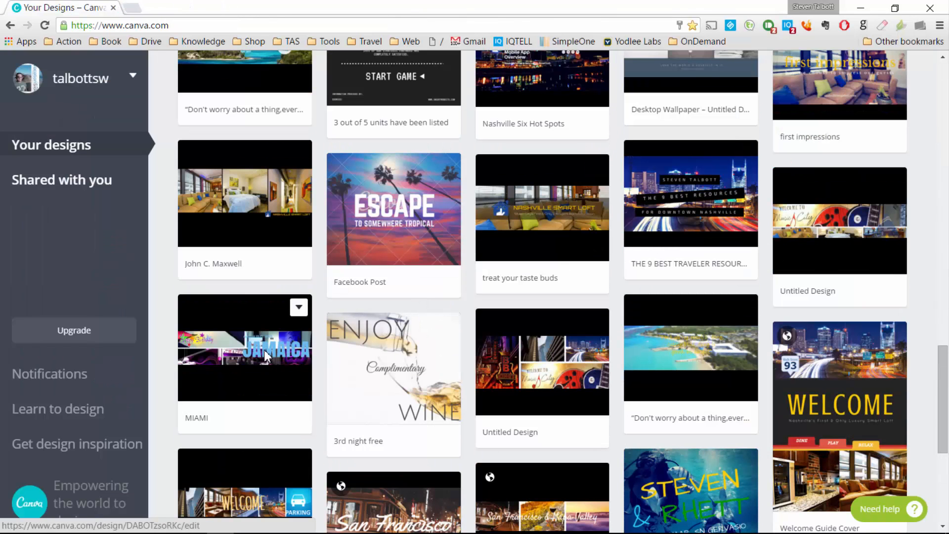
pyautogui.click(263, 349)
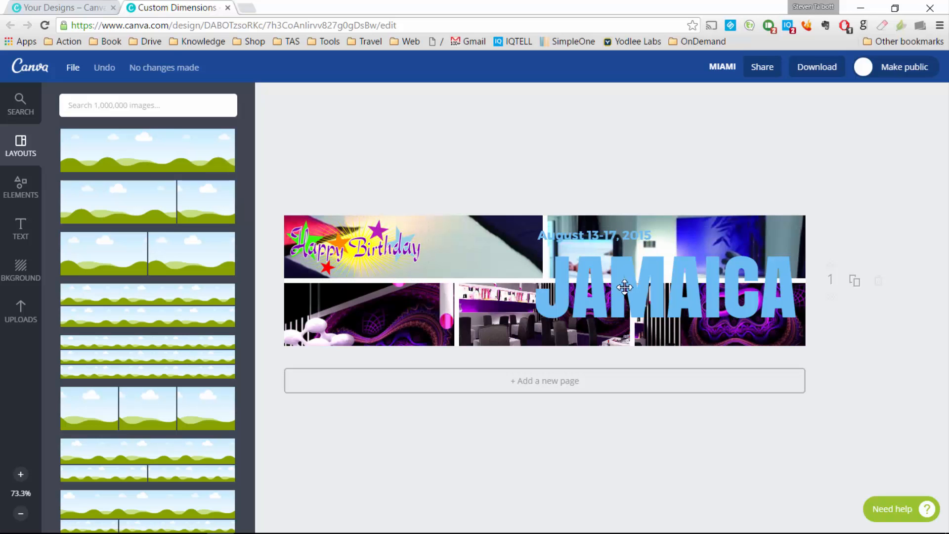
pyautogui.click(228, 7)
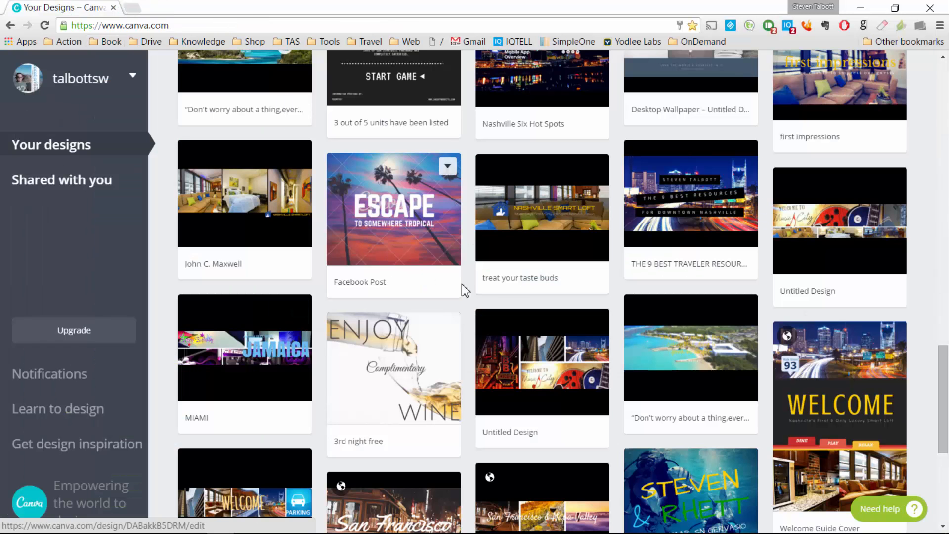
pyautogui.click(715, 195)
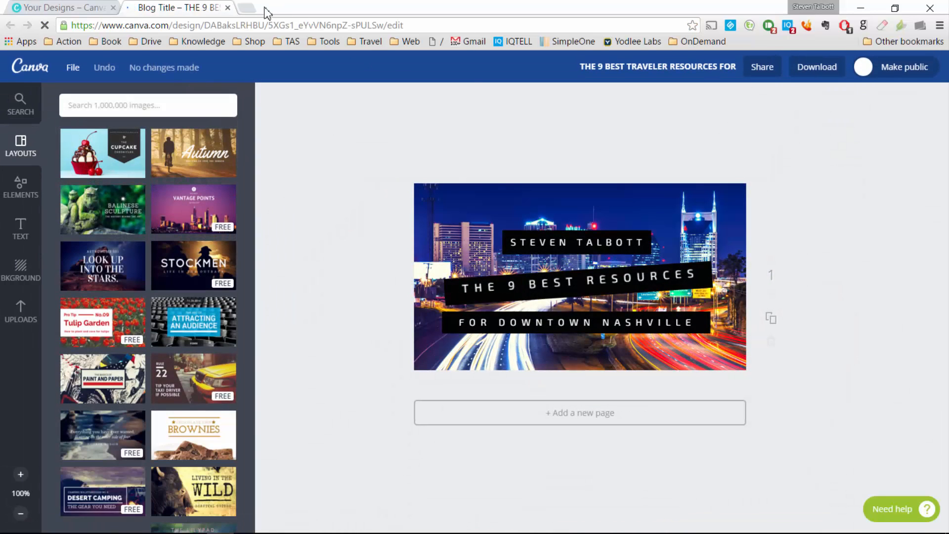
pyautogui.click(228, 7)
pyautogui.scroll(3, 735, 267)
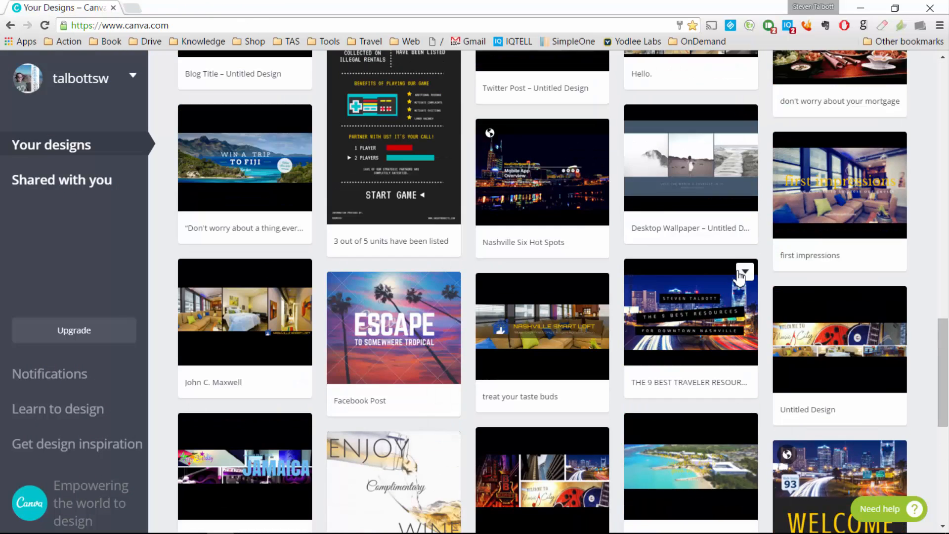
pyautogui.click(840, 242)
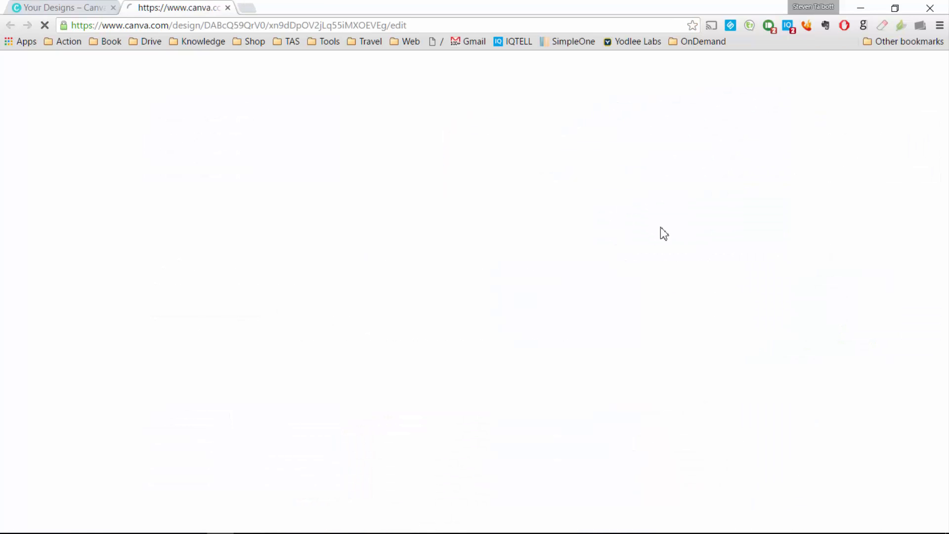
pyautogui.click(228, 8)
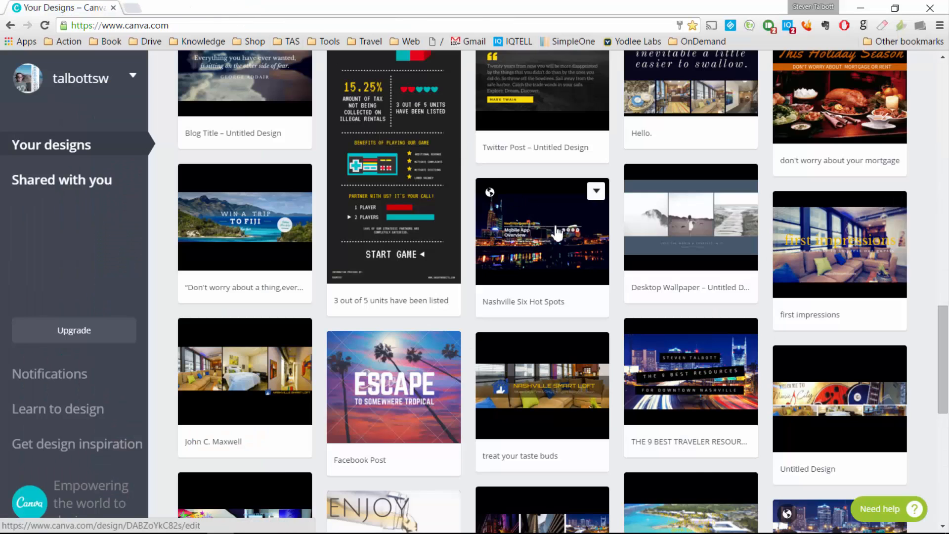
# Step: Preview and close the Fiji cover, Summer Escapes magazine cover and résumé designs
pyautogui.scroll(2, 539, 250)
pyautogui.click(254, 341)
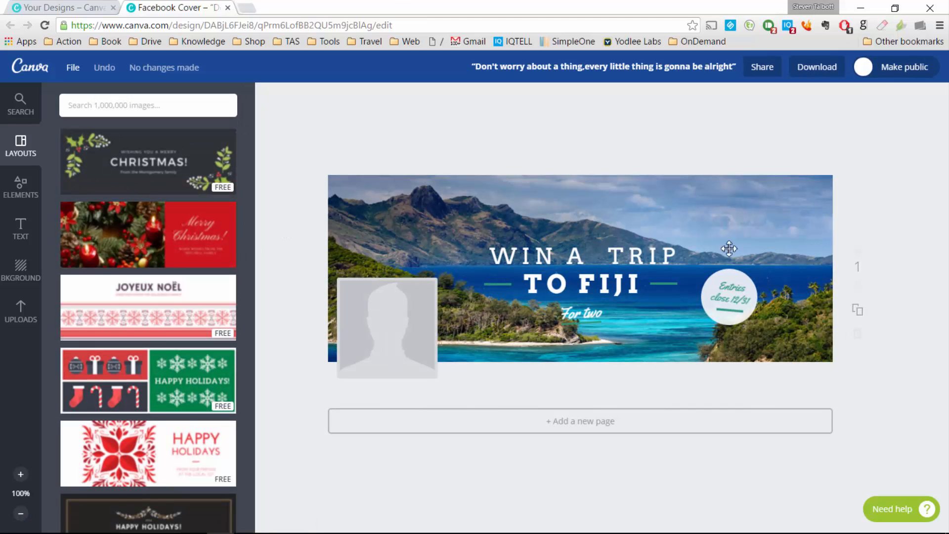
pyautogui.click(227, 7)
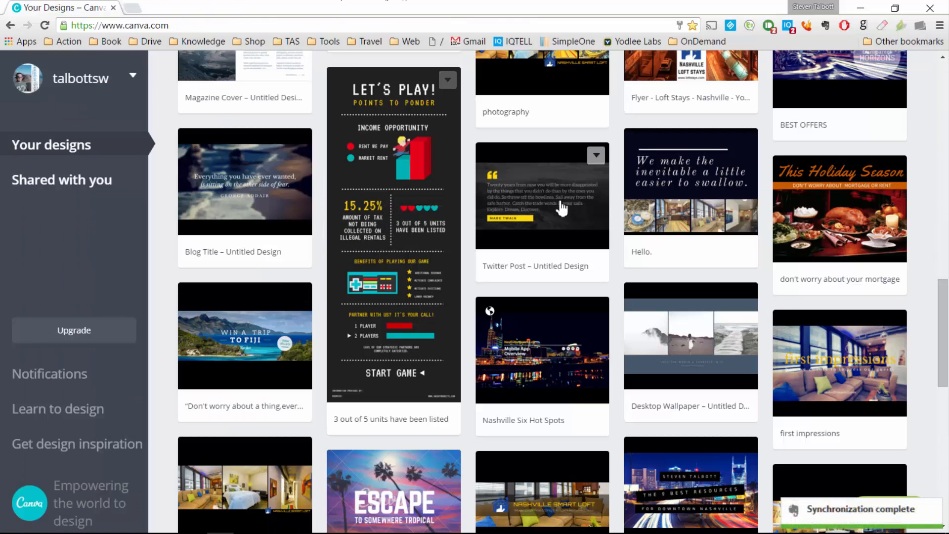
pyautogui.scroll(2, 562, 206)
pyautogui.scroll(3, 329, 267)
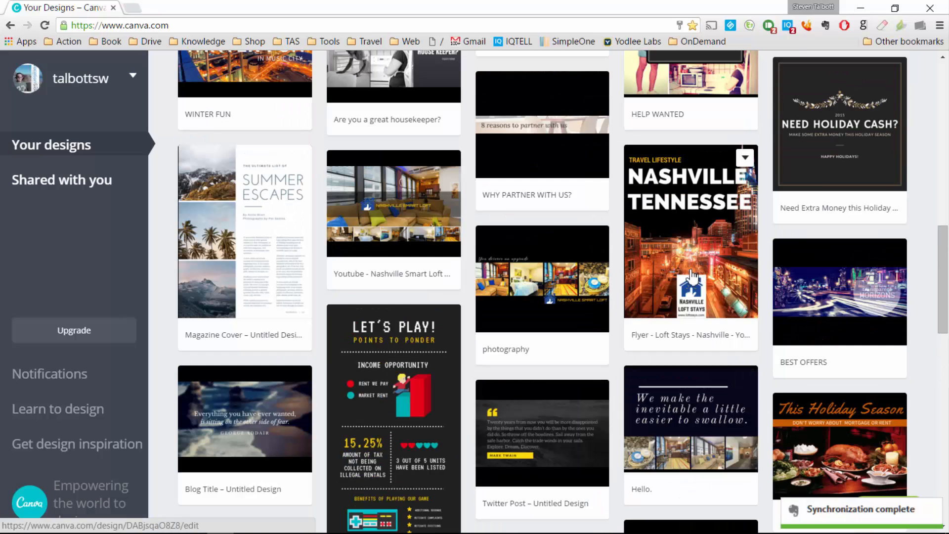
pyautogui.click(248, 253)
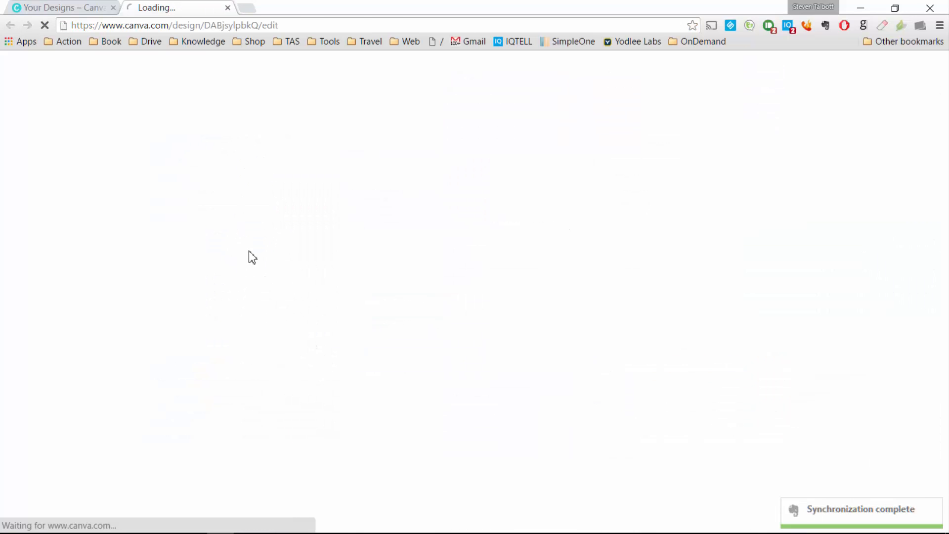
pyautogui.click(228, 8)
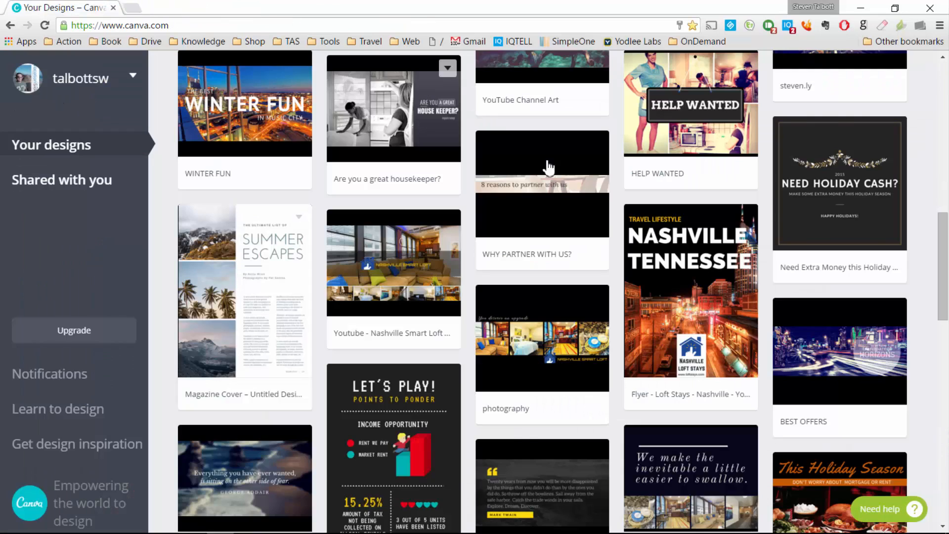
pyautogui.scroll(2, 613, 198)
pyautogui.scroll(5, 618, 210)
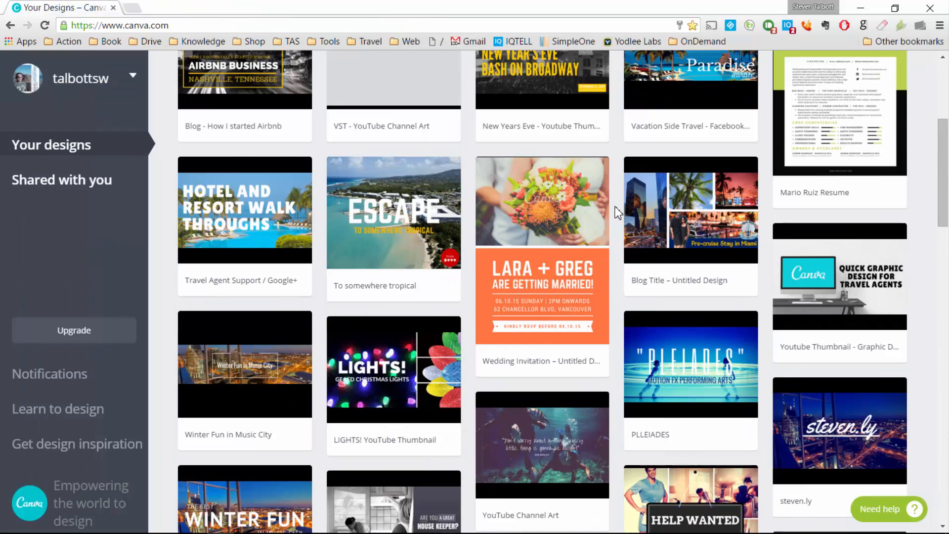
pyautogui.scroll(3, 589, 218)
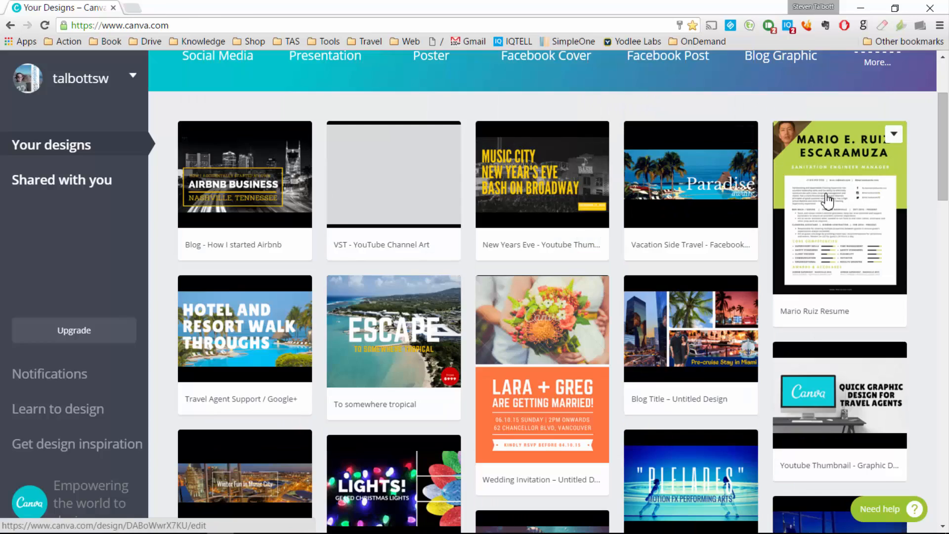
pyautogui.click(808, 226)
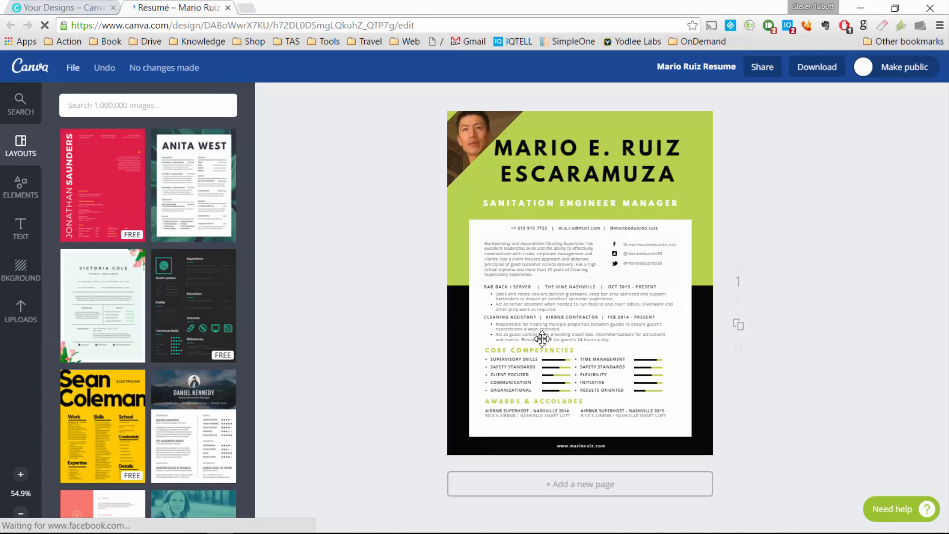
pyautogui.click(227, 8)
# Step: Check the options for the To somewhere tropical design and scroll back to the top
pyautogui.scroll(2, 403, 159)
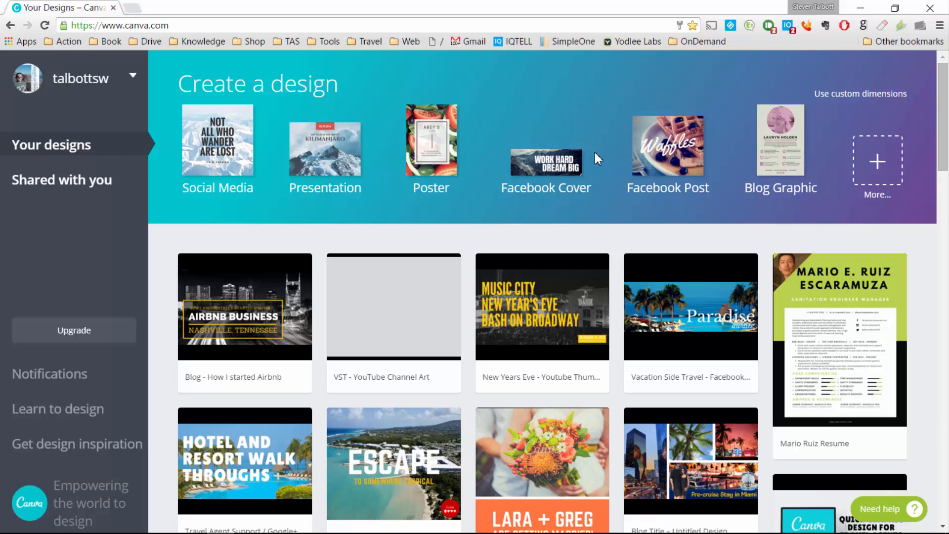
pyautogui.scroll(-5, 595, 206)
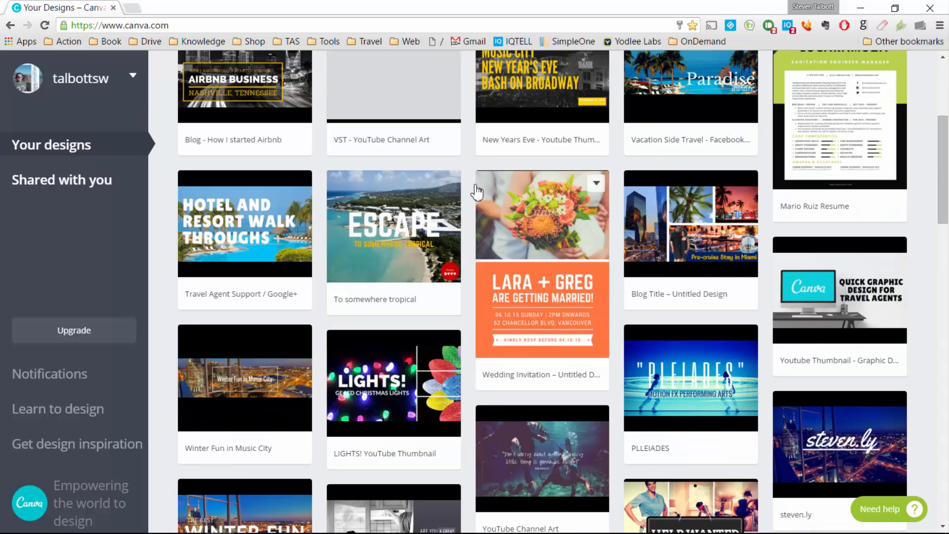
pyautogui.click(448, 186)
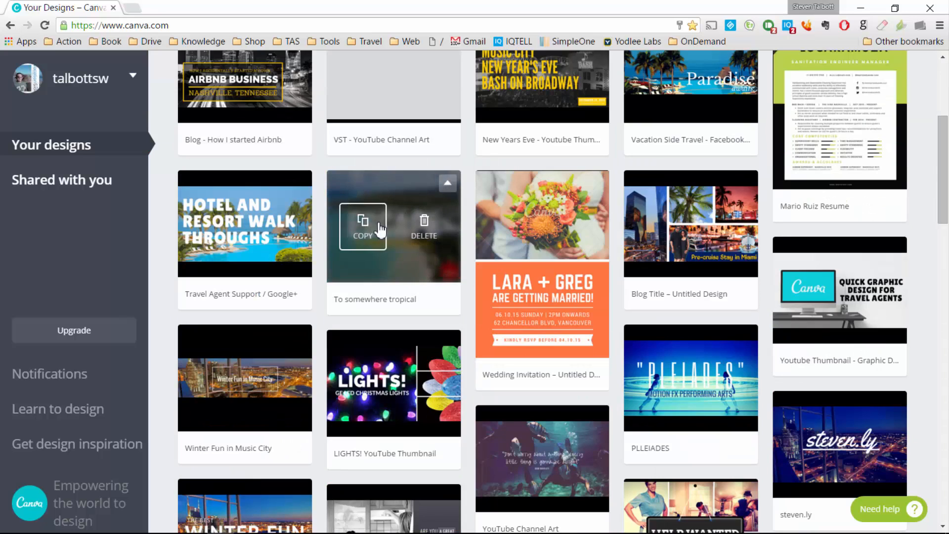
pyautogui.scroll(5, 470, 233)
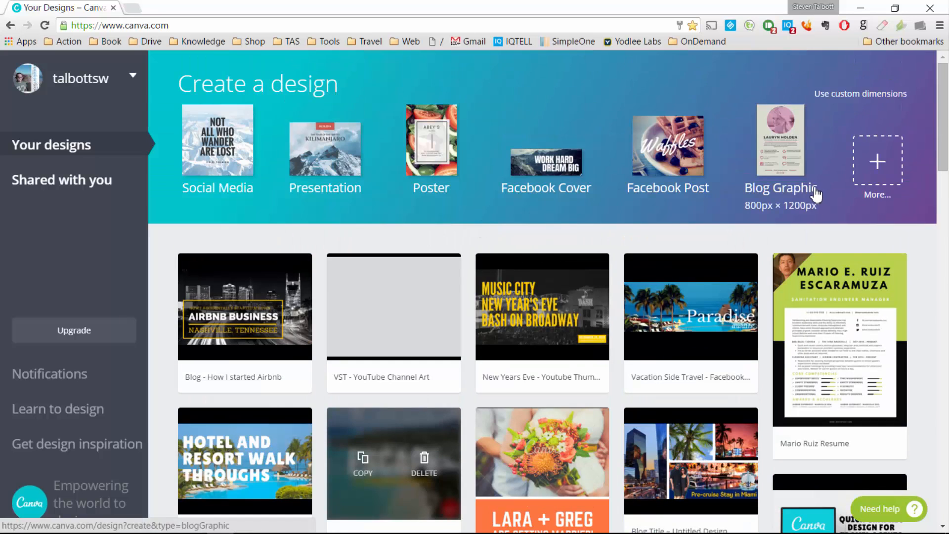
# Step: Browse all design types, glance at custom dimensions, and start a Facebook Post
pyautogui.click(882, 170)
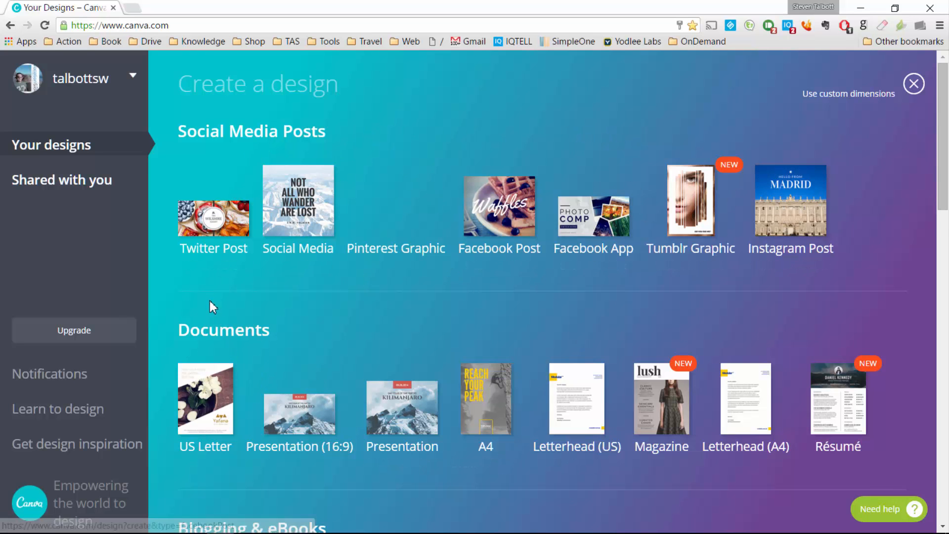
pyautogui.scroll(-3, 242, 281)
pyautogui.scroll(-4, 242, 276)
pyautogui.scroll(6, 340, 323)
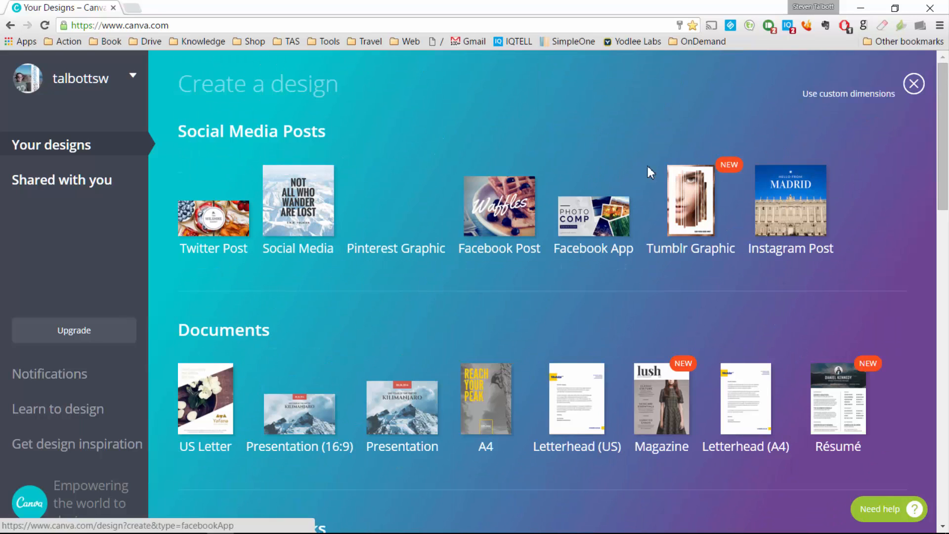
pyautogui.click(854, 95)
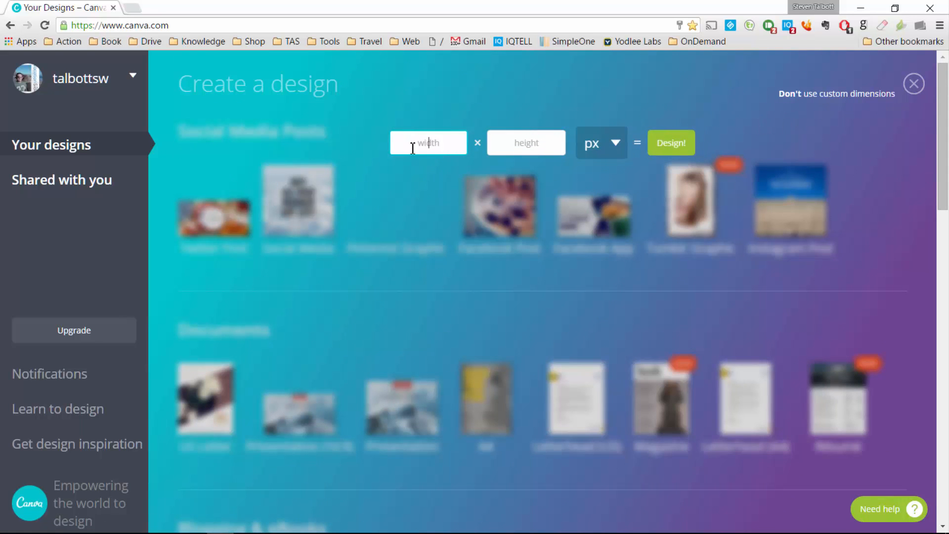
pyautogui.click(787, 127)
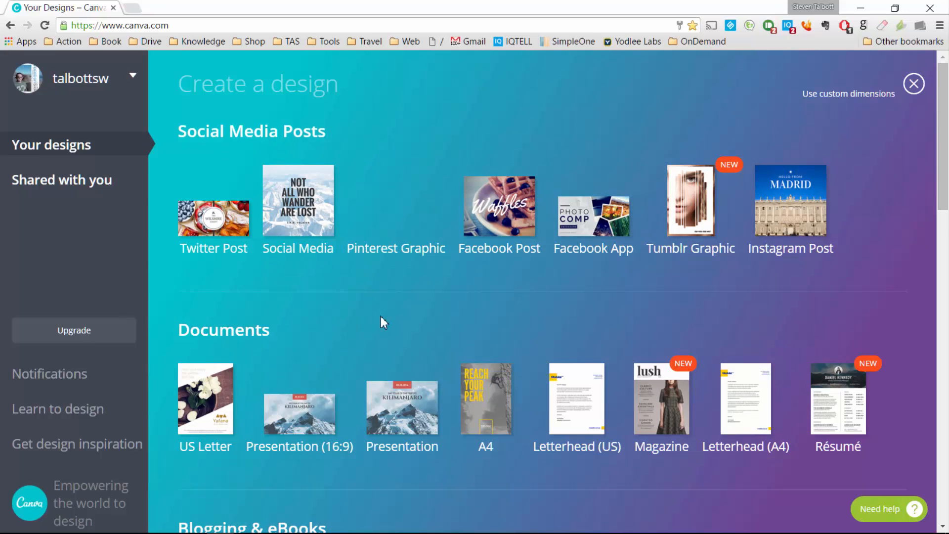
pyautogui.scroll(-10, 385, 314)
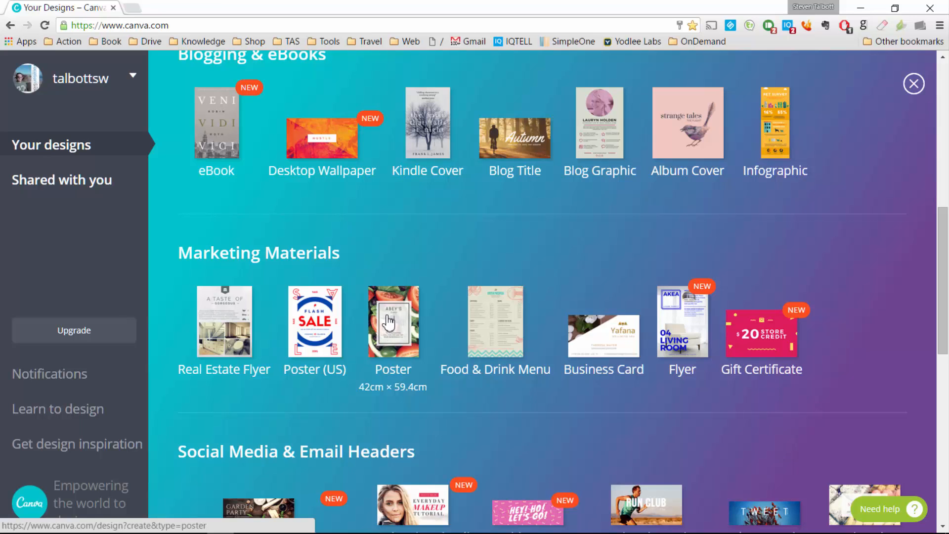
pyautogui.scroll(10, 390, 315)
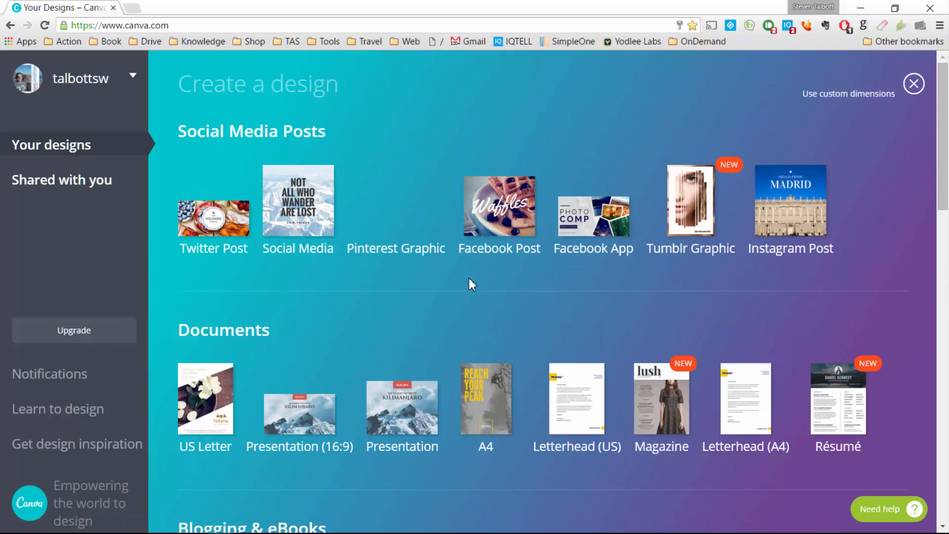
pyautogui.click(504, 210)
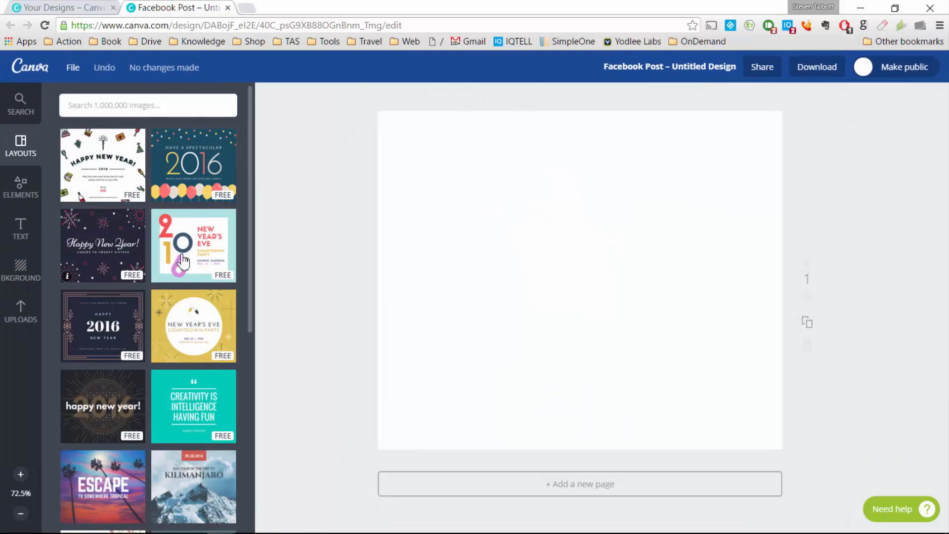
# Step: Apply the ESCAPE layout and drop the uploaded tropical pool photo over the design
pyautogui.scroll(-4, 183, 260)
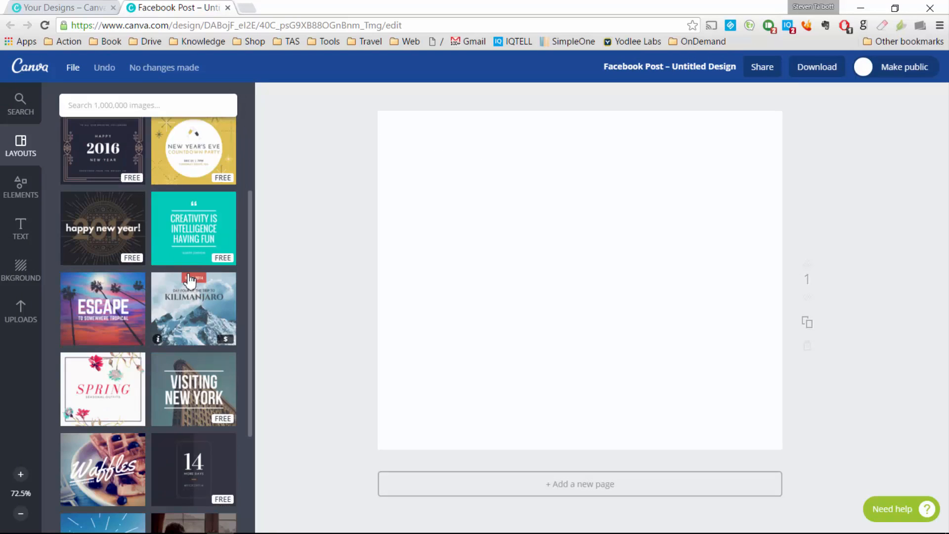
pyautogui.click(122, 228)
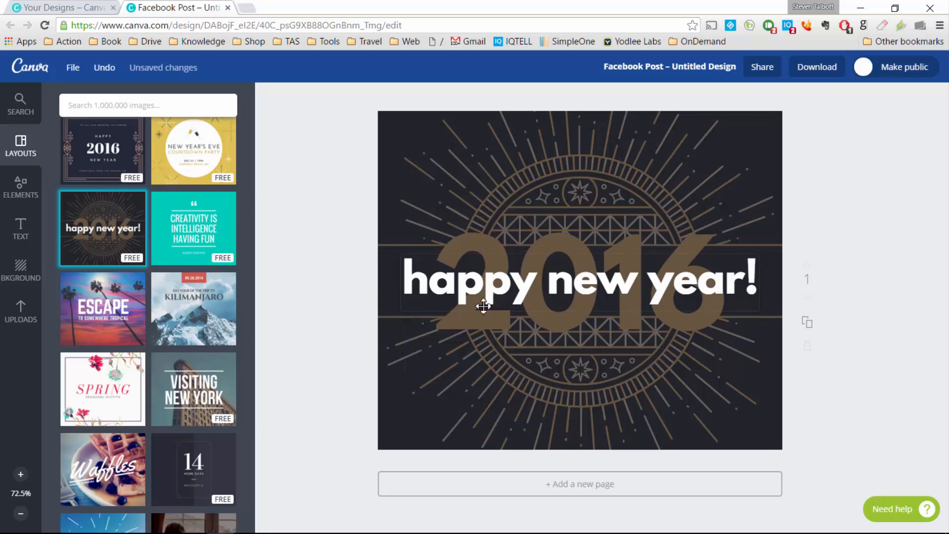
pyautogui.click(93, 302)
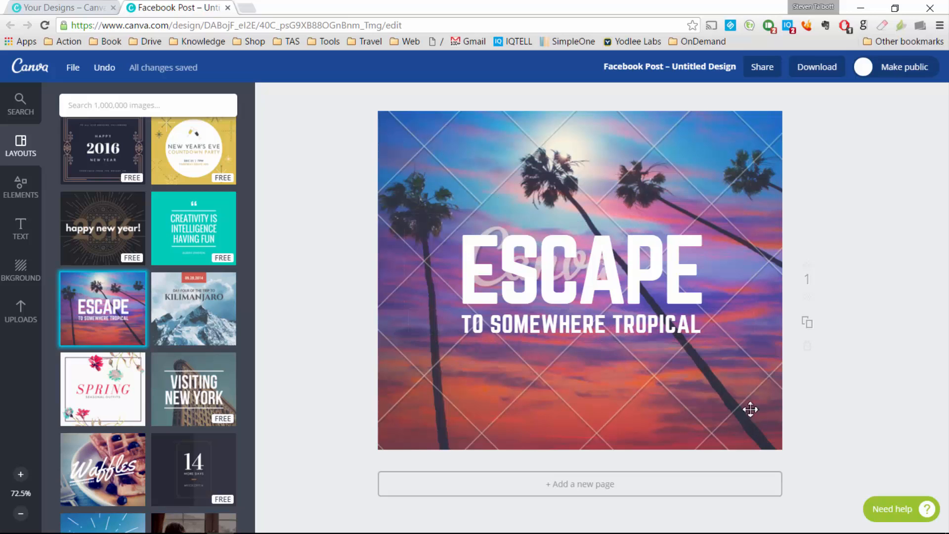
pyautogui.click(20, 312)
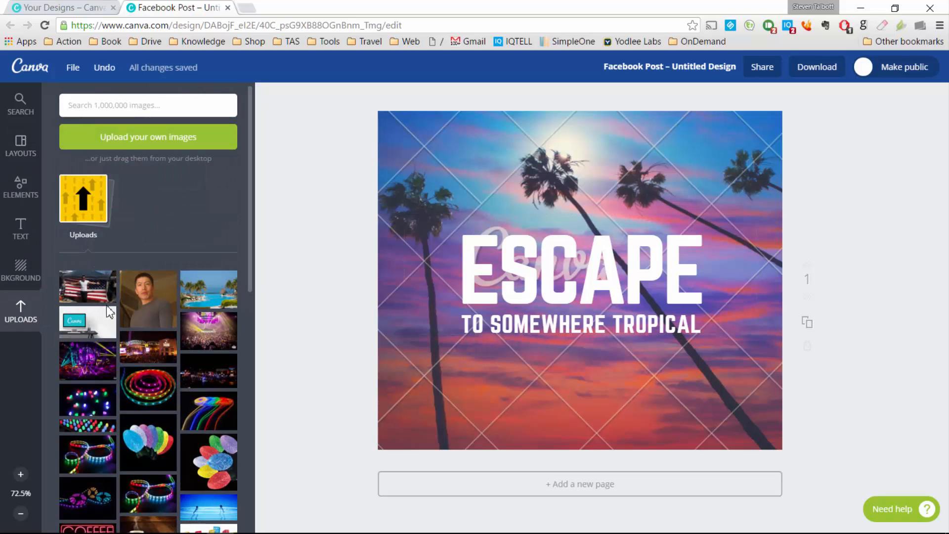
pyautogui.moveTo(208, 287); pyautogui.dragTo(407, 275)
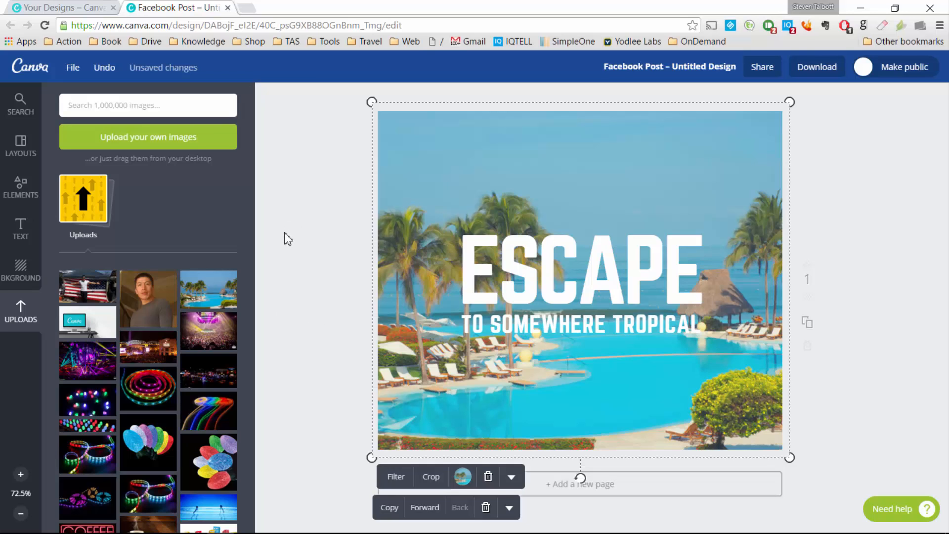
# Step: Open a new tab and browse the Tools > Design Tools > Stock Photos bookmarks without opening any
pyautogui.click(251, 8)
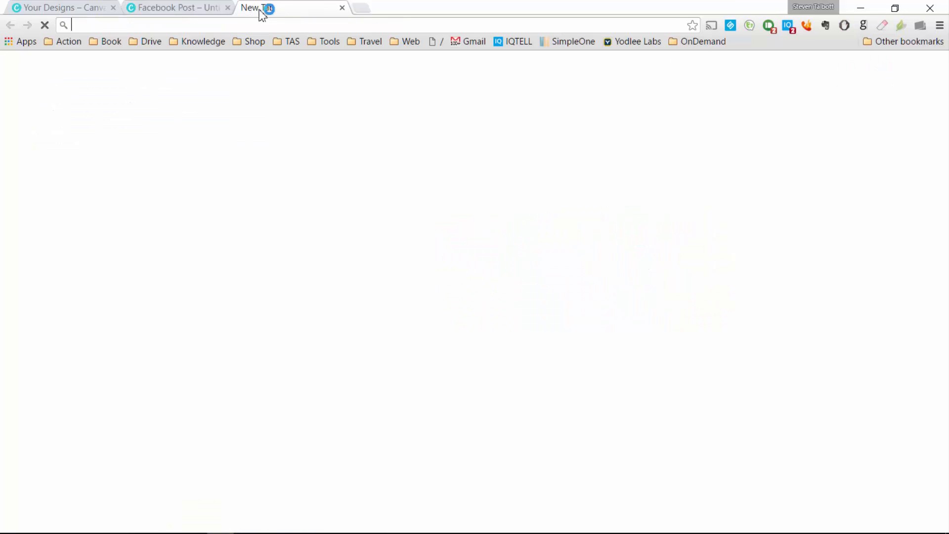
pyautogui.click(331, 41)
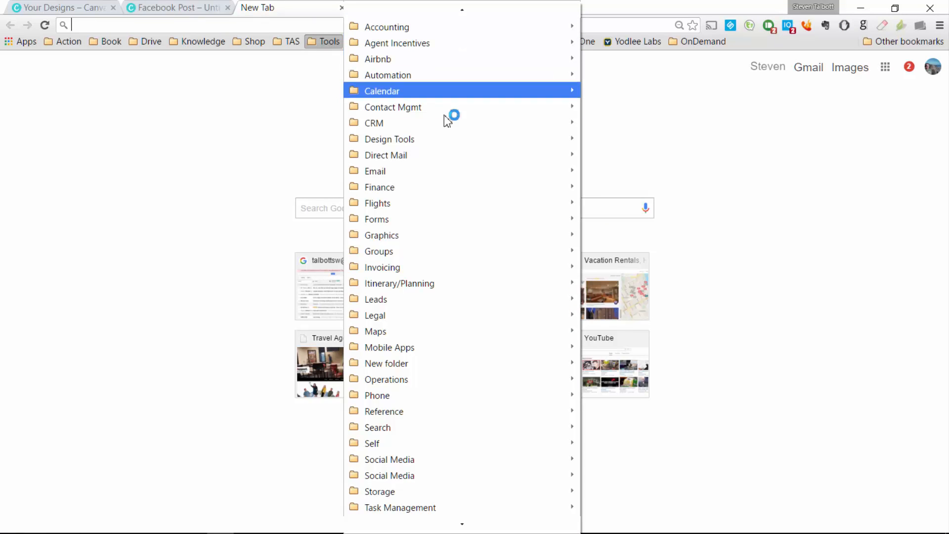
pyautogui.moveTo(456, 138)
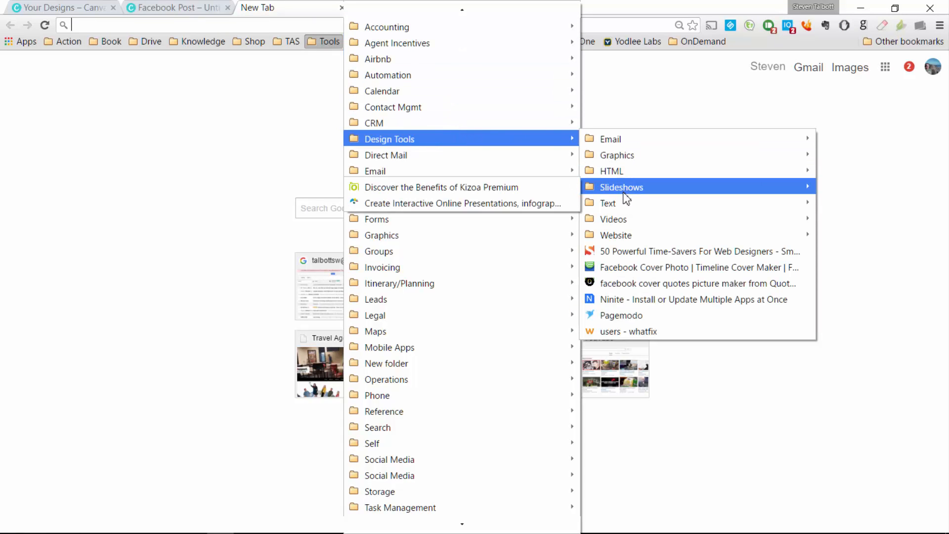
pyautogui.moveTo(631, 160)
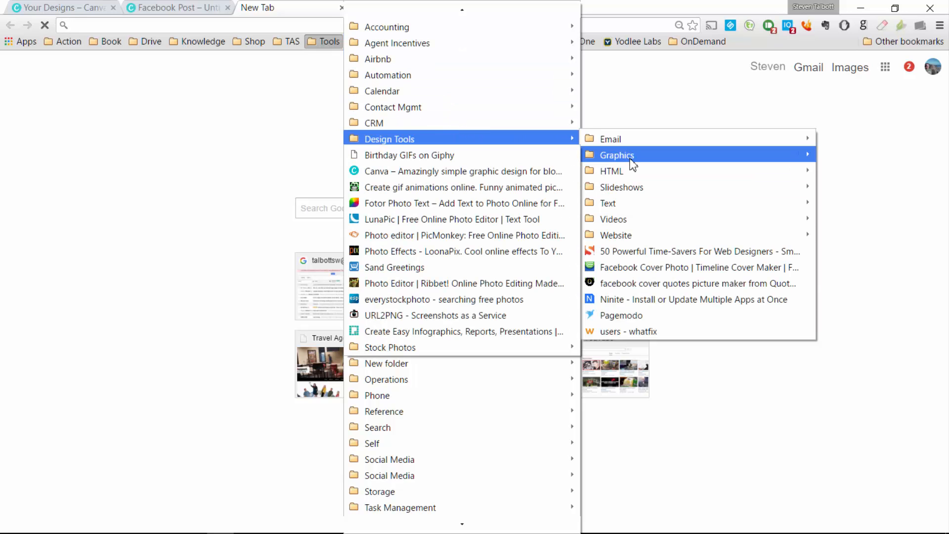
pyautogui.moveTo(503, 352)
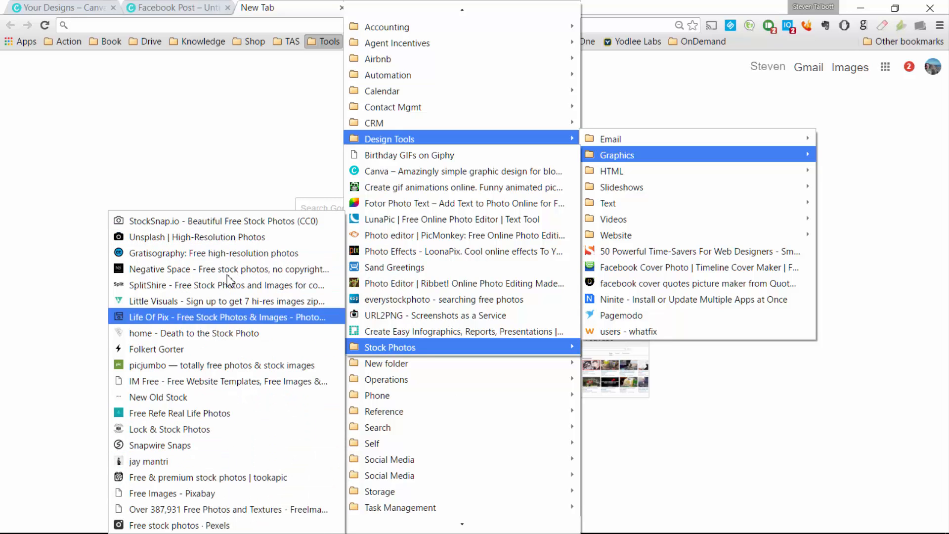
pyautogui.click(266, 79)
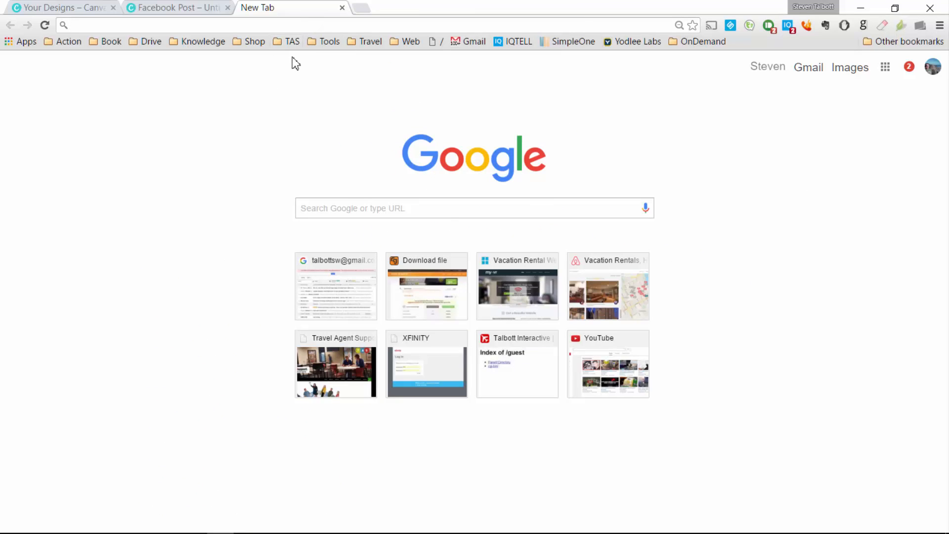
# Step: Rename the design 'Facebook Post - Book Your Summer Trip' and bring up Download options
pyautogui.click(342, 8)
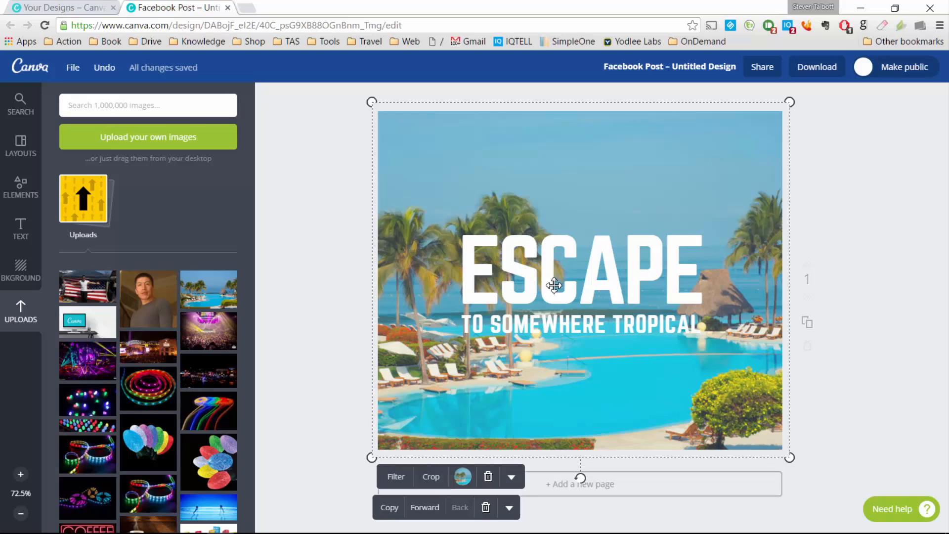
pyautogui.click(818, 68)
pyautogui.click(694, 68)
pyautogui.write('Facebook Post')
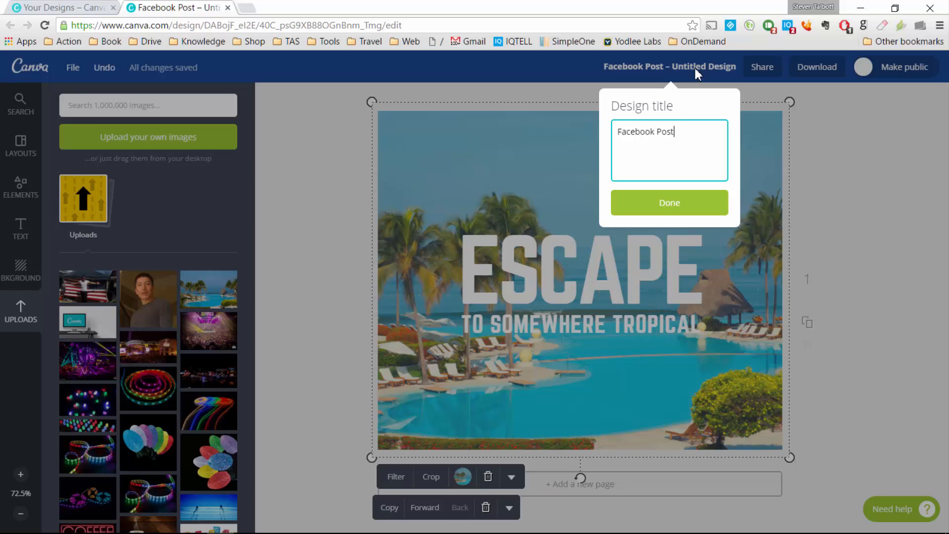
pyautogui.press('Home')
pyautogui.press('BackSpace')
pyautogui.press('BackSpace')
pyautogui.write('- Book Your Summer Trip')
pyautogui.click(687, 206)
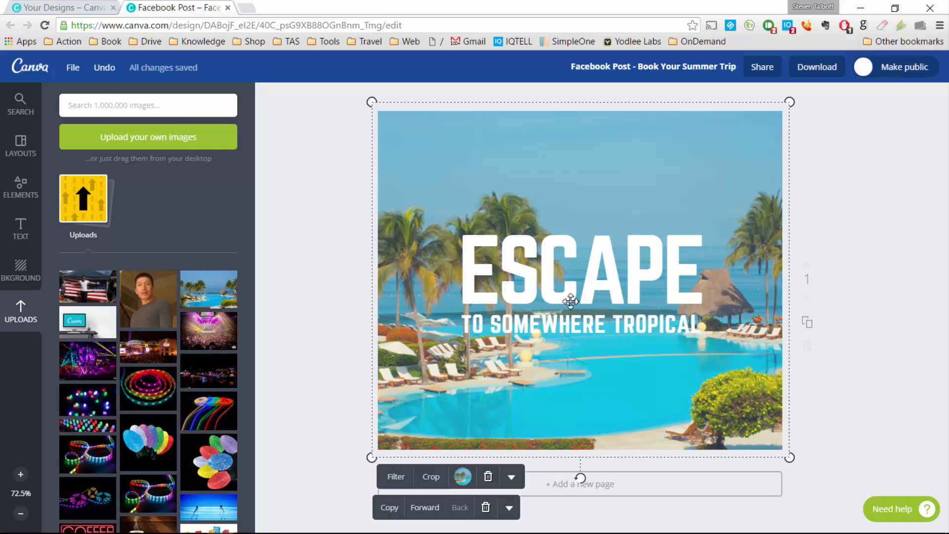
pyautogui.click(817, 67)
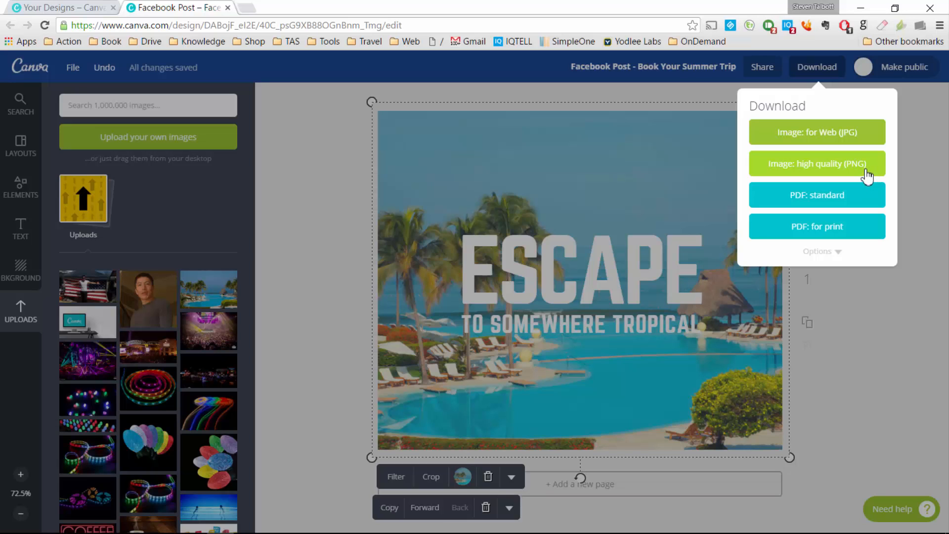
# Step: Export the design as an Image: for Web and return to the Your designs dashboard
pyautogui.click(846, 133)
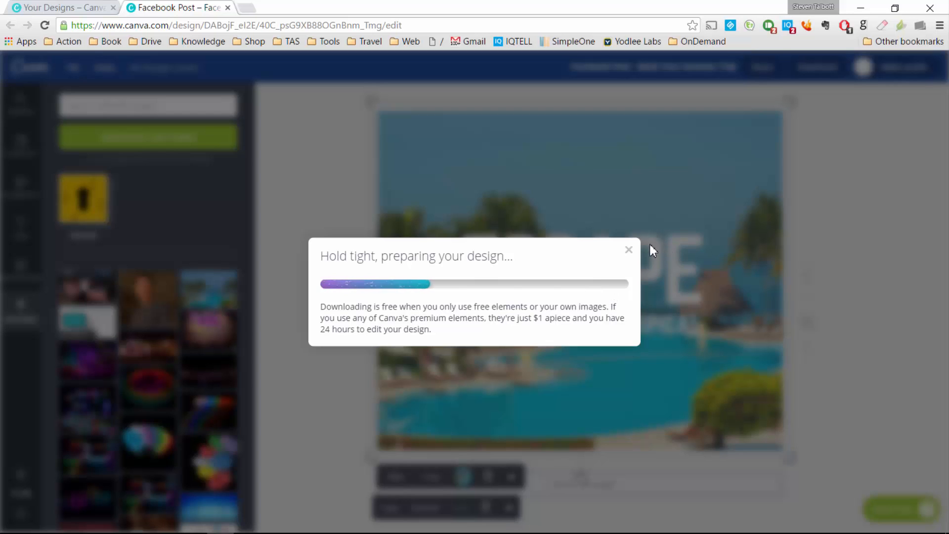
pyautogui.click(629, 249)
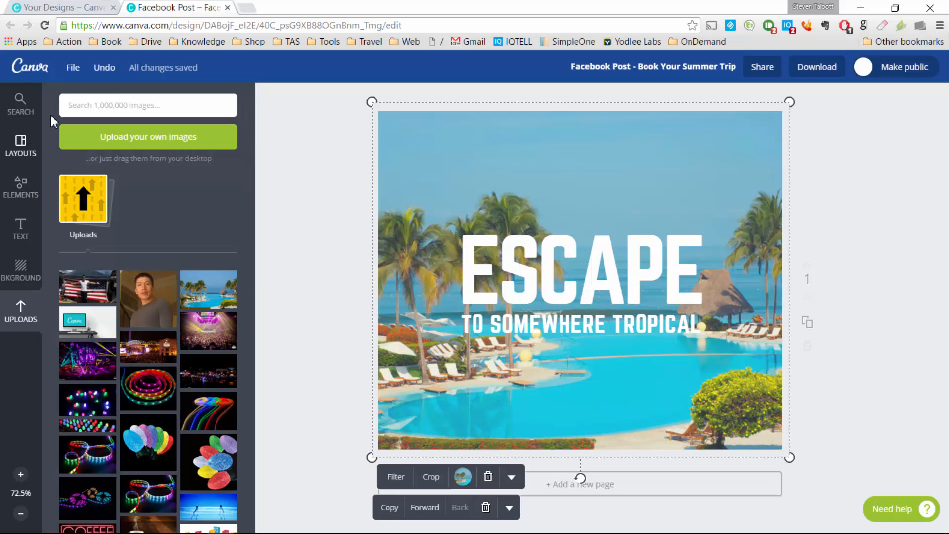
pyautogui.click(33, 68)
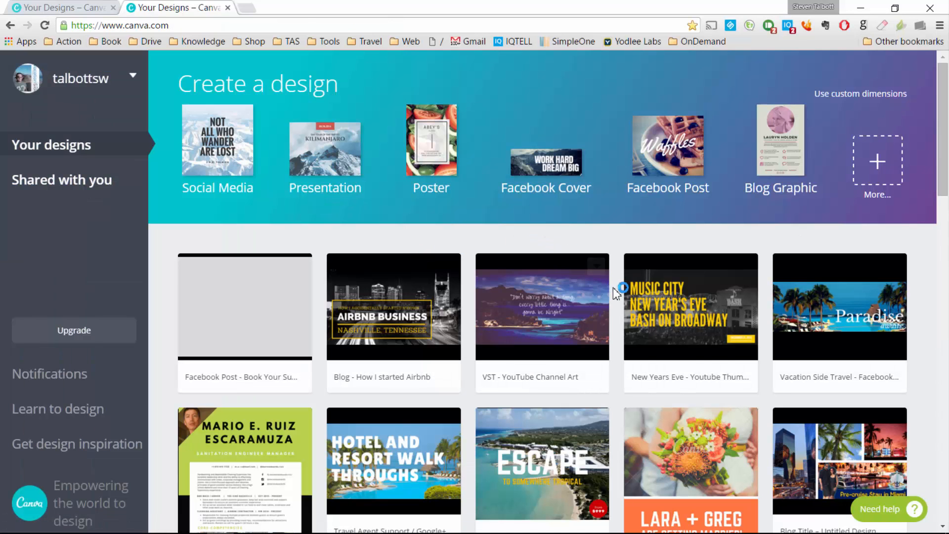
# Step: Create a new blank Gift Certificate design from the Marketing Materials list
pyautogui.click(885, 168)
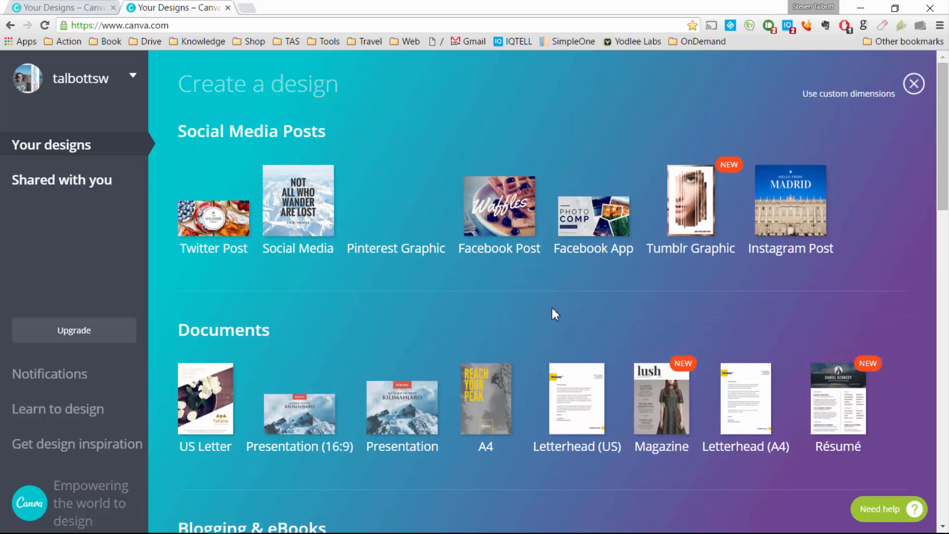
pyautogui.scroll(-4, 552, 309)
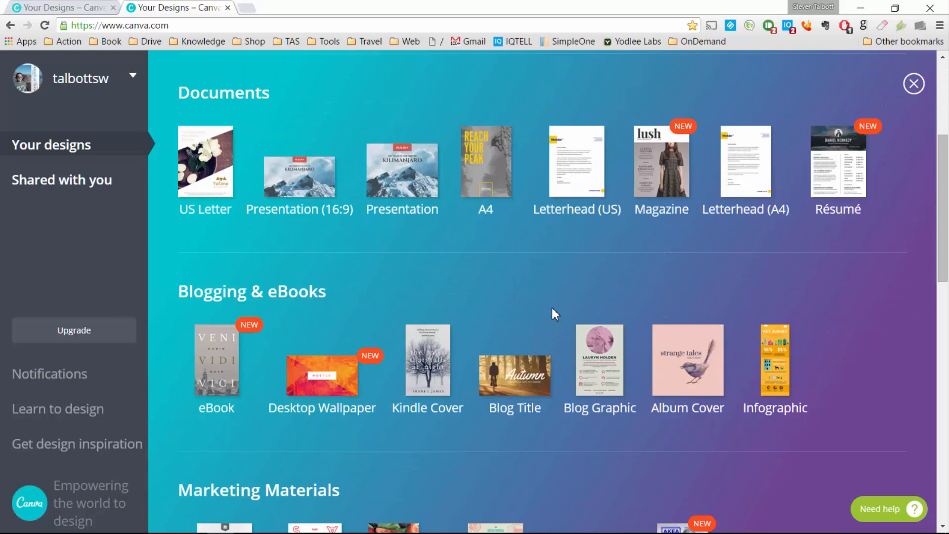
pyautogui.scroll(-2, 552, 308)
pyautogui.scroll(-4, 552, 309)
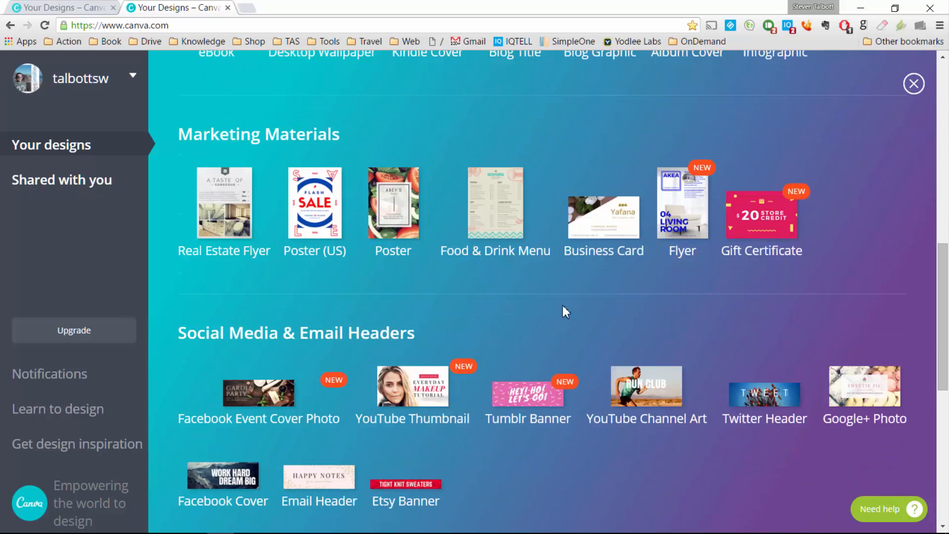
pyautogui.click(788, 204)
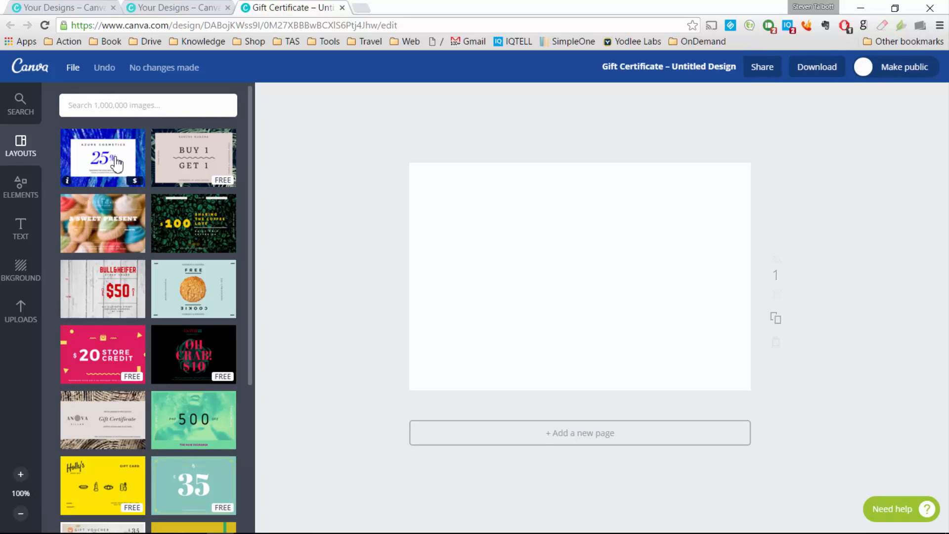
# Step: Apply the Azure Cosmetics 25% layout and drag the Jamaica photo onto the certificate
pyautogui.click(138, 174)
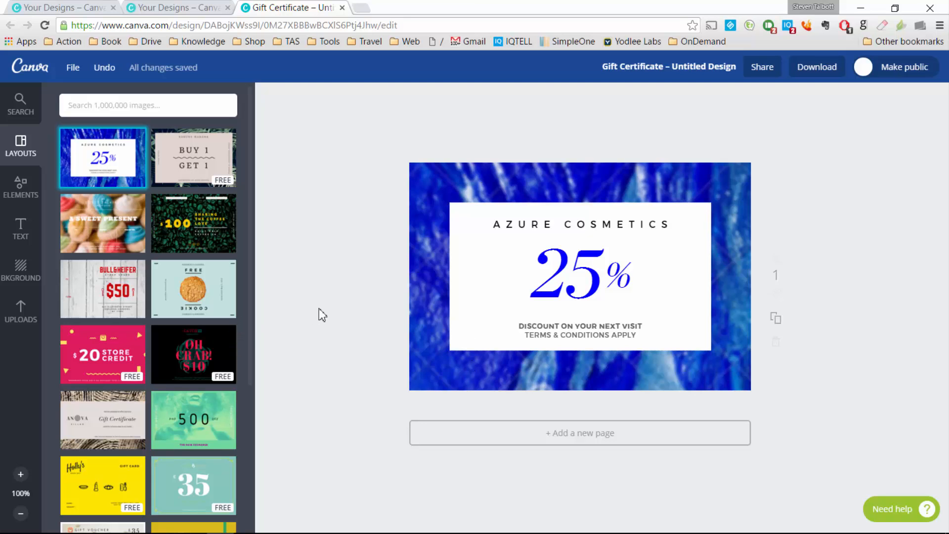
pyautogui.click(25, 319)
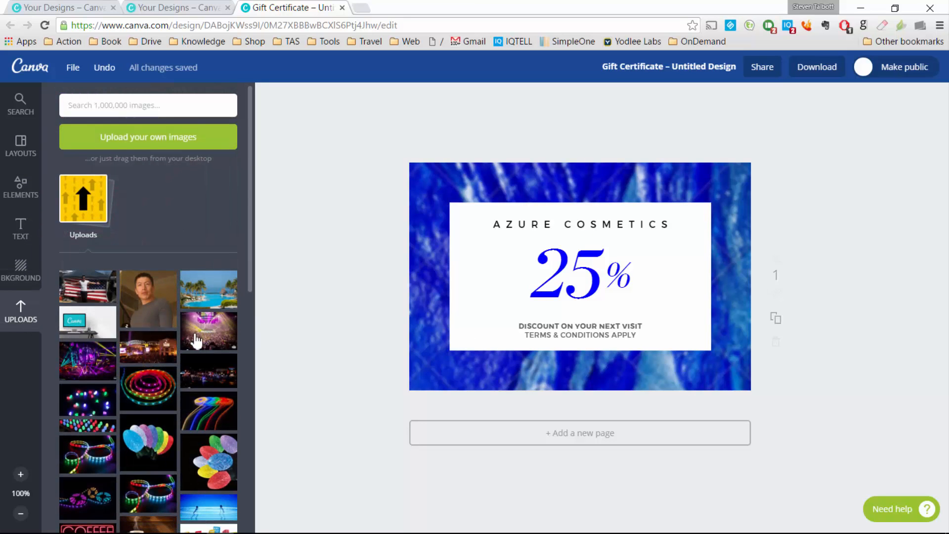
pyautogui.scroll(-10, 193, 361)
pyautogui.scroll(-5, 195, 383)
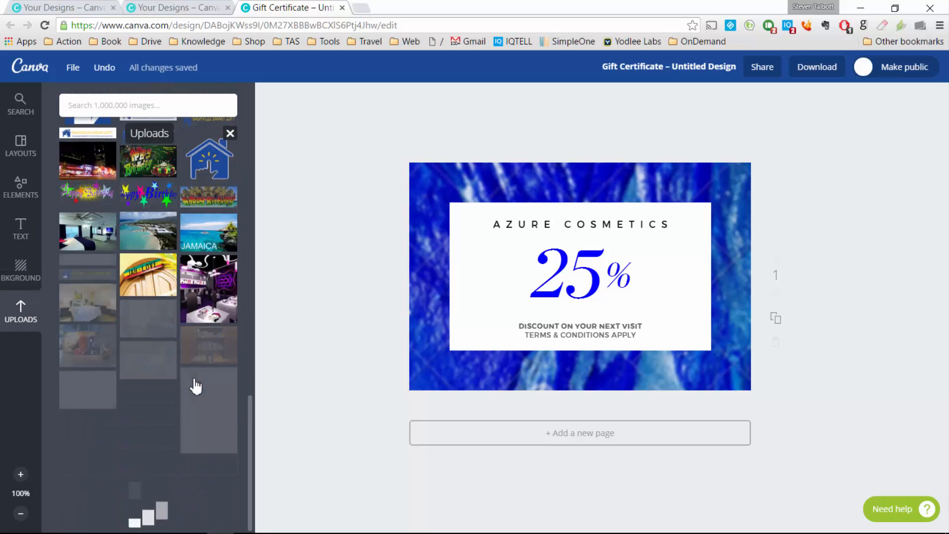
pyautogui.moveTo(217, 267); pyautogui.dragTo(375, 249)
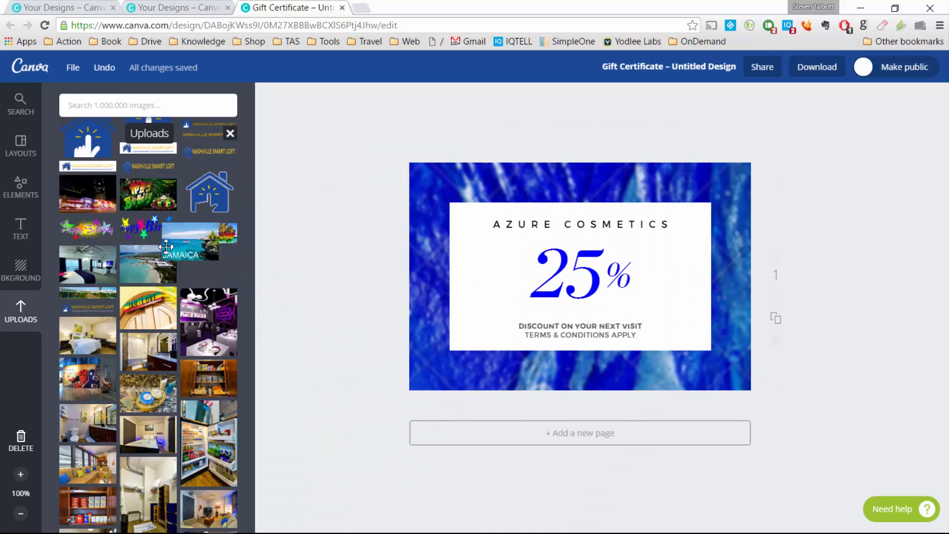
# Step: Try cropping the blue background, then place and delete the Jamaica beach photo
pyautogui.click(523, 258)
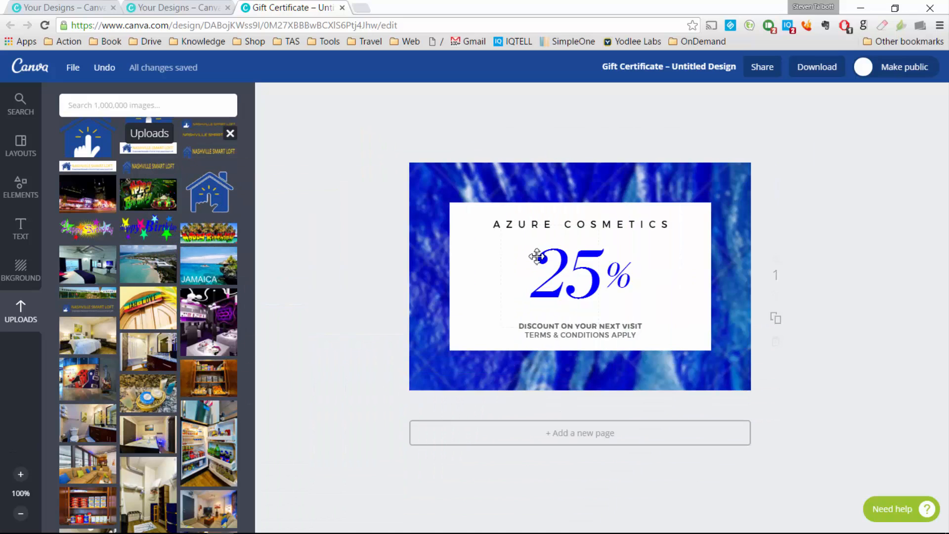
pyautogui.click(423, 251)
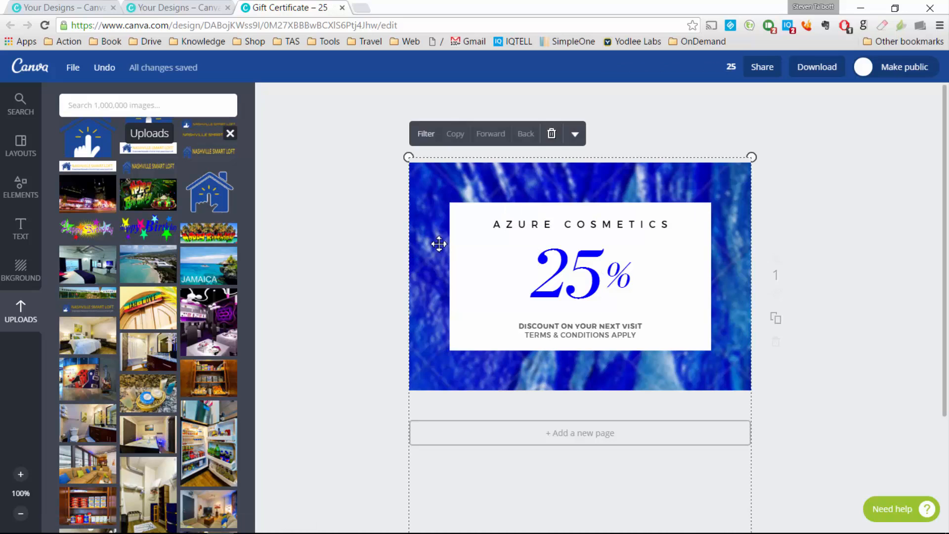
pyautogui.doubleClick(446, 242)
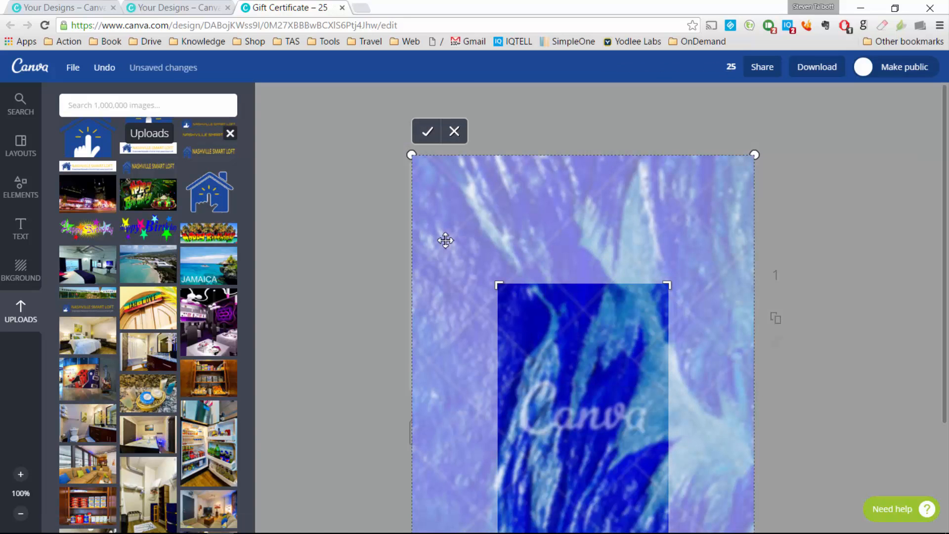
pyautogui.click(453, 135)
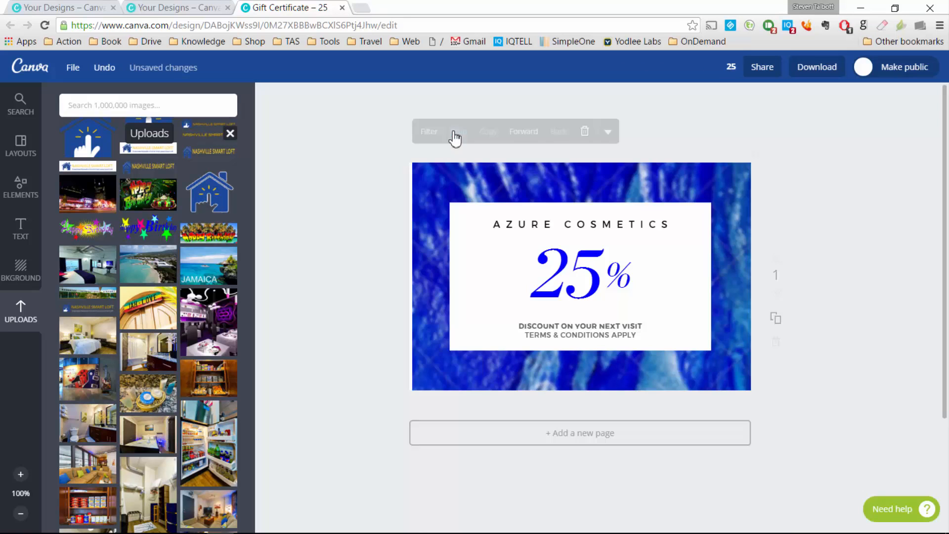
pyautogui.moveTo(267, 280); pyautogui.dragTo(588, 361)
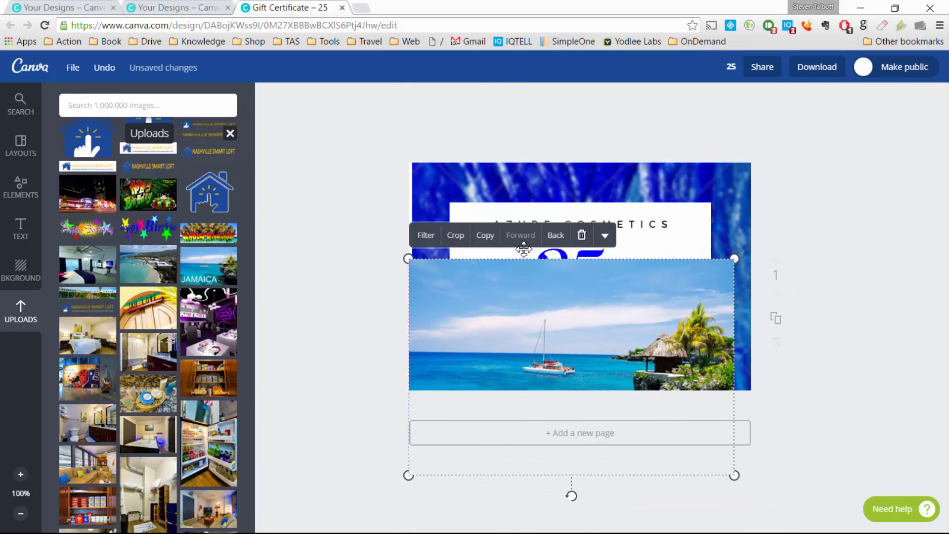
pyautogui.click(582, 236)
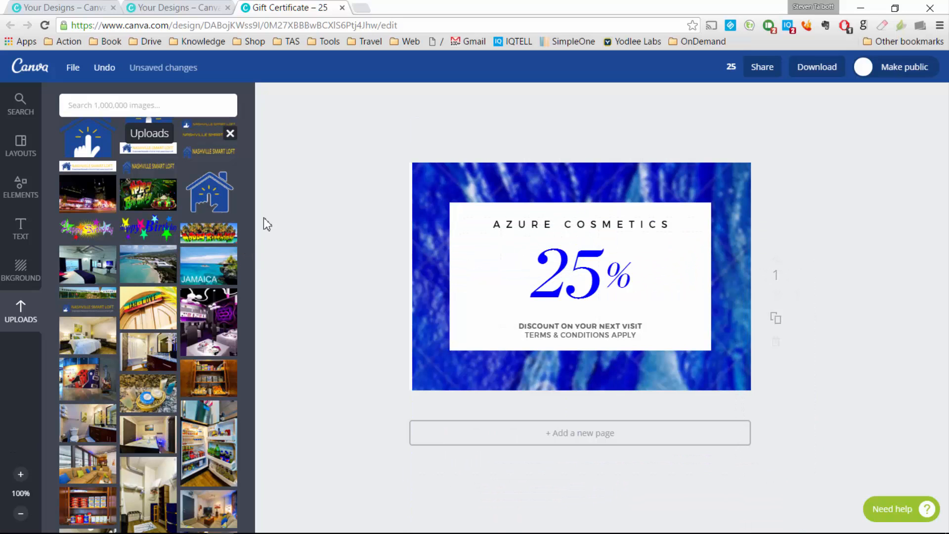
# Step: Try the Sweet Present and $20 Store Credit layouts, settling on 500 Off Hair Exchange
pyautogui.click(31, 151)
pyautogui.click(140, 238)
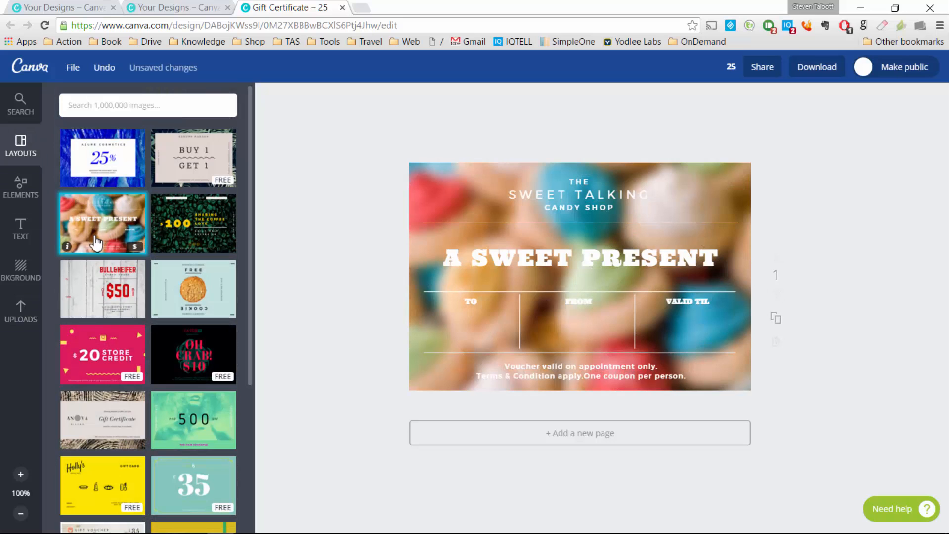
pyautogui.click(105, 351)
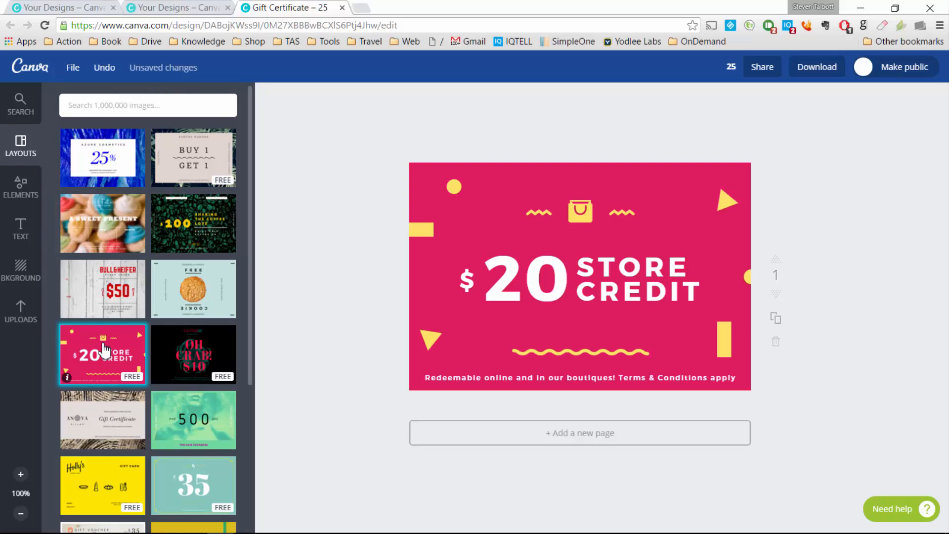
pyautogui.click(210, 435)
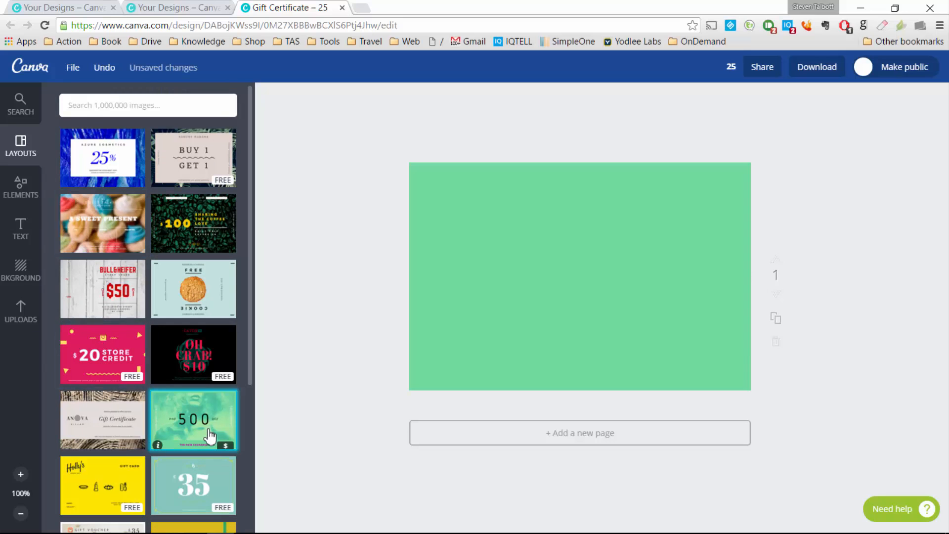
pyautogui.scroll(-3, 209, 435)
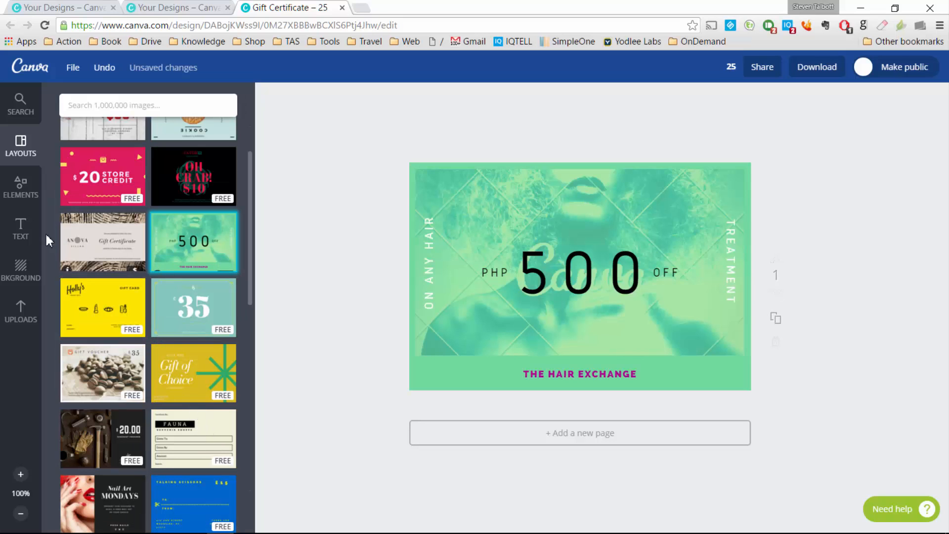
# Step: Drop the Jamaica beach photo into the frame, delete it, and leave for Your designs
pyautogui.click(17, 324)
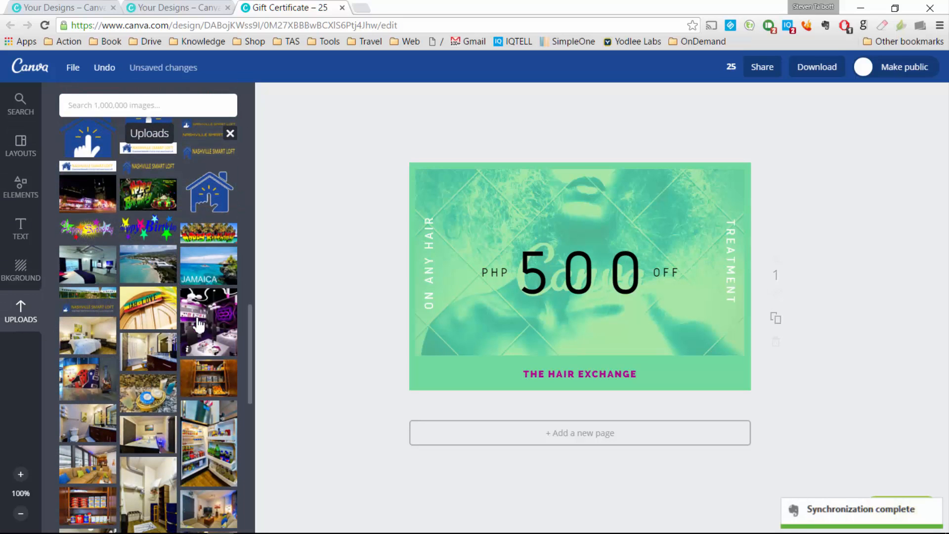
pyautogui.moveTo(215, 266); pyautogui.dragTo(485, 272)
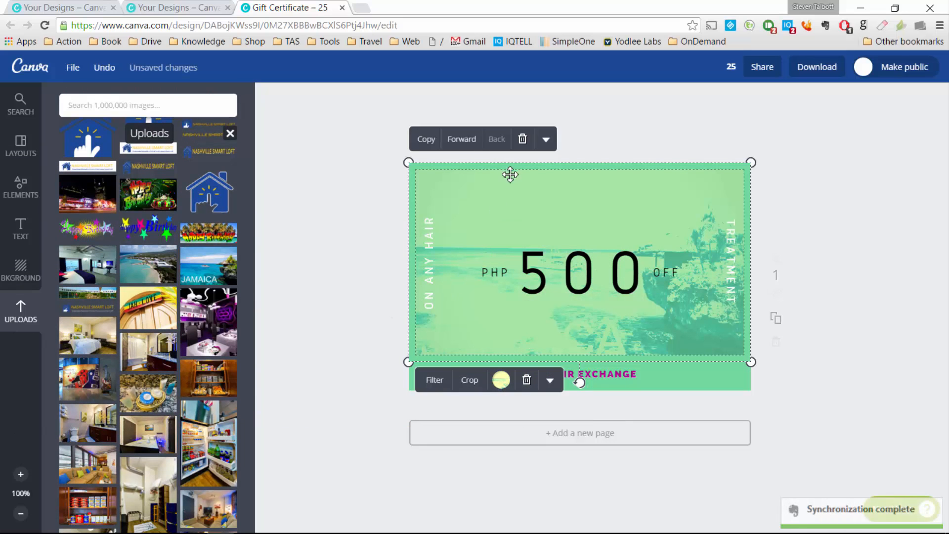
pyautogui.click(522, 140)
pyautogui.click(19, 103)
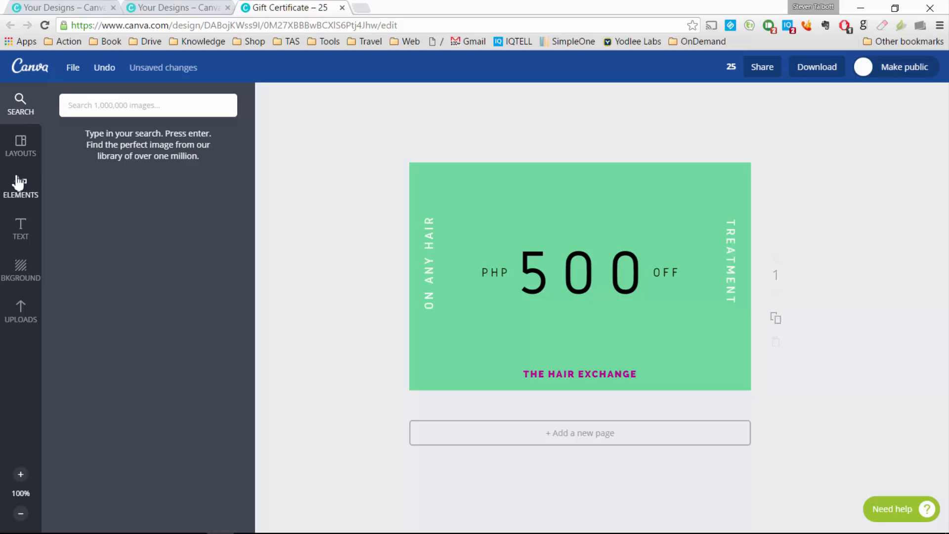
pyautogui.click(27, 68)
pyautogui.click(405, 154)
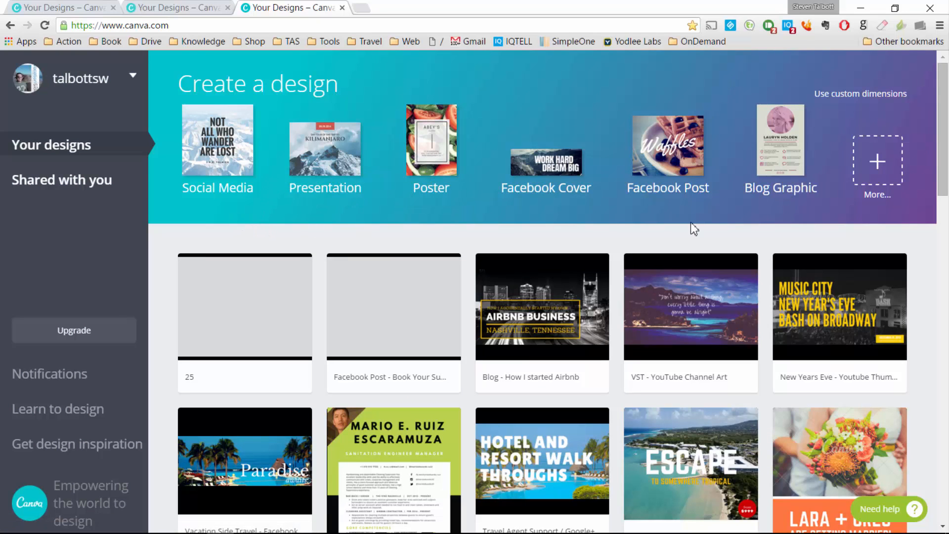
# Step: Start a new 560 × 315 px Blog Title design from the Blogging & eBooks list
pyautogui.click(866, 166)
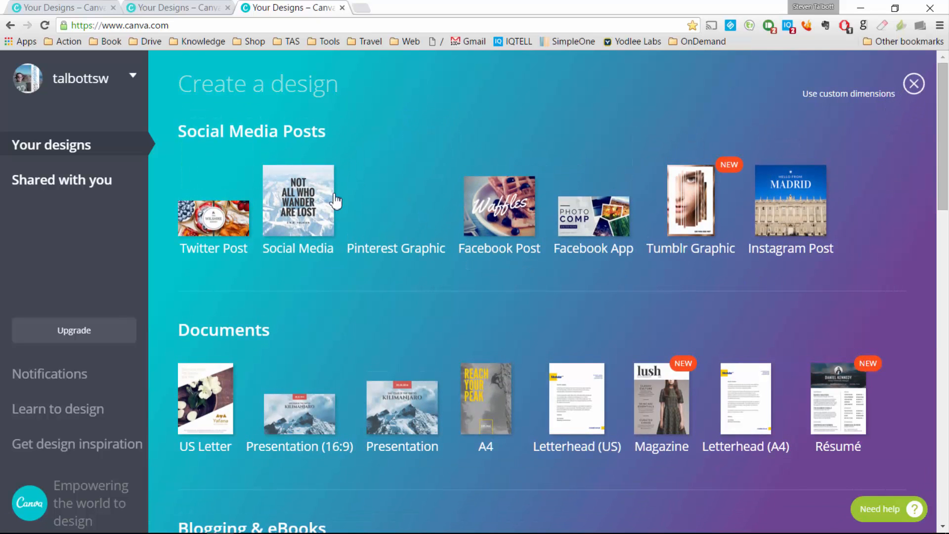
pyautogui.scroll(-3, 349, 278)
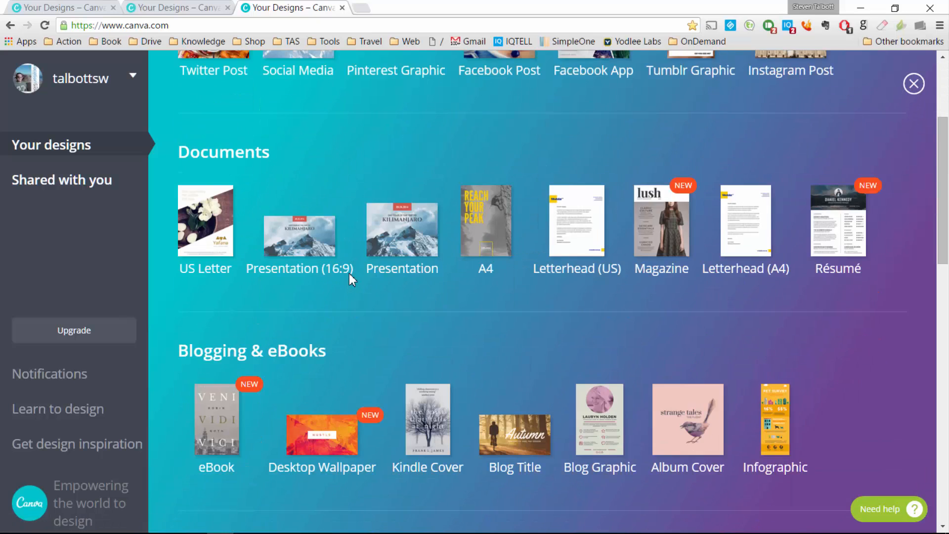
pyautogui.scroll(-2, 350, 282)
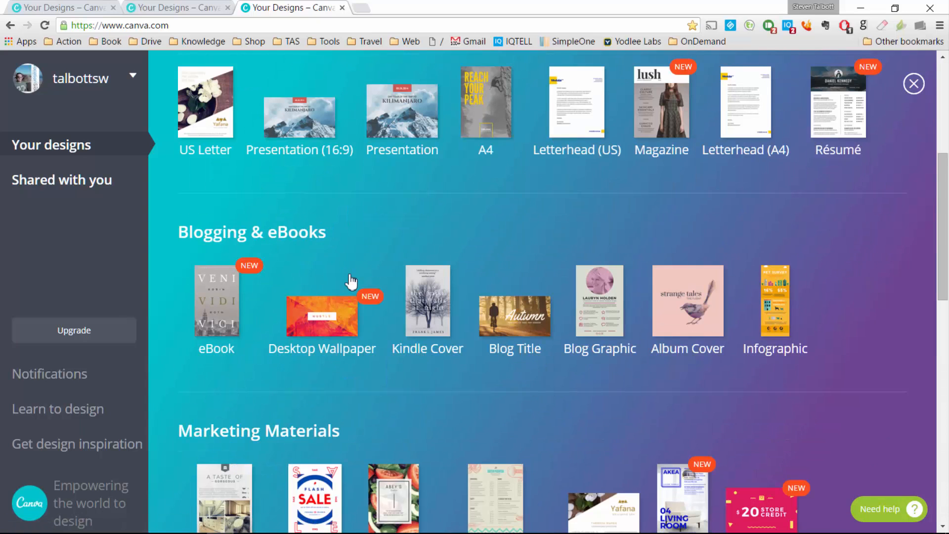
pyautogui.click(516, 311)
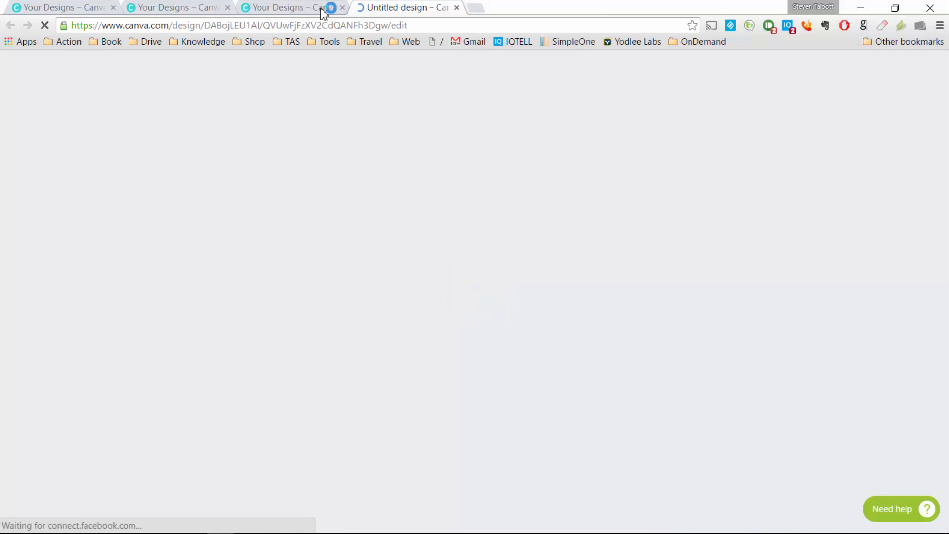
# Step: Close two extra Your Designs browser tabs and browse the Blog Title layouts
pyautogui.click(342, 8)
pyautogui.click(228, 7)
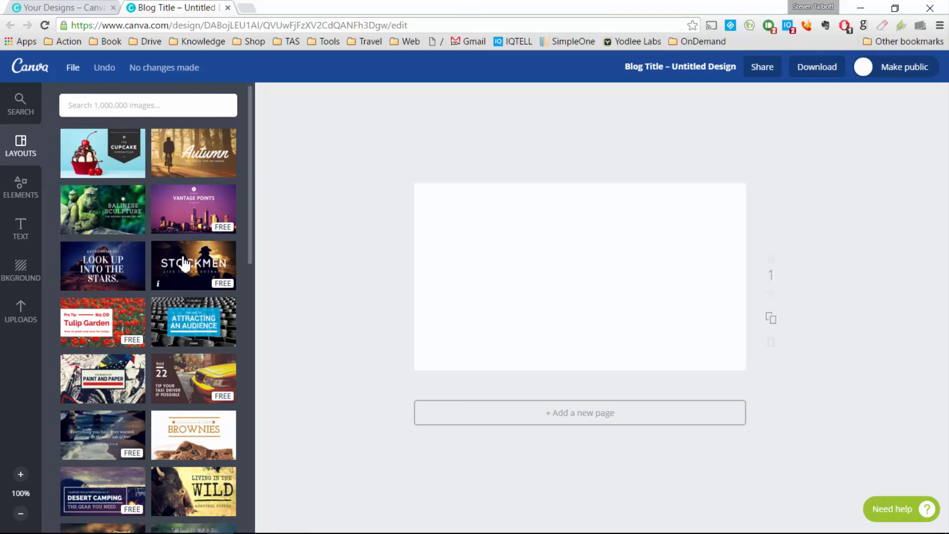
pyautogui.scroll(-3, 186, 261)
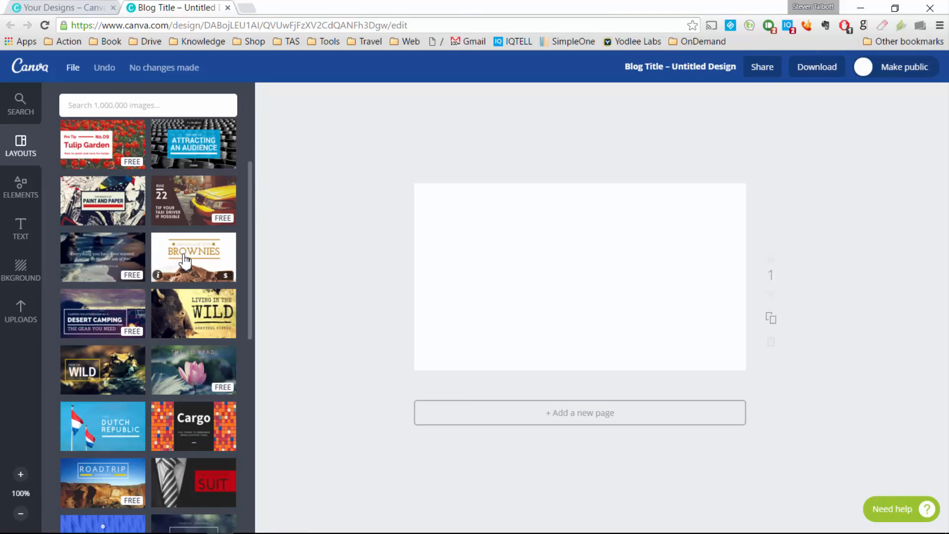
pyautogui.scroll(-1, 186, 261)
pyautogui.scroll(-1, 185, 260)
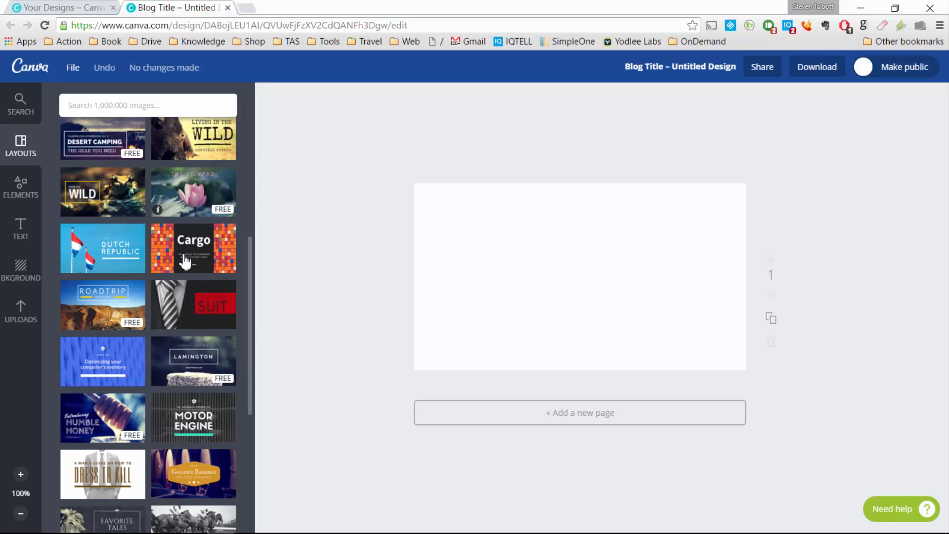
pyautogui.scroll(-2, 185, 260)
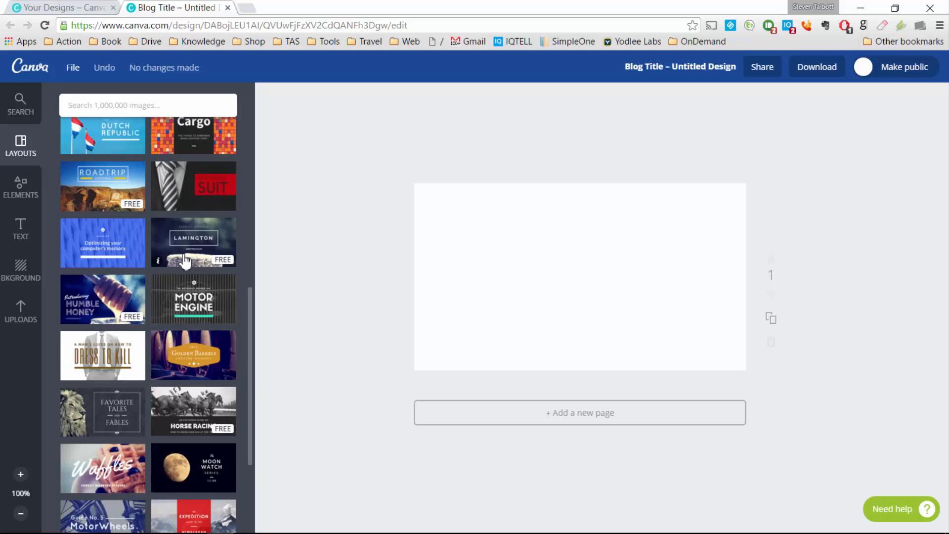
pyautogui.scroll(-3, 185, 261)
pyautogui.scroll(-3, 185, 261)
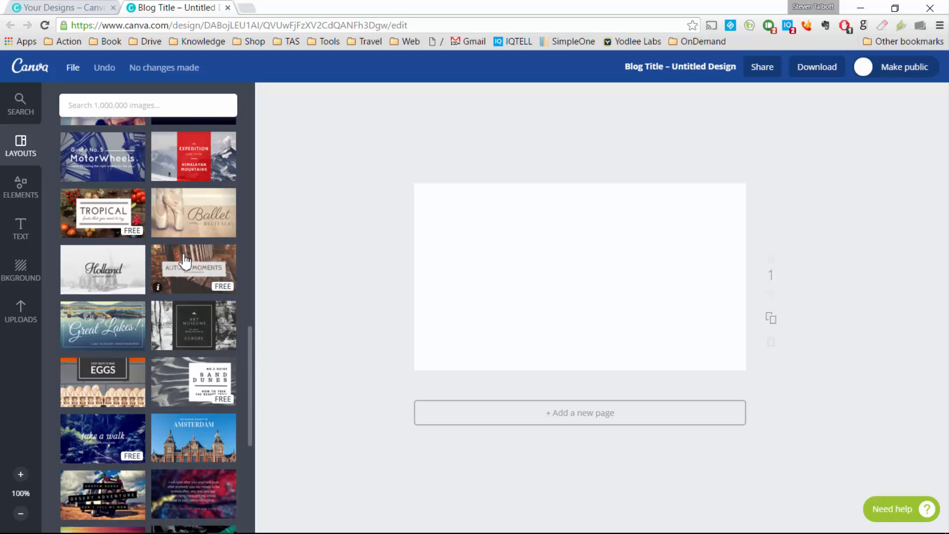
pyautogui.scroll(-5, 185, 261)
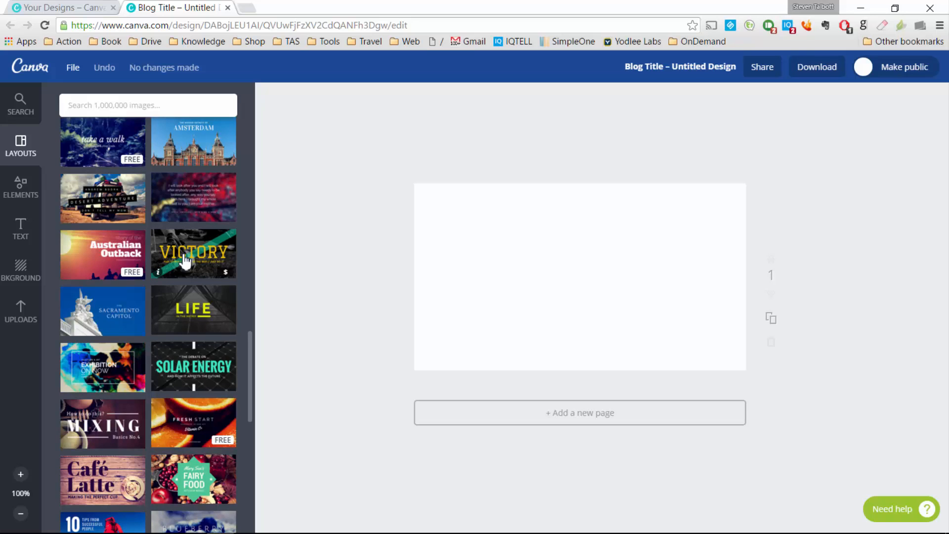
# Step: Apply the Australian Outback layout and change its title font to Aileron Heavy
pyautogui.click(141, 251)
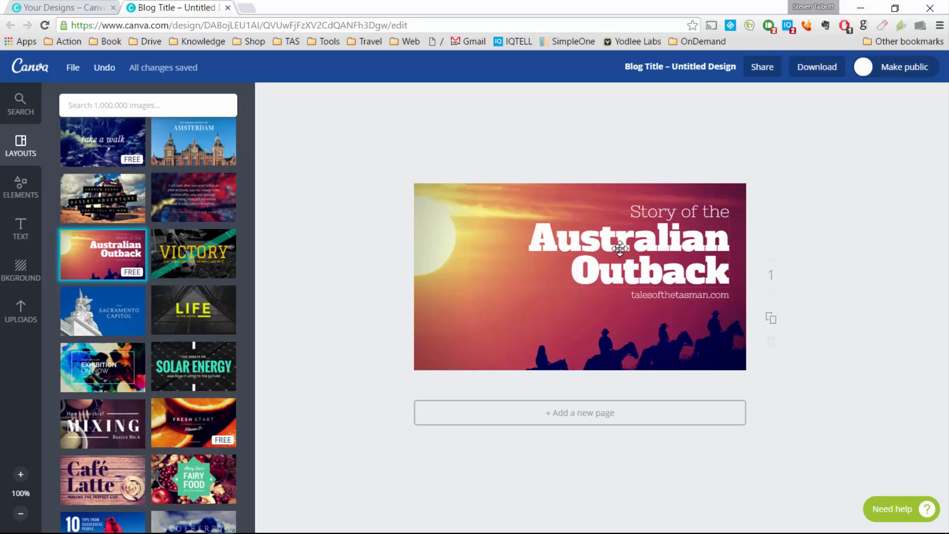
pyautogui.click(602, 248)
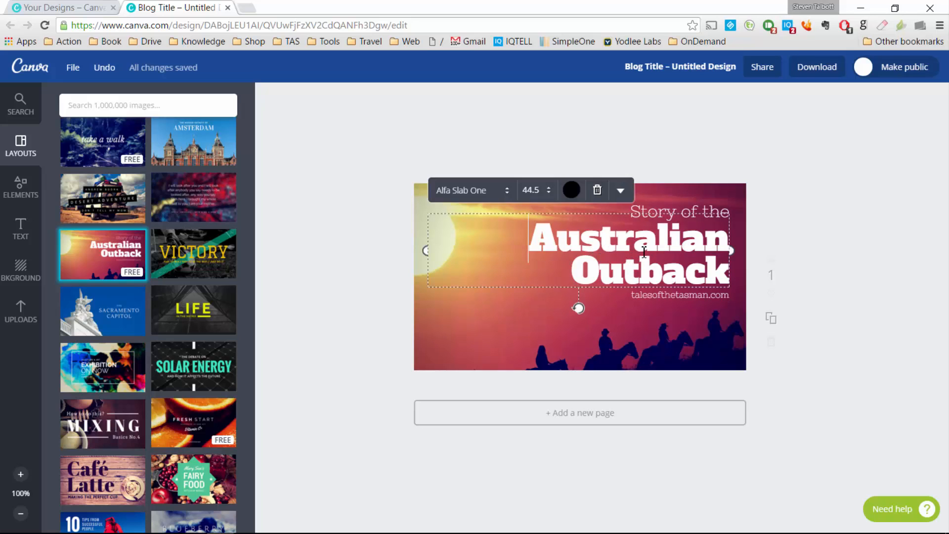
pyautogui.doubleClick(607, 246)
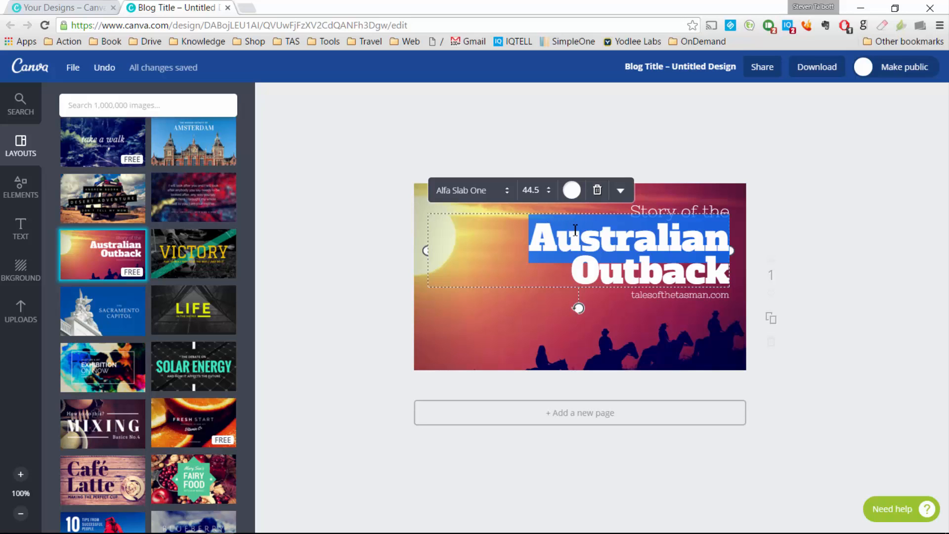
pyautogui.click(577, 253)
pyautogui.tripleClick(574, 267)
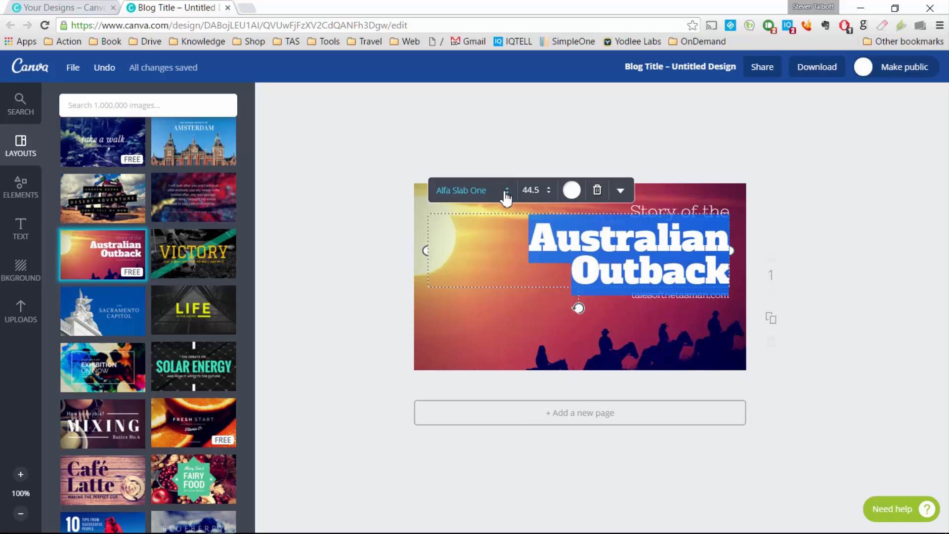
pyautogui.click(502, 190)
pyautogui.click(518, 182)
pyautogui.click(374, 198)
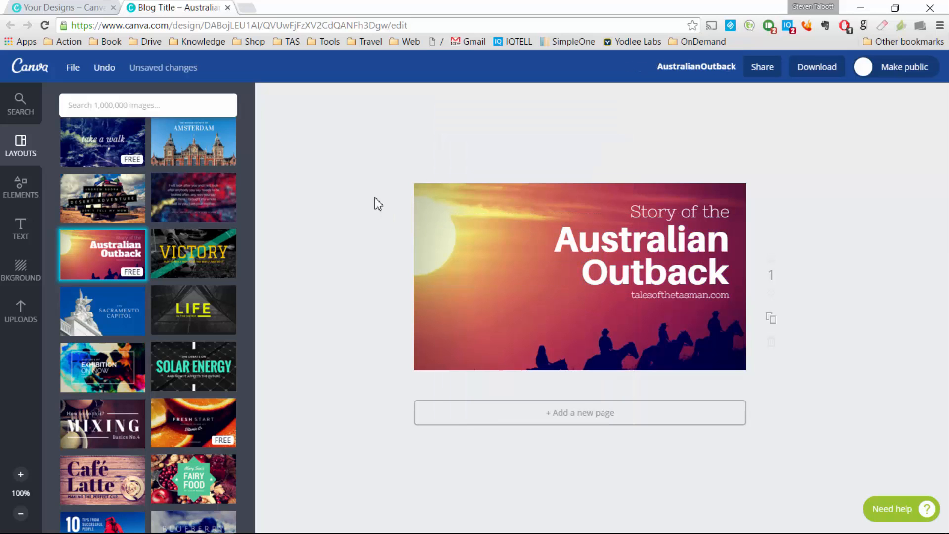
# Step: Delete the Australian Outback title and the 'Story of the' line
pyautogui.click(638, 249)
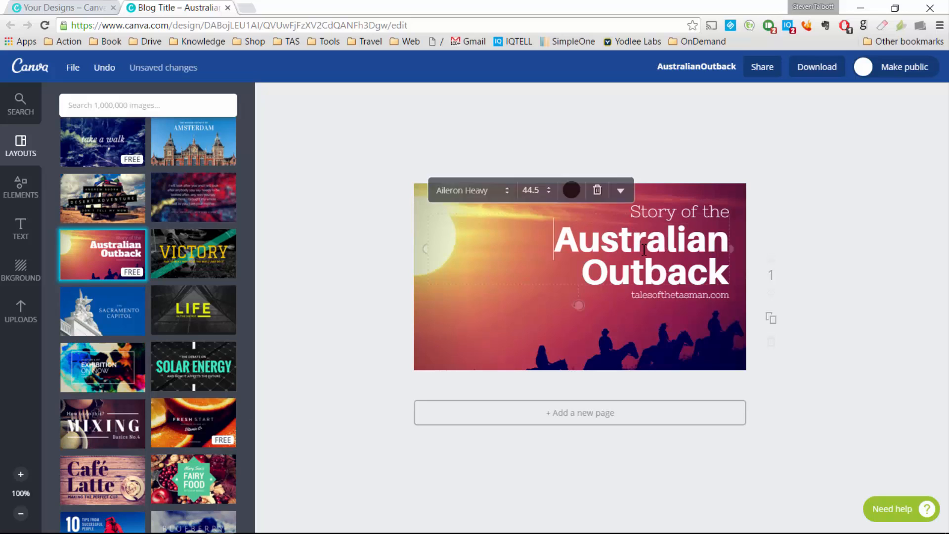
pyautogui.press('Delete')
pyautogui.click(701, 221)
pyautogui.press('Delete')
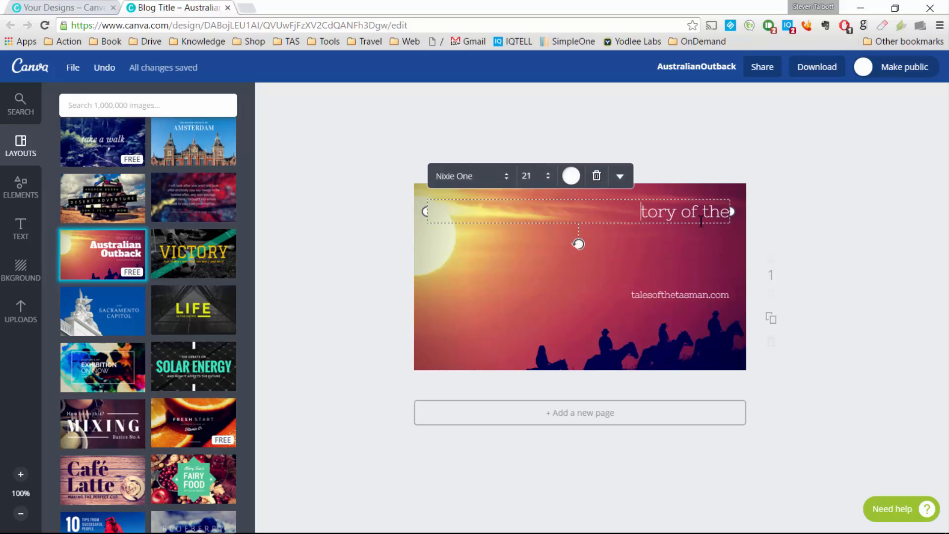
pyautogui.press('Delete')
pyautogui.press('Delete')
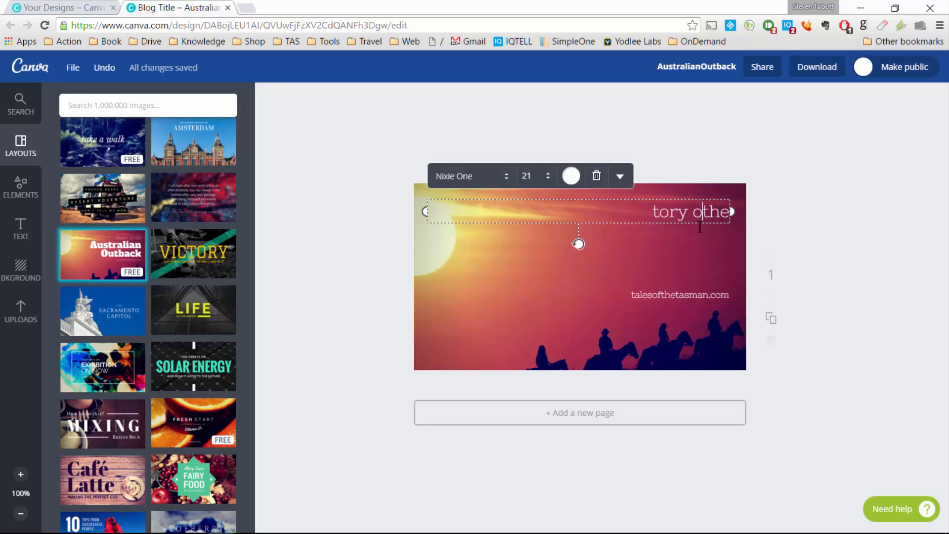
pyautogui.click(596, 176)
# Step: Delete the talesofthetasman.com website line from the sunset photo
pyautogui.click(684, 306)
pyautogui.click(691, 295)
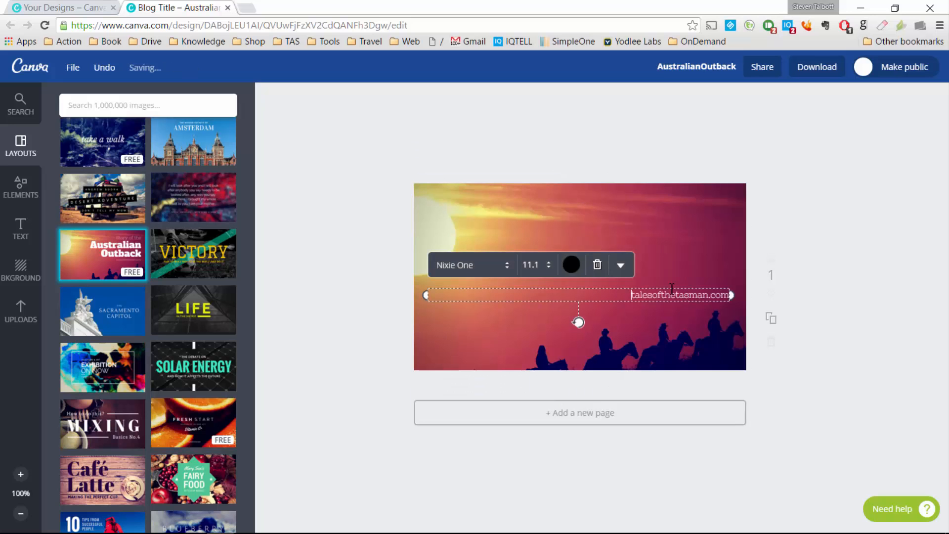
pyautogui.click(597, 263)
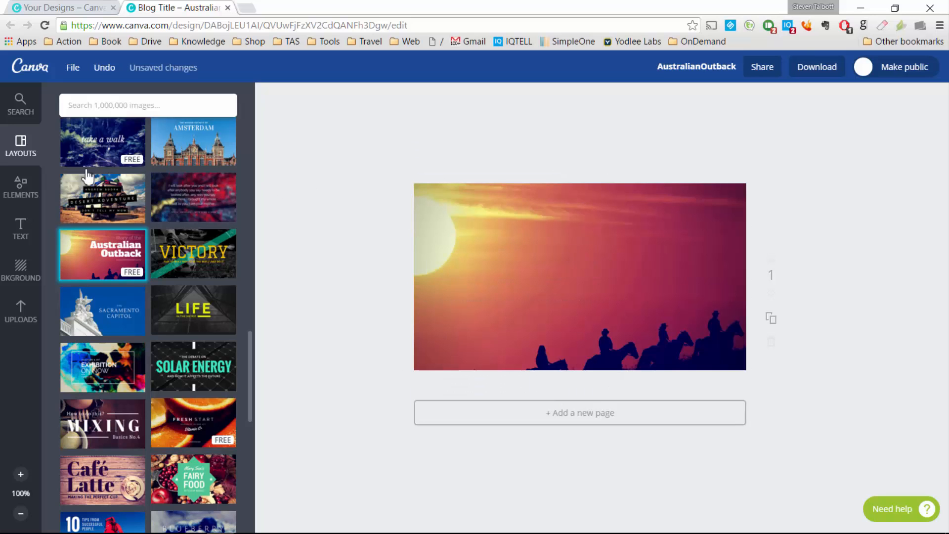
pyautogui.click(22, 231)
# Step: Add and remove a default heading, then add the blue SODA-POP specials text design and browse more
pyautogui.click(168, 173)
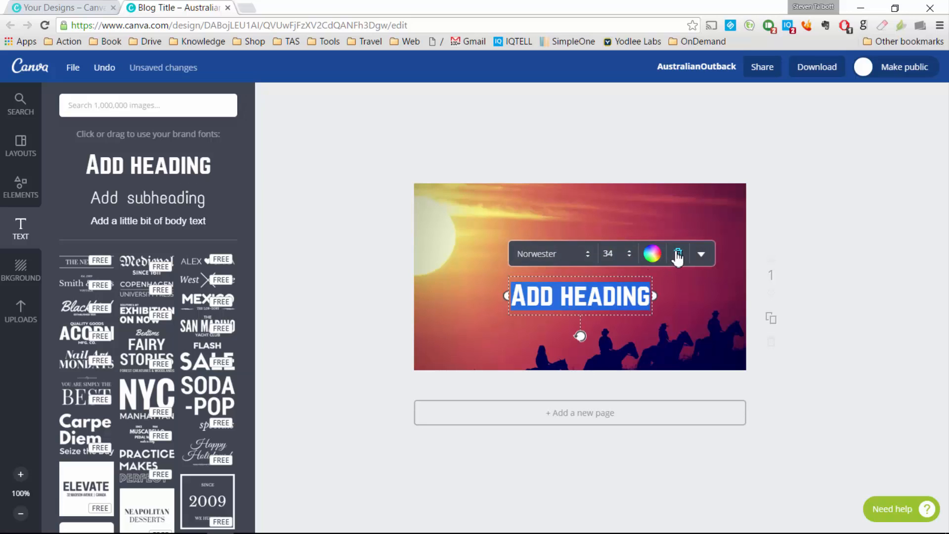
pyautogui.click(678, 254)
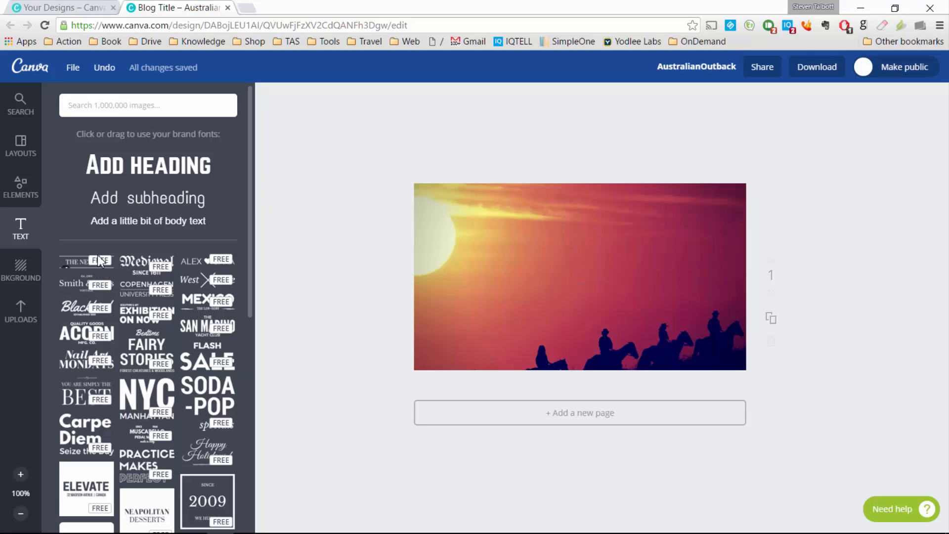
pyautogui.scroll(-3, 191, 270)
pyautogui.click(187, 278)
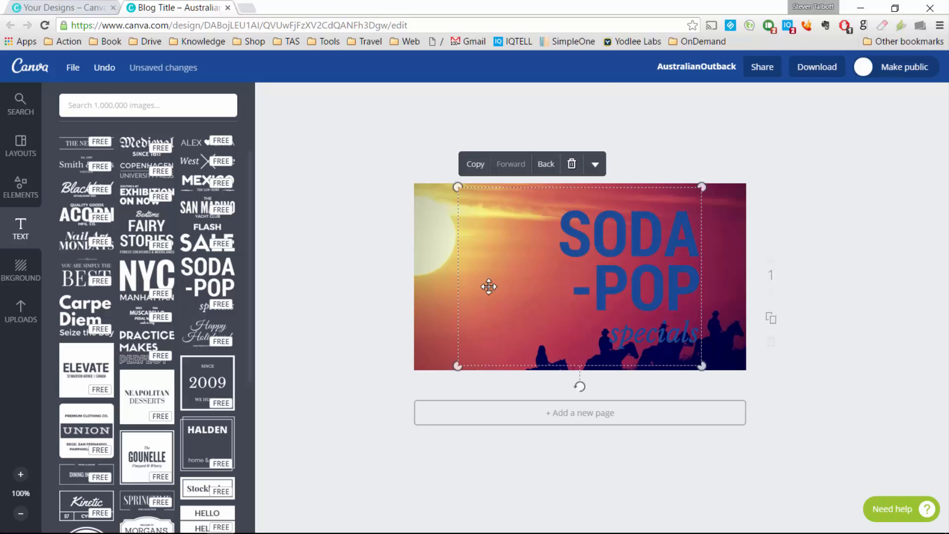
pyautogui.click(572, 165)
pyautogui.scroll(-3, 184, 277)
pyautogui.scroll(6, 182, 274)
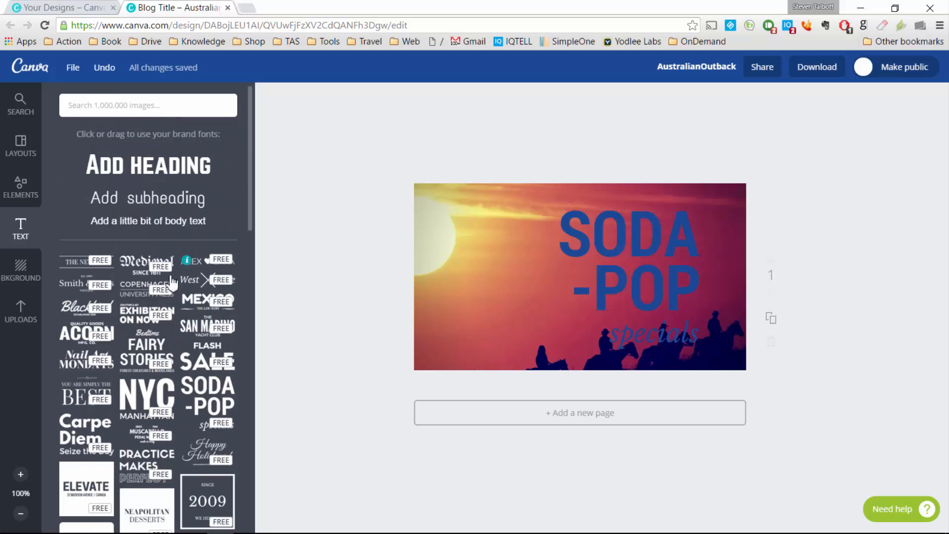
pyautogui.scroll(-16, 171, 282)
pyautogui.scroll(-20, 145, 320)
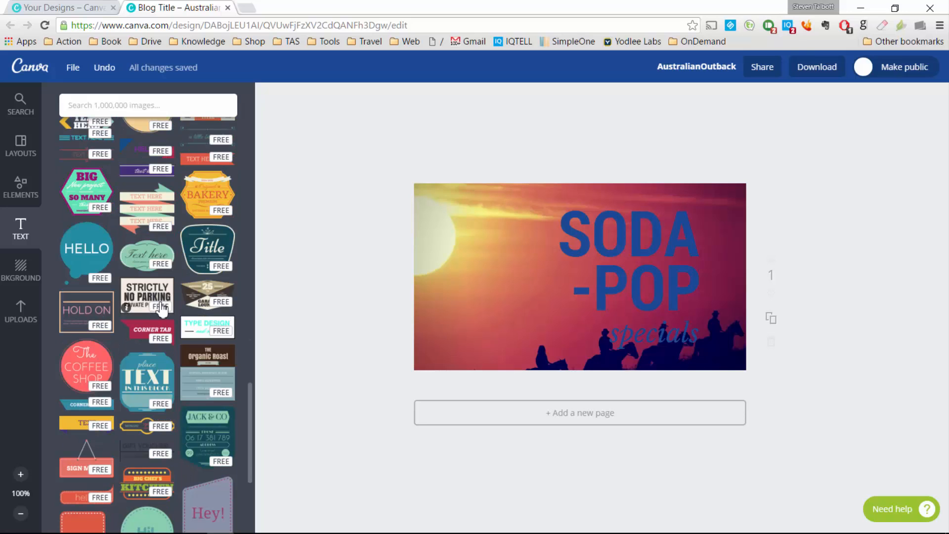
pyautogui.scroll(5, 157, 309)
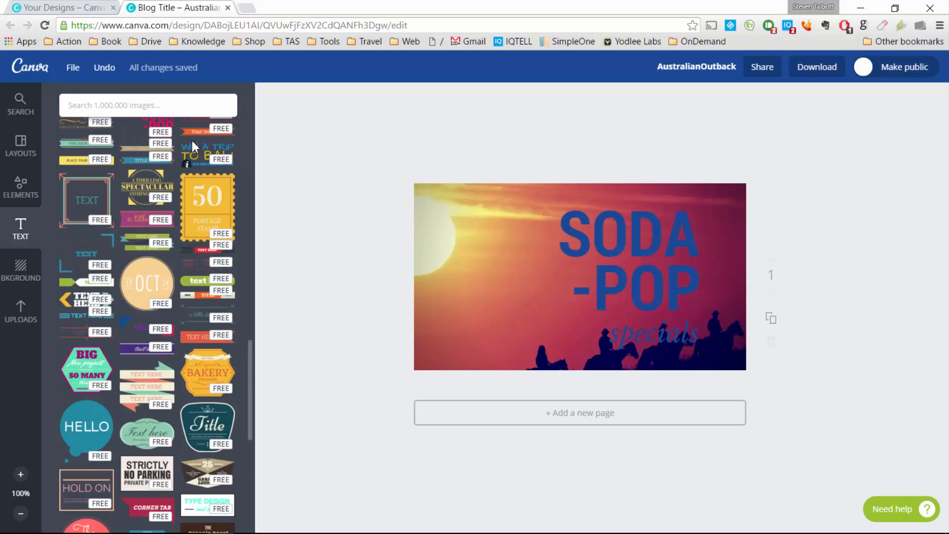
# Step: Delete the SODA-POP text and add the WIN A TRIP TO BALI text design
pyautogui.doubleClick(635, 242)
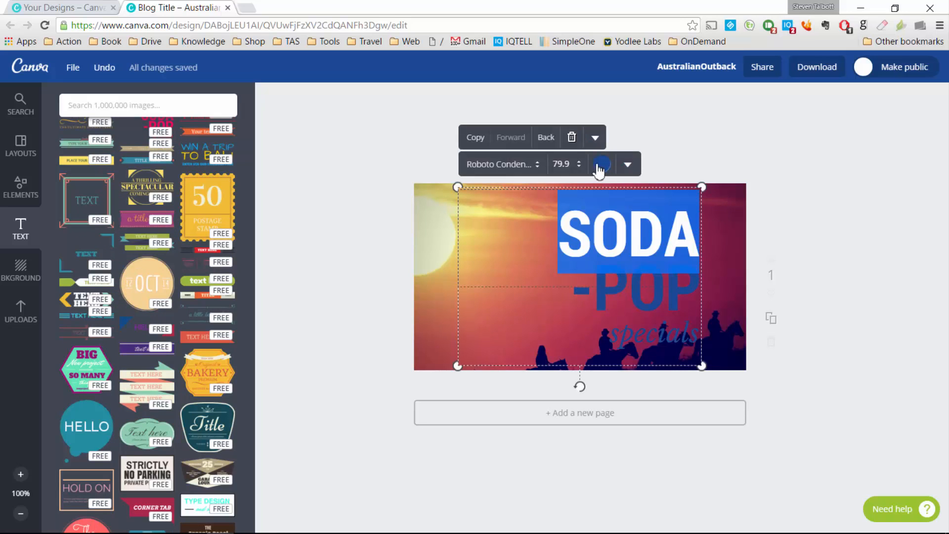
pyautogui.click(572, 138)
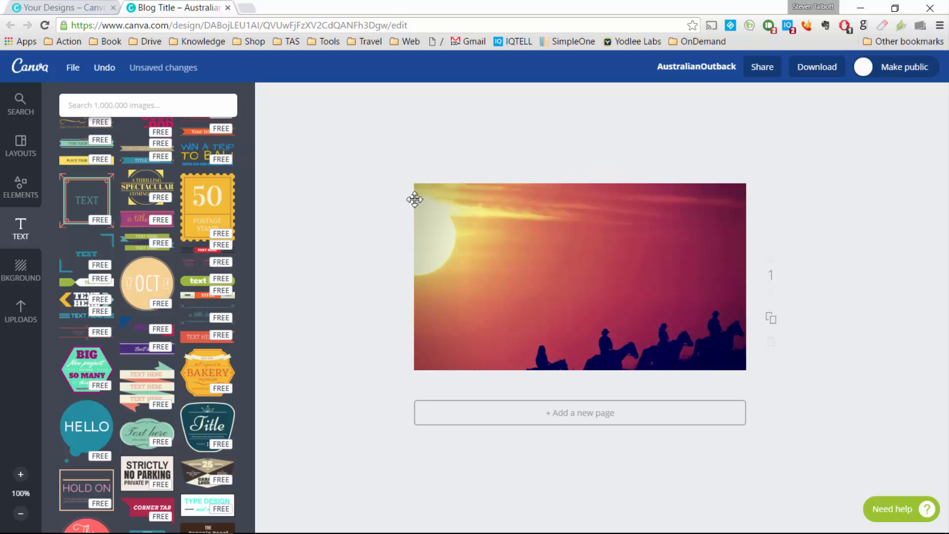
pyautogui.click(210, 154)
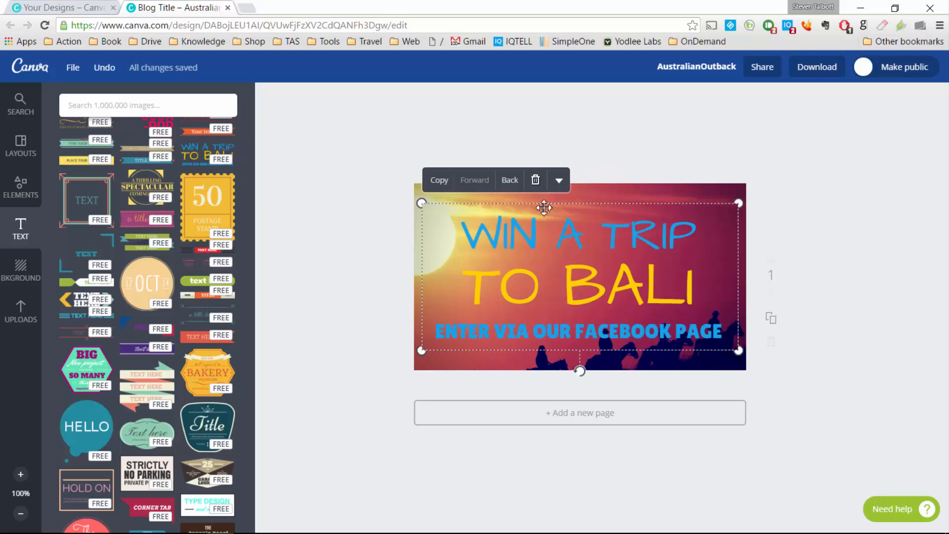
pyautogui.doubleClick(528, 240)
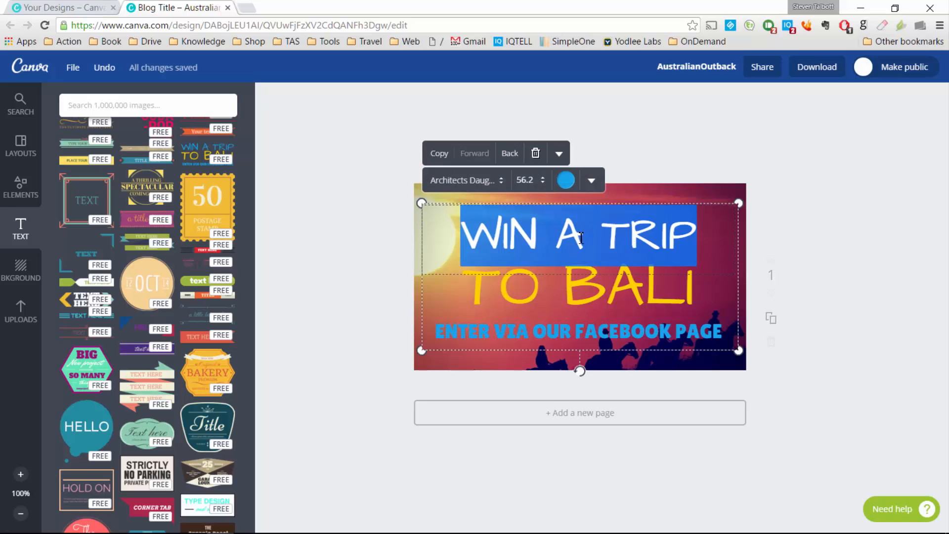
pyautogui.click(843, 253)
# Step: Make the WIN A TRIP and ENTER VIA OUR FACEBOOK PAGE lines white
pyautogui.doubleClick(608, 238)
pyautogui.click(566, 179)
pyautogui.click(550, 266)
pyautogui.click(839, 287)
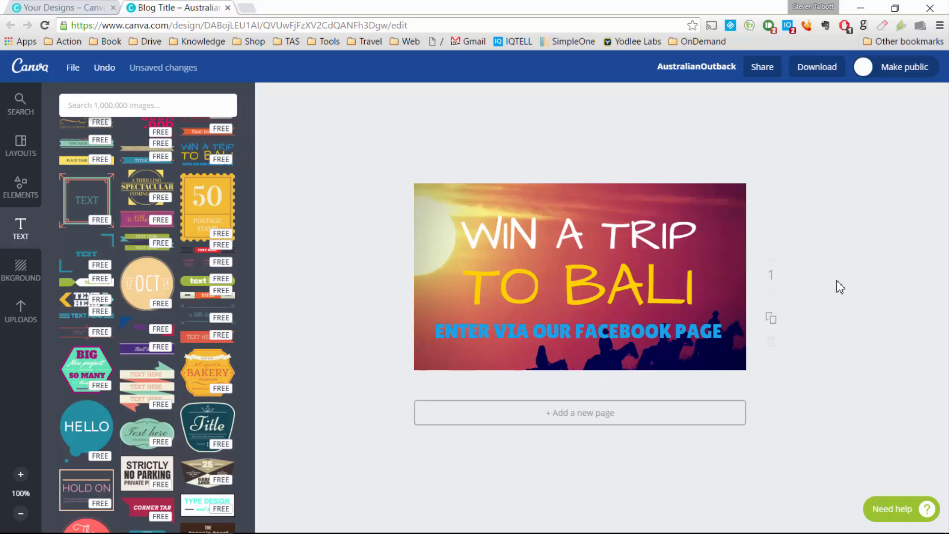
pyautogui.doubleClick(627, 283)
pyautogui.click(854, 320)
pyautogui.doubleClick(647, 329)
pyautogui.click(565, 181)
pyautogui.click(548, 268)
pyautogui.click(816, 266)
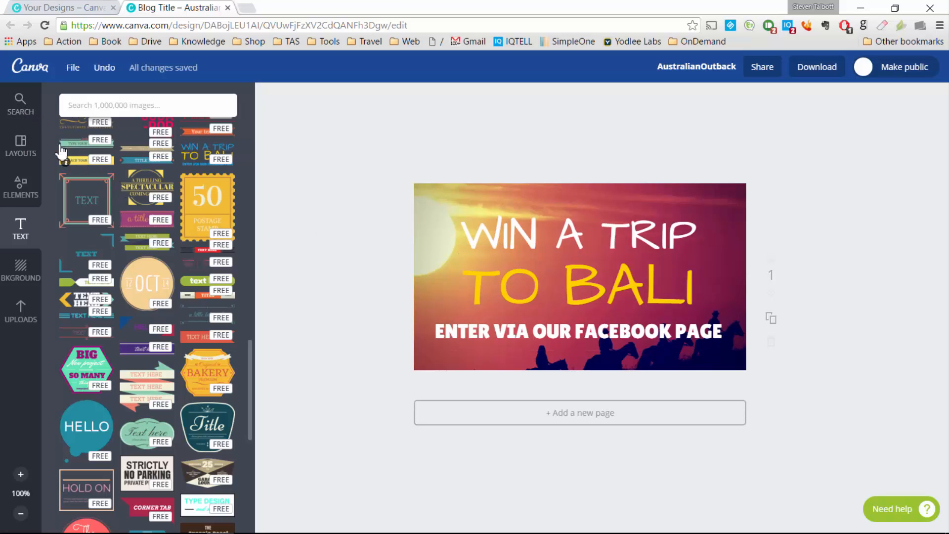
pyautogui.click(21, 146)
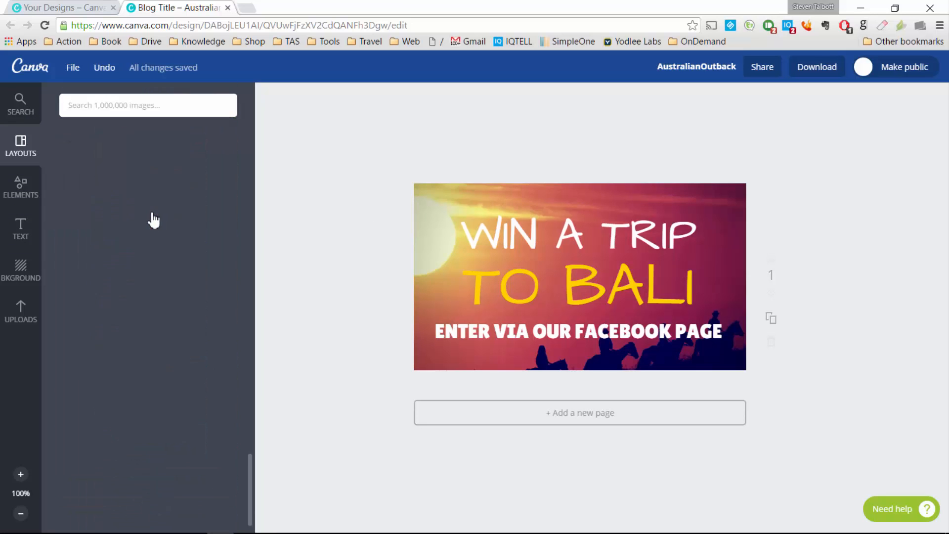
# Step: From Your designs, create a new blank Google+ Photo design under Social Media & Email Headers
pyautogui.click(30, 69)
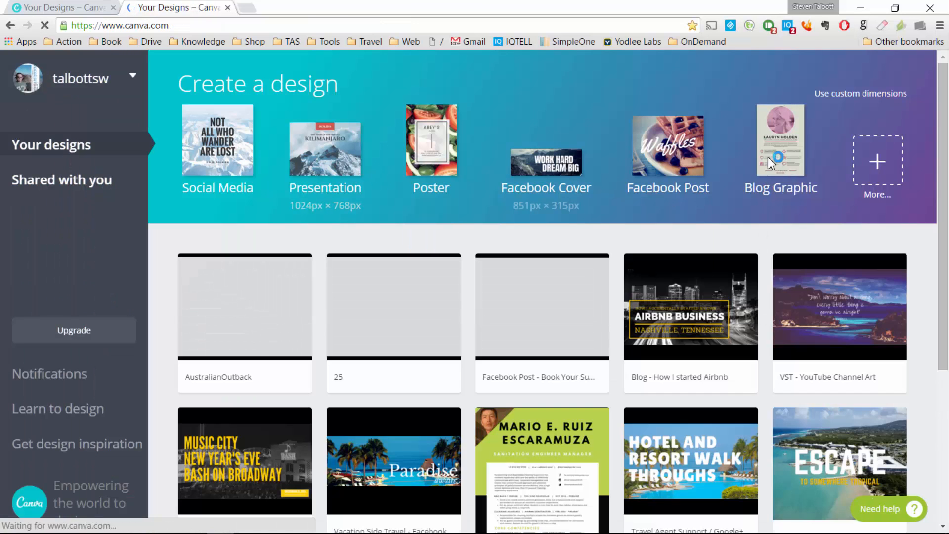
pyautogui.click(876, 181)
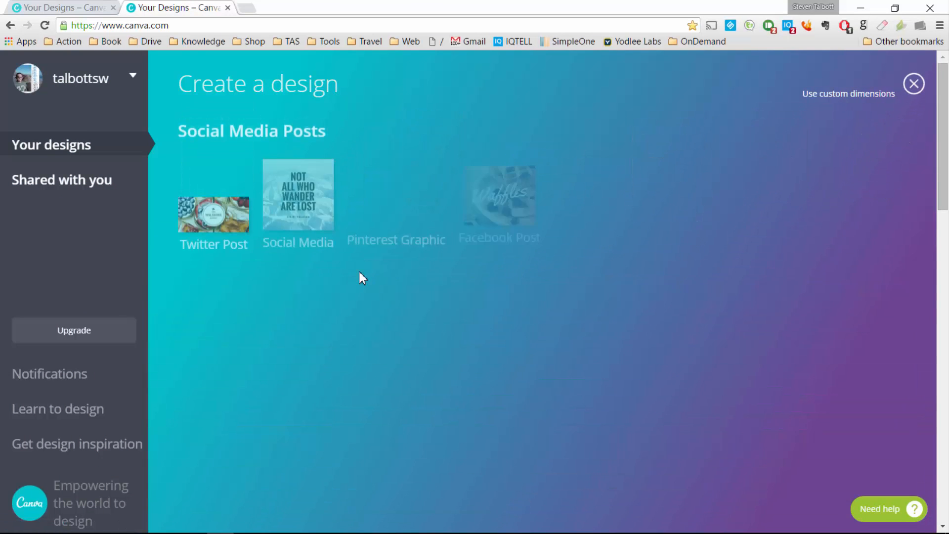
pyautogui.scroll(-5, 346, 385)
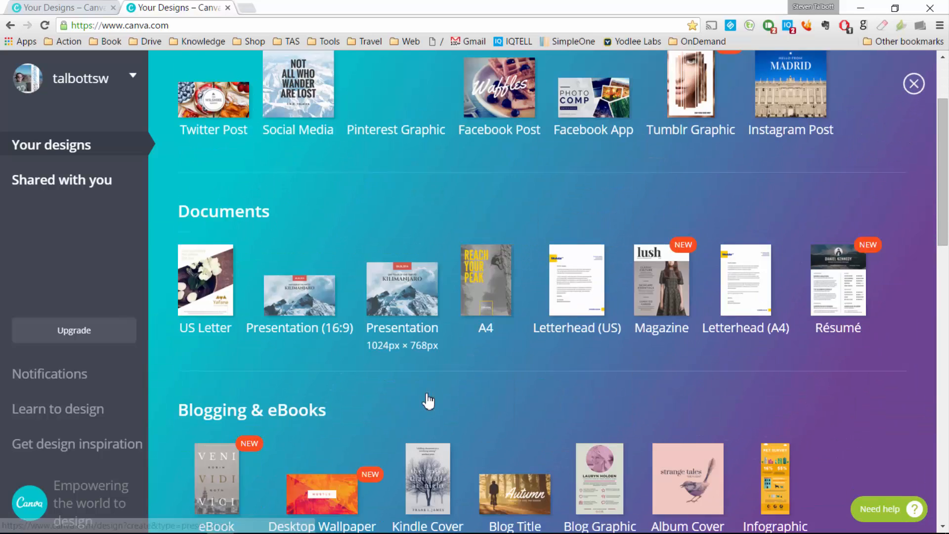
pyautogui.scroll(-6, 433, 396)
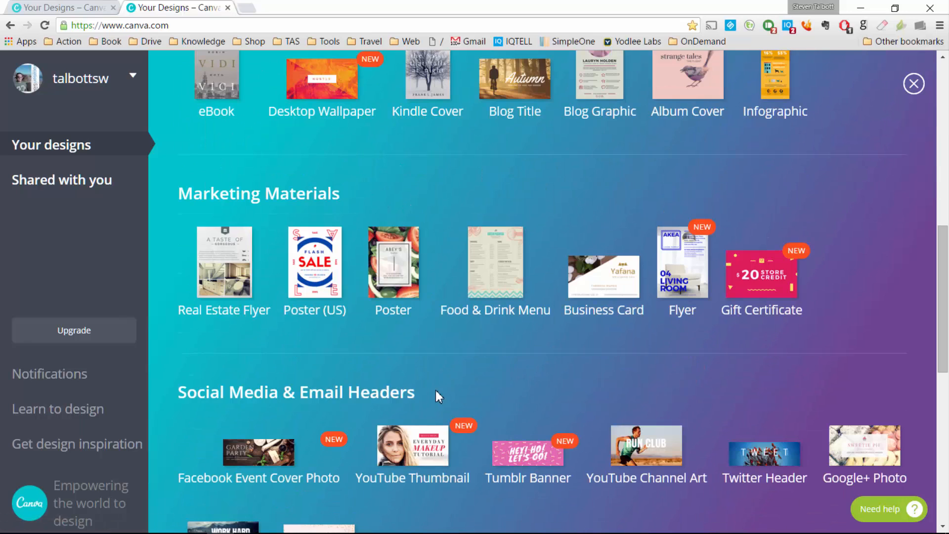
pyautogui.scroll(-2, 436, 393)
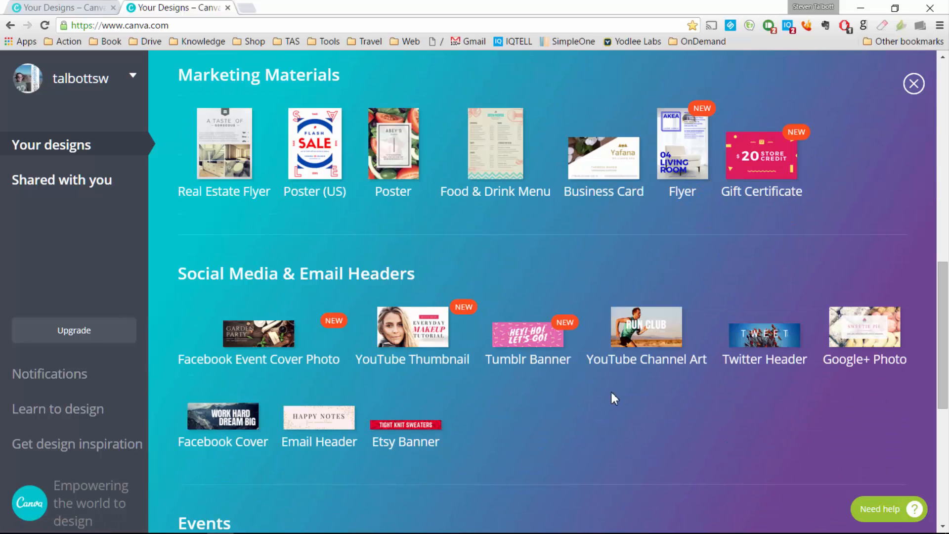
pyautogui.click(870, 337)
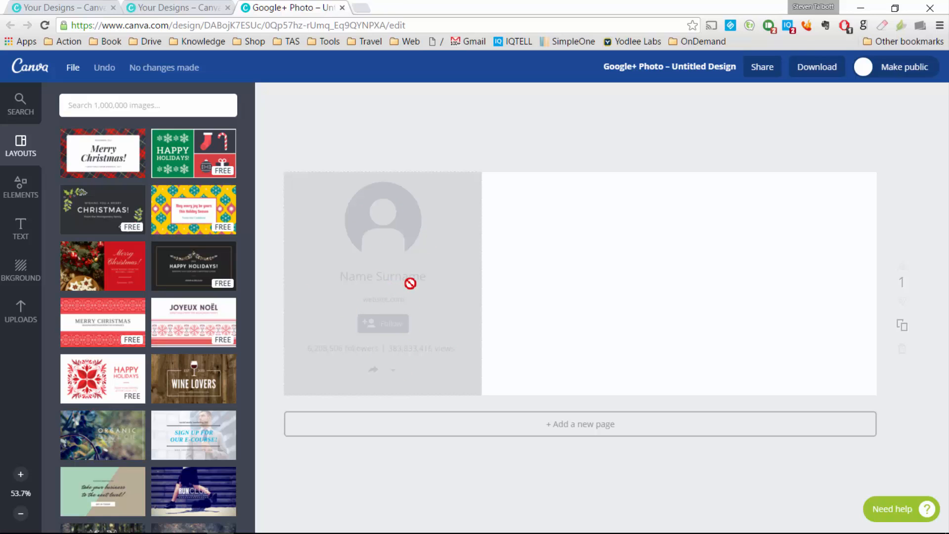
# Step: Try teal striped, green leaf and sky backgrounds, then set the graffiti wall as background
pyautogui.click(30, 270)
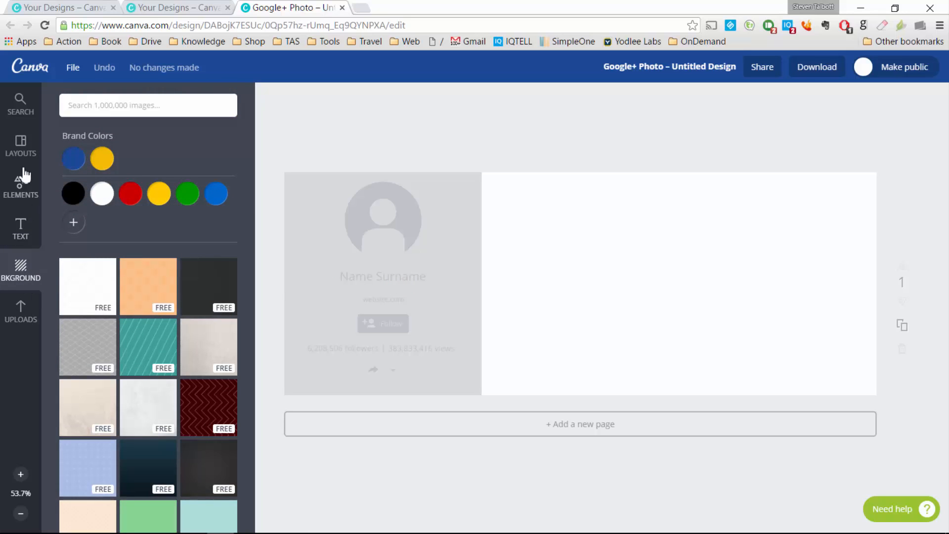
pyautogui.click(124, 340)
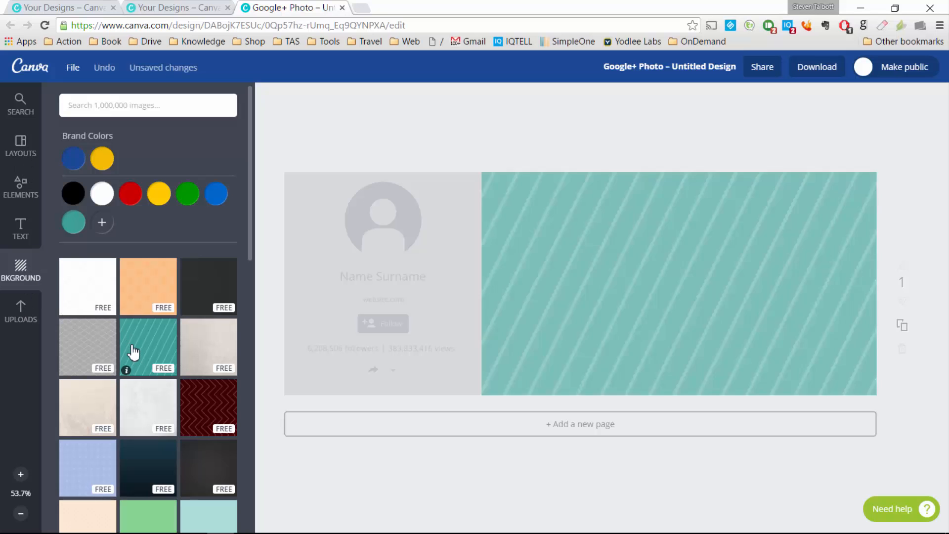
pyautogui.scroll(-7, 138, 346)
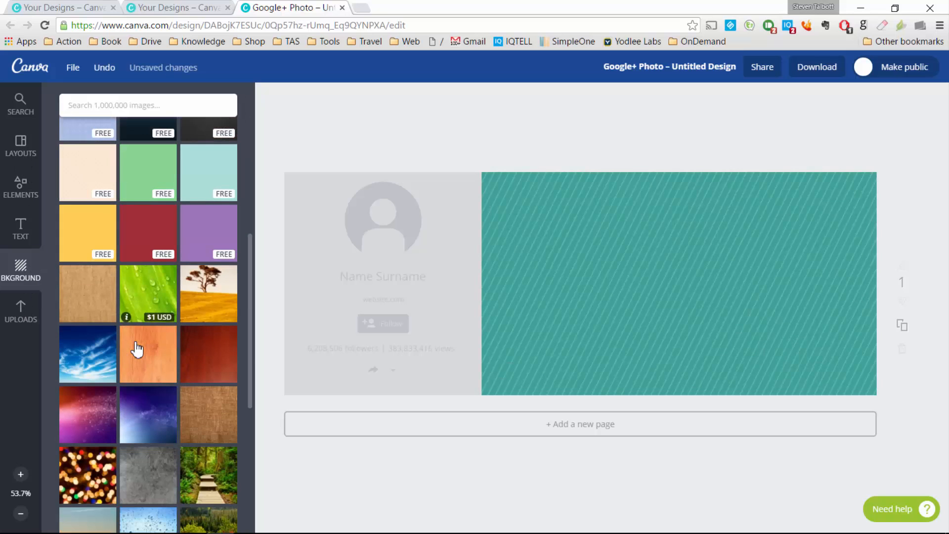
pyautogui.click(149, 303)
pyautogui.click(108, 355)
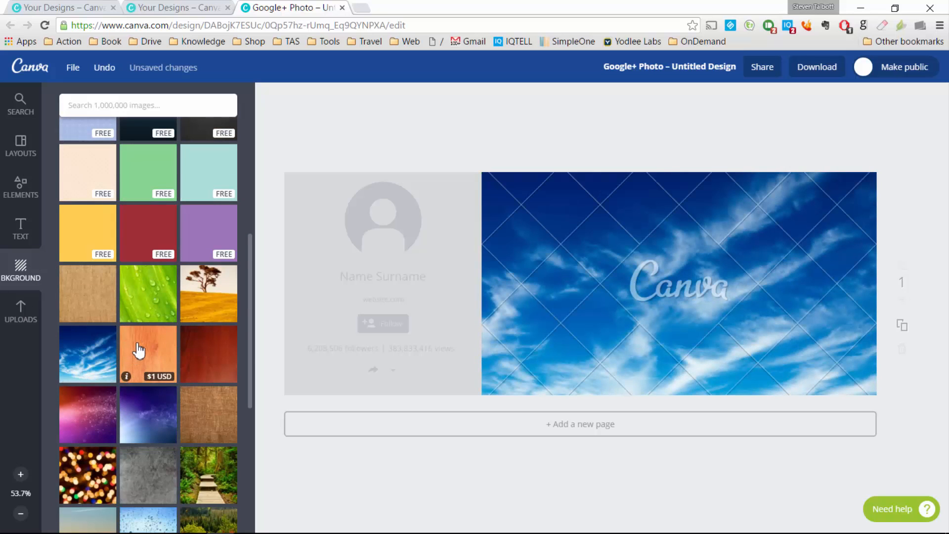
pyautogui.scroll(-5, 135, 349)
pyautogui.click(98, 356)
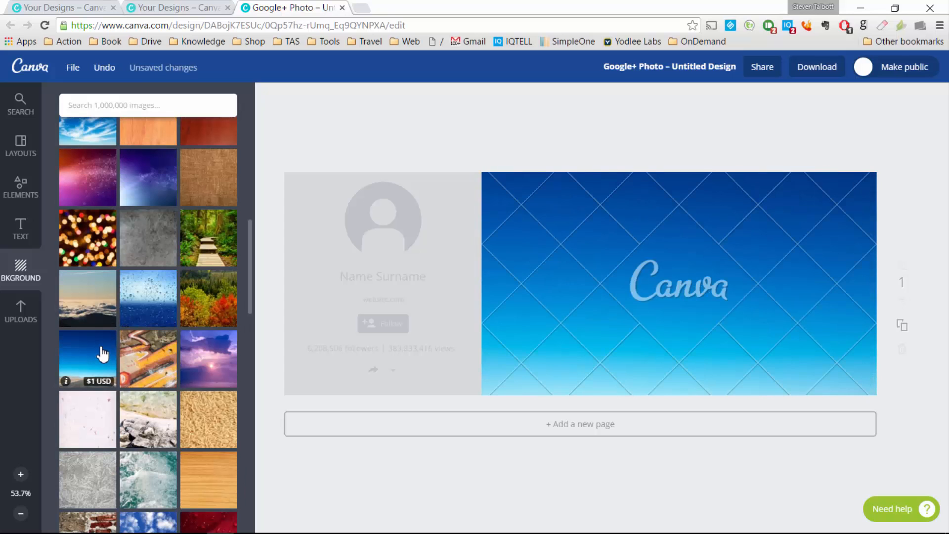
pyautogui.click(158, 359)
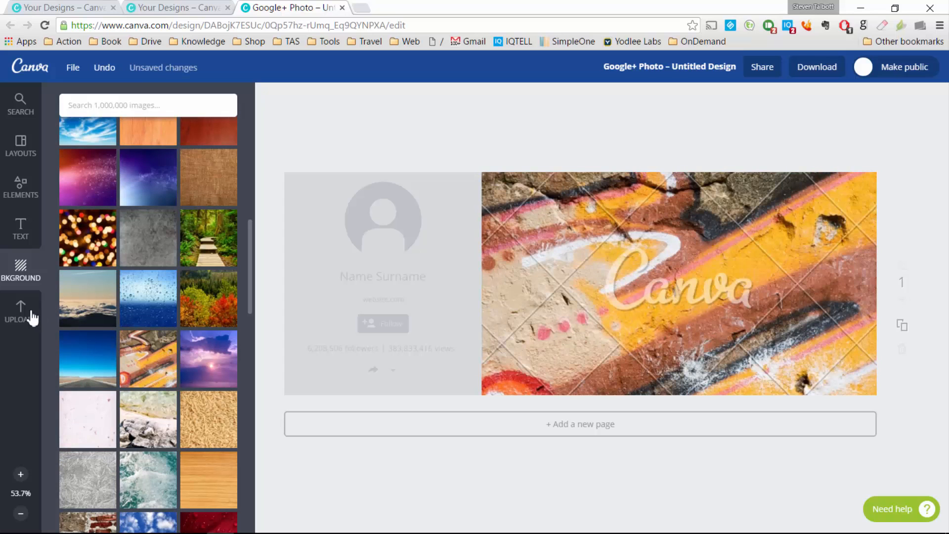
pyautogui.click(27, 315)
pyautogui.scroll(-10, 190, 328)
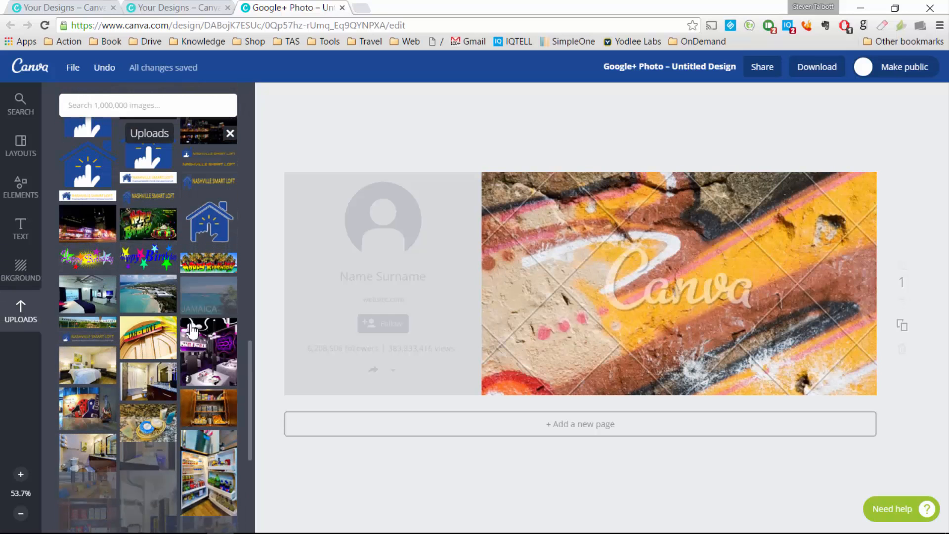
# Step: Add the Nashville night photo, nudge it up-left, then remove it from the design
pyautogui.click(100, 222)
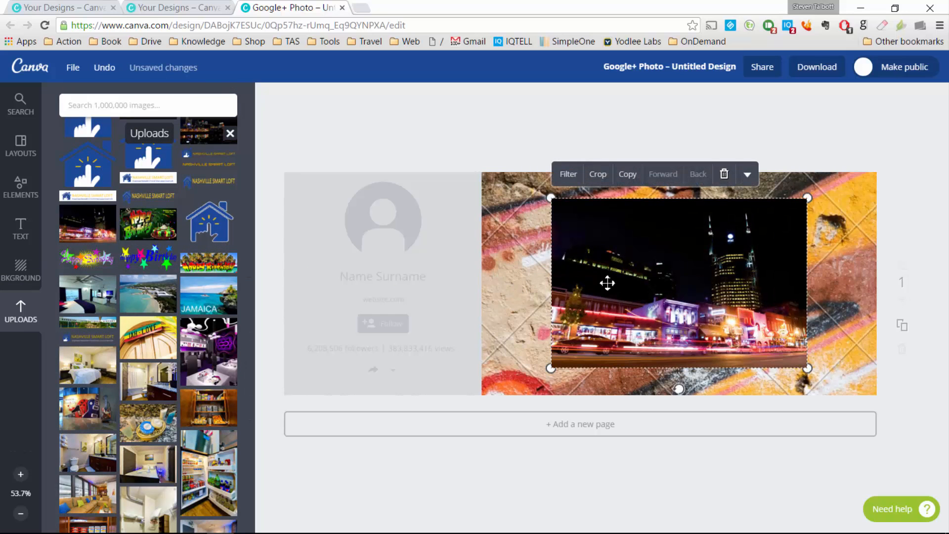
pyautogui.click(724, 174)
pyautogui.click(99, 224)
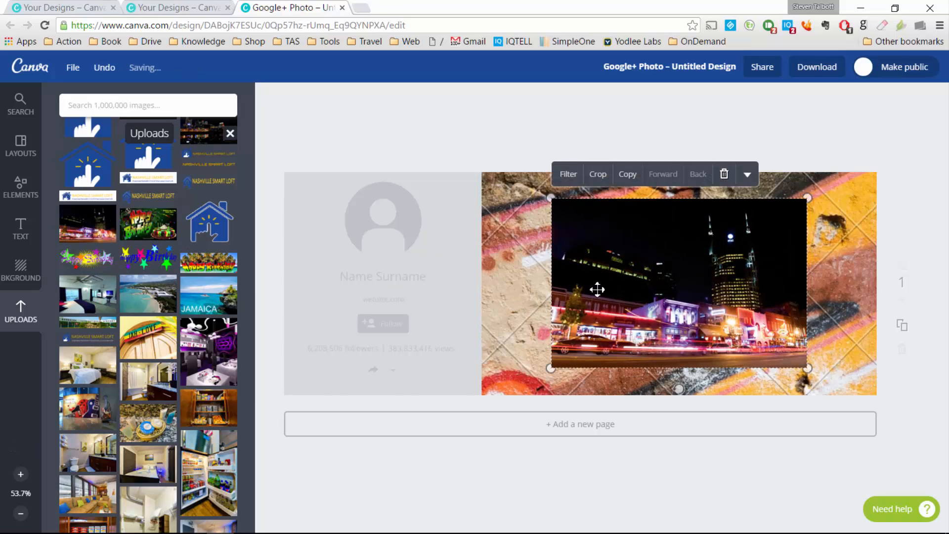
pyautogui.moveTo(649, 271)
pyautogui.mouseDown()
pyautogui.moveTo(618, 259)
pyautogui.moveTo(644, 261)
pyautogui.mouseUp()
pyautogui.click(719, 165)
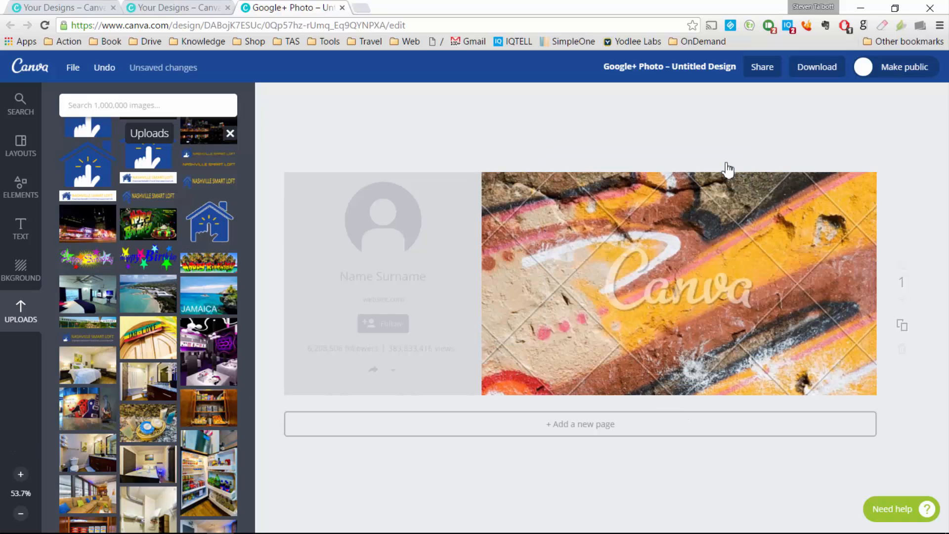
# Step: Delete the graffiti wall background so the cover is blank white
pyautogui.click(567, 234)
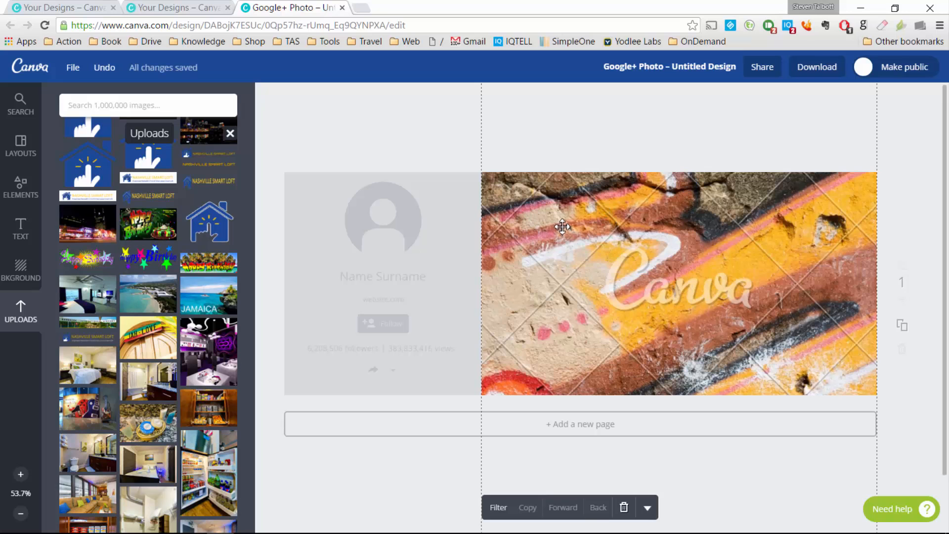
pyautogui.press('Delete')
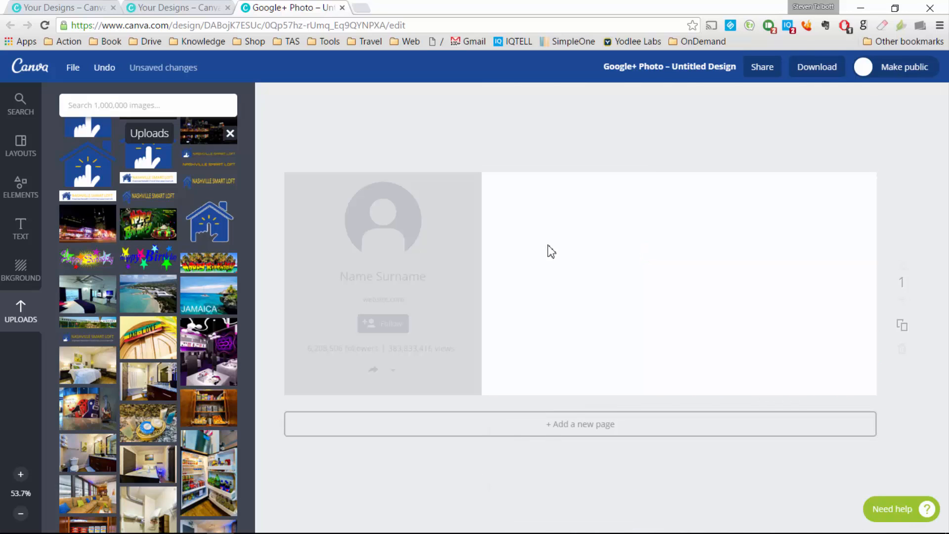
pyautogui.hotkey('ctrl', 'z')
pyautogui.press('Delete')
pyautogui.click(32, 151)
pyautogui.scroll(-10, 133, 246)
pyautogui.scroll(-5, 134, 239)
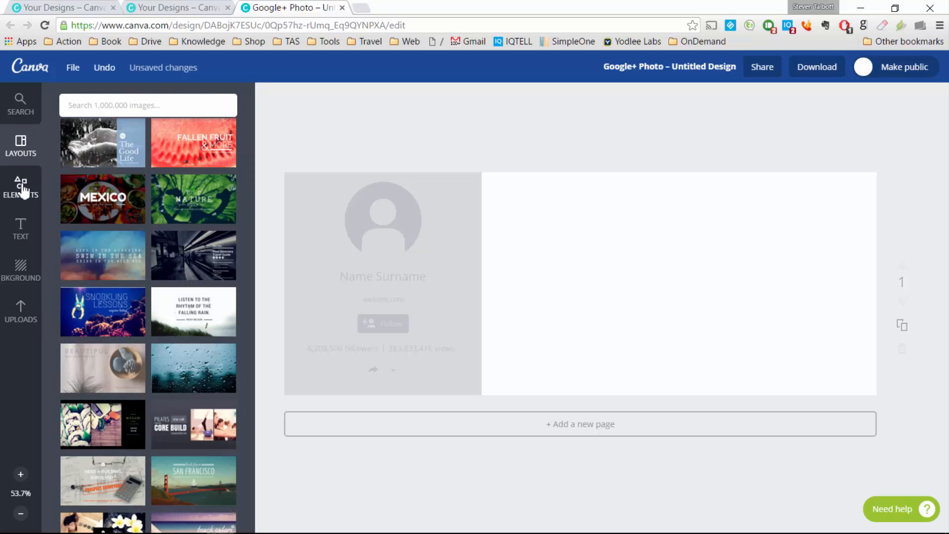
# Step: Drag a photo grid from Elements > Grids over the whole cover
pyautogui.click(23, 190)
pyautogui.click(153, 148)
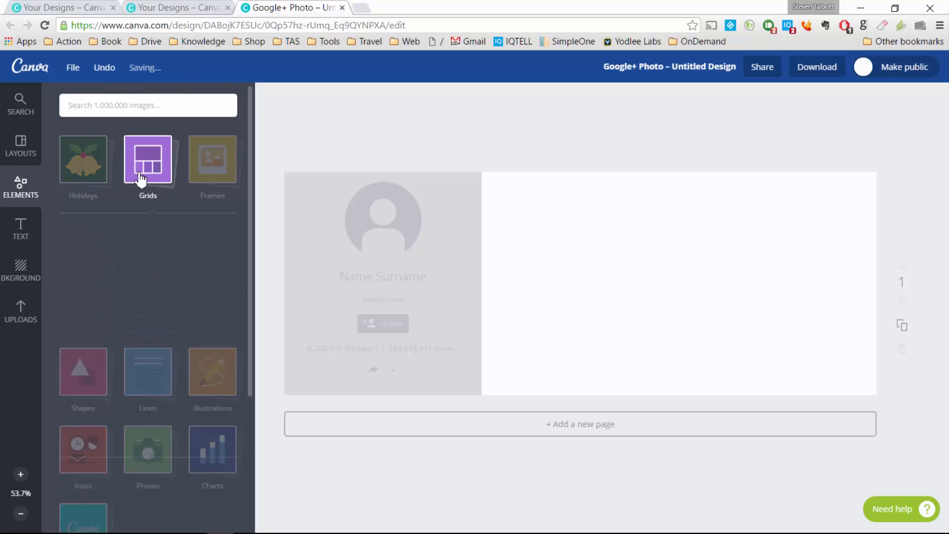
pyautogui.moveTo(92, 270); pyautogui.dragTo(583, 272)
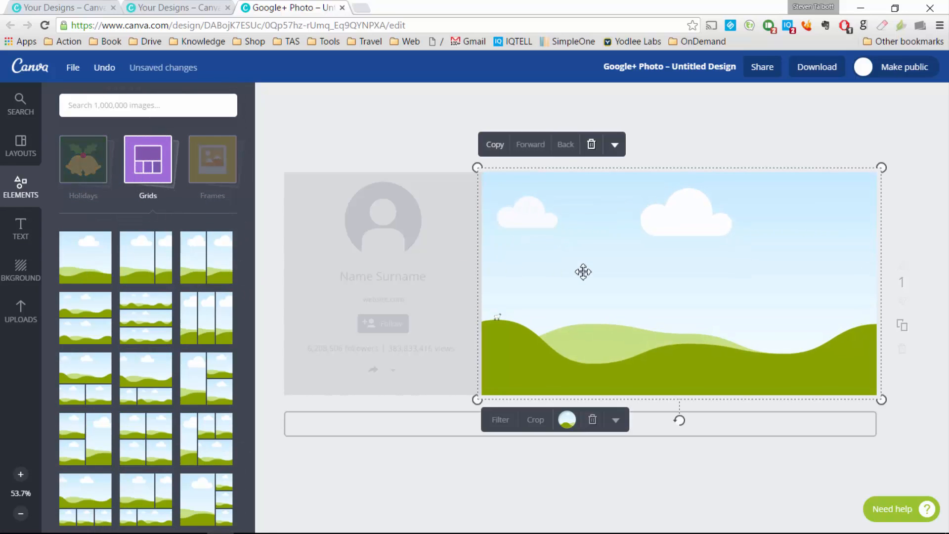
# Step: Try several grid layouts, settling on one wide top cell, two middle, three bottom
pyautogui.click(153, 269)
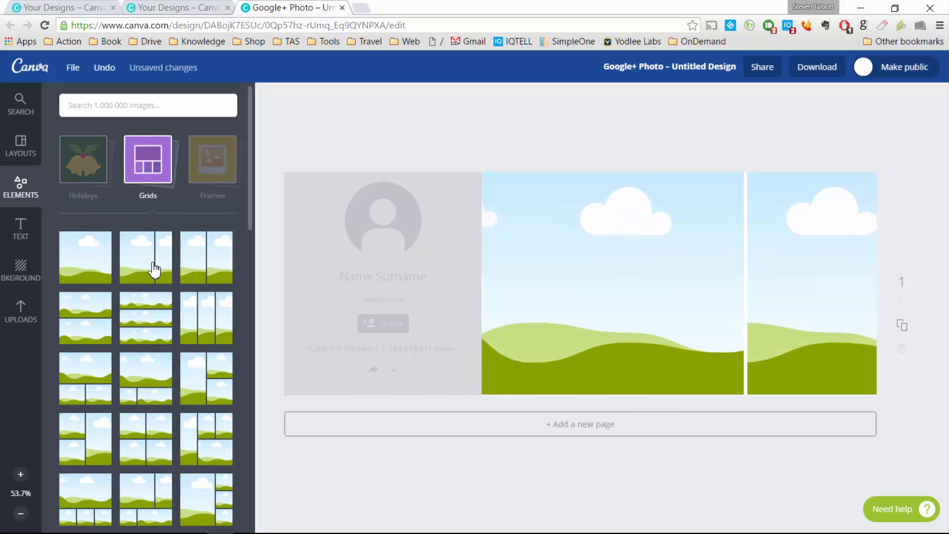
pyautogui.click(218, 268)
pyautogui.click(214, 378)
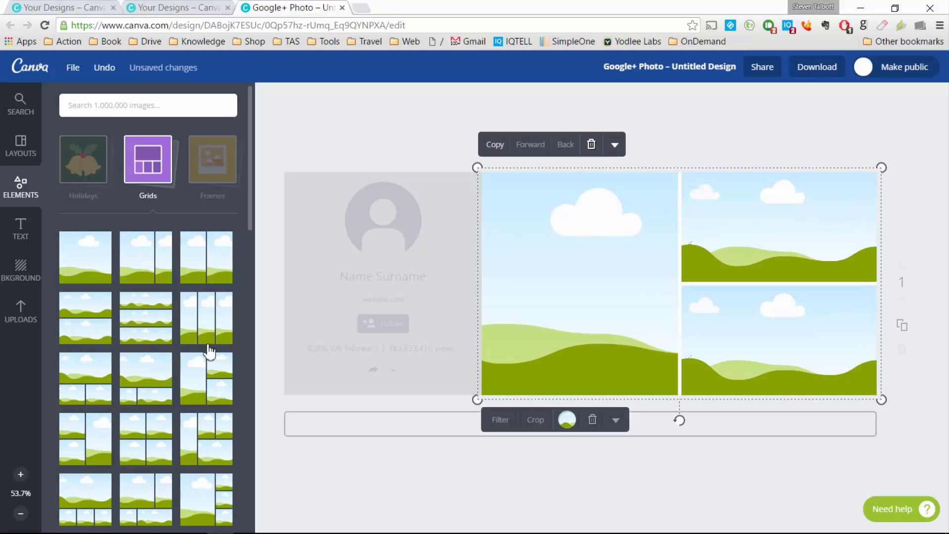
pyautogui.scroll(-3, 201, 376)
pyautogui.click(174, 400)
pyautogui.click(158, 445)
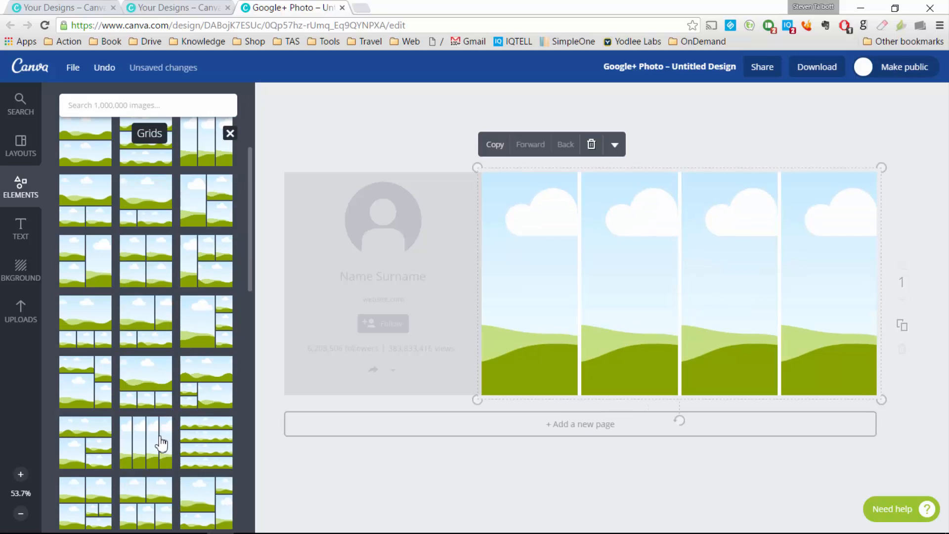
pyautogui.scroll(-2, 157, 435)
pyautogui.click(151, 388)
pyautogui.click(140, 390)
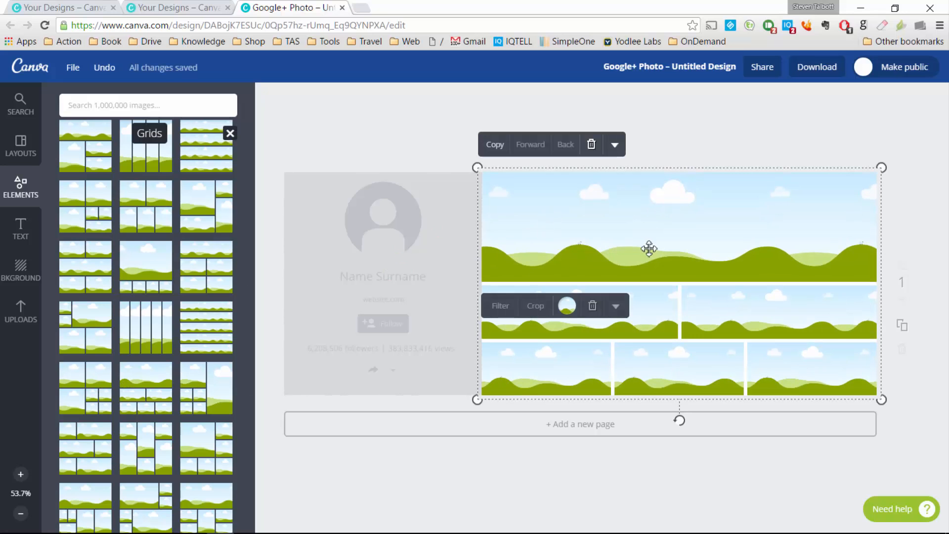
pyautogui.scroll(-5, 144, 306)
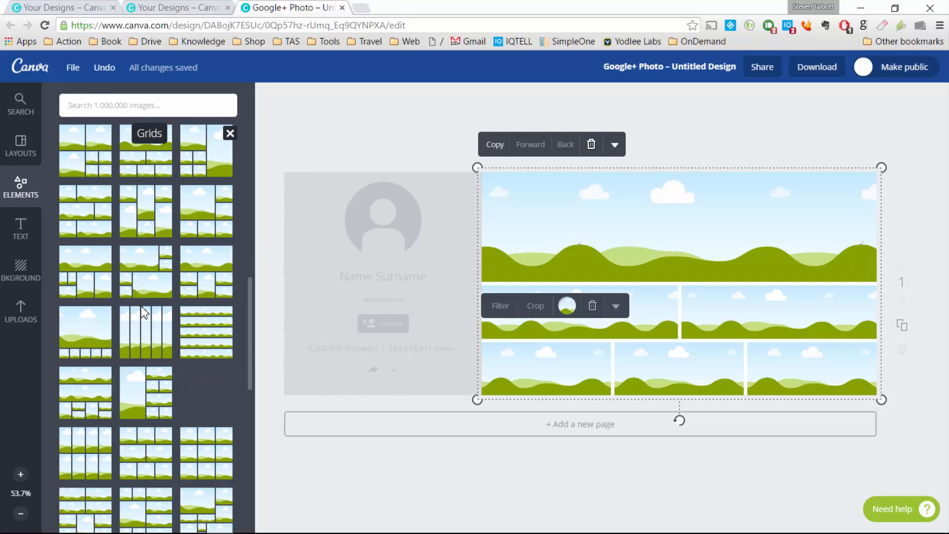
pyautogui.scroll(-2, 143, 312)
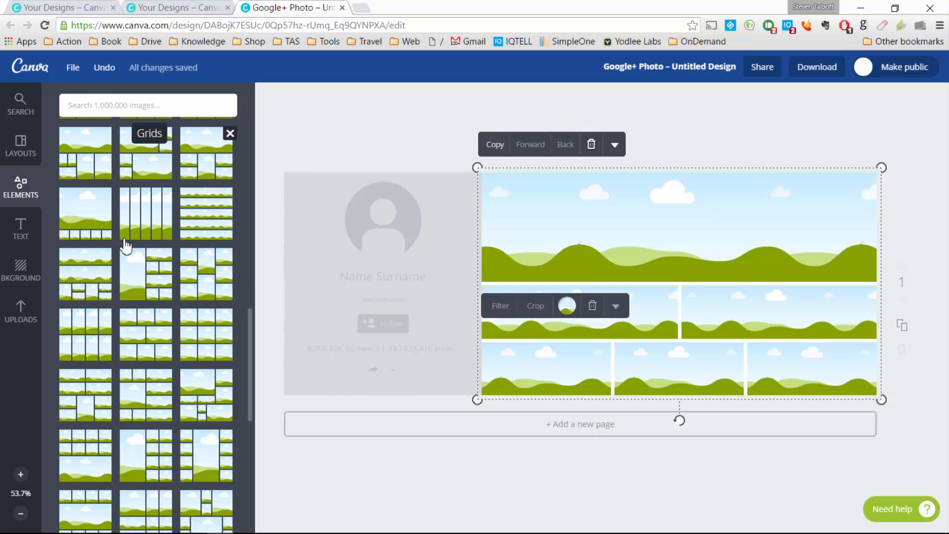
pyautogui.scroll(10, 129, 307)
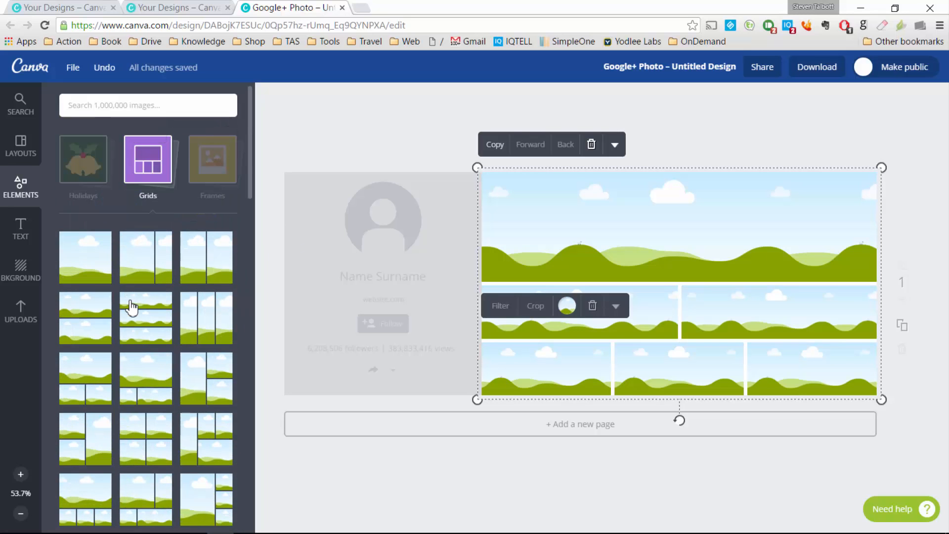
# Step: Switch to the one-over-two grid and drop the night-street photo into the top cell
pyautogui.click(102, 373)
pyautogui.click(23, 311)
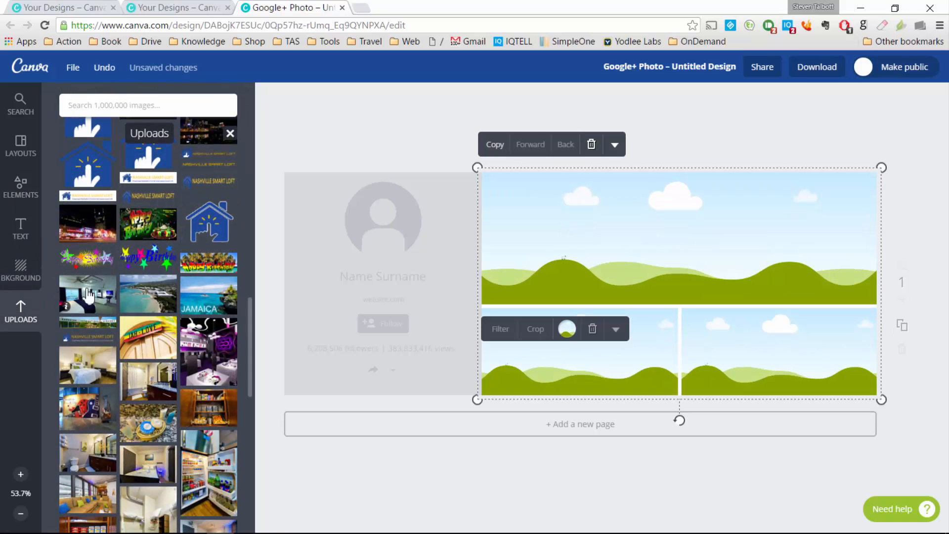
pyautogui.moveTo(104, 234); pyautogui.dragTo(103, 232)
pyautogui.click(103, 233)
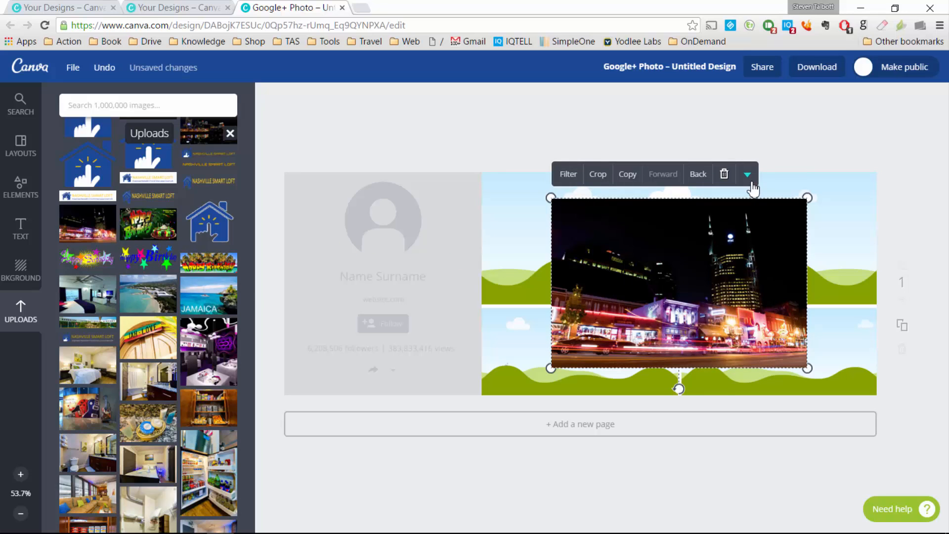
pyautogui.click(724, 174)
pyautogui.moveTo(104, 220); pyautogui.dragTo(622, 225)
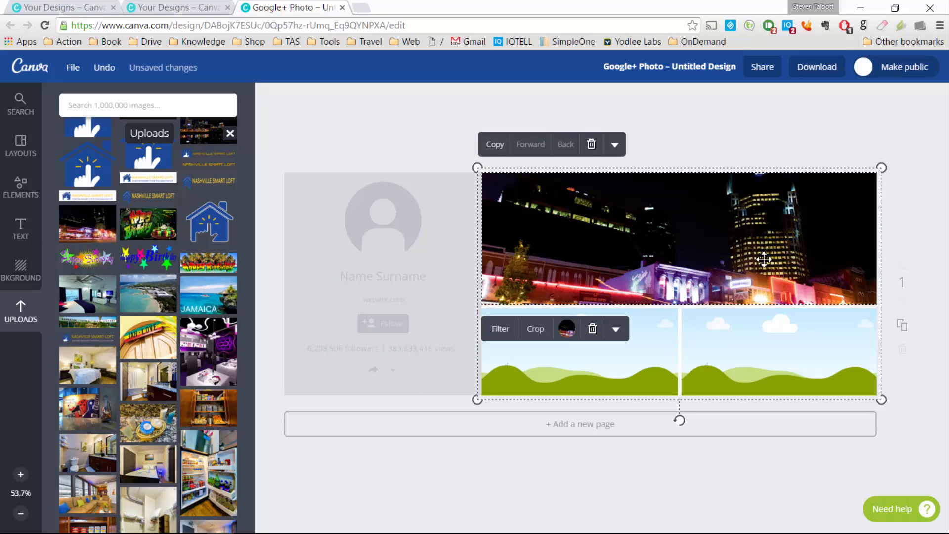
# Step: Reframe the night-street photo vertically within the top cell
pyautogui.doubleClick(696, 231)
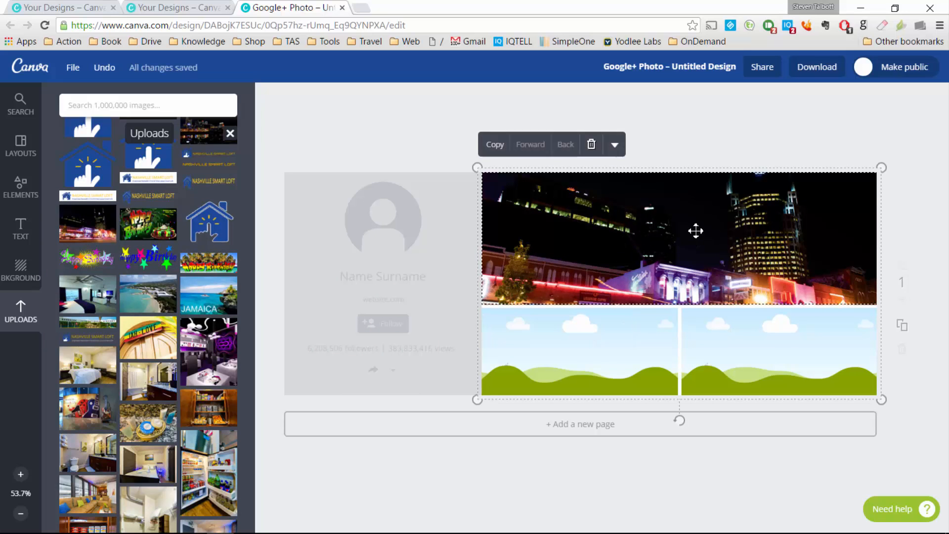
pyautogui.moveTo(725, 255); pyautogui.dragTo(732, 220)
pyautogui.click(499, 372)
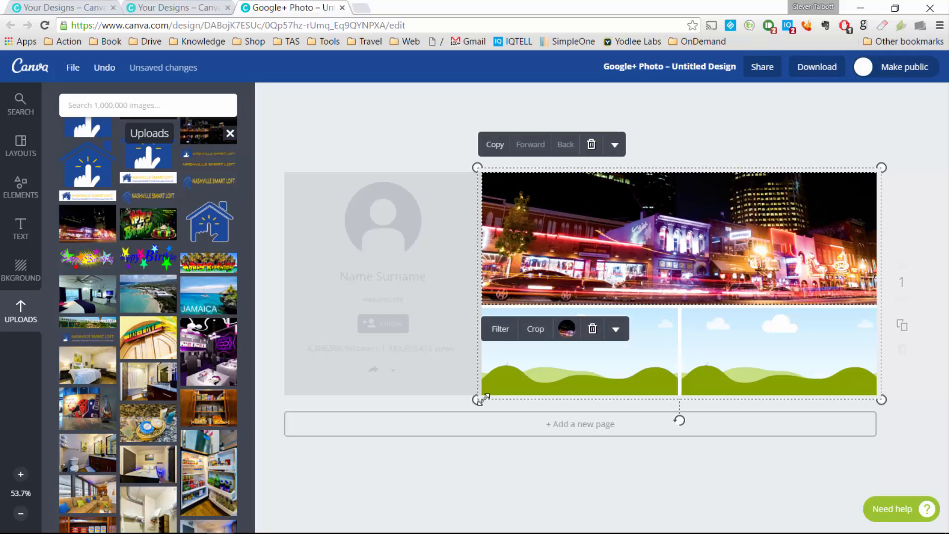
pyautogui.doubleClick(724, 255)
pyautogui.moveTo(627, 296); pyautogui.dragTo(622, 322)
pyautogui.click(499, 396)
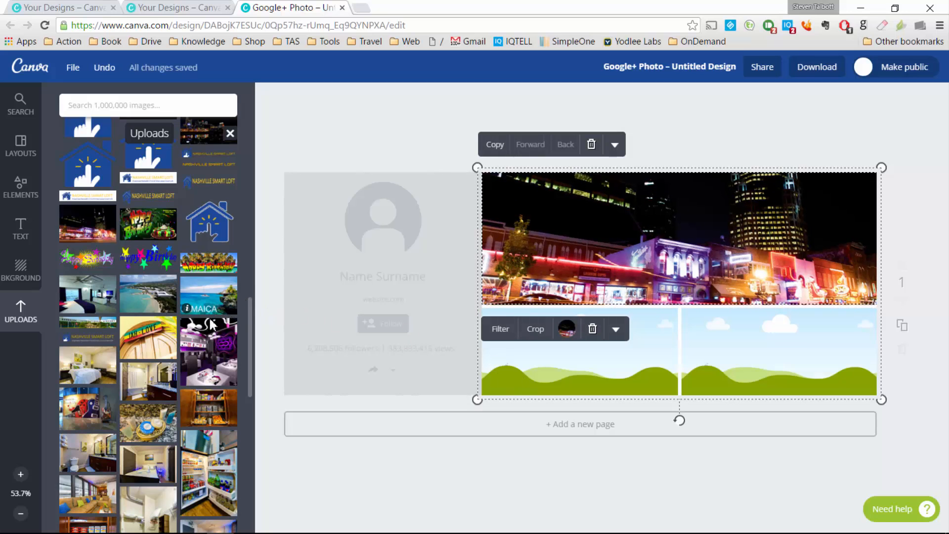
# Step: Place the Nashville night skyline photo in the lower-left cell
pyautogui.scroll(3, 201, 335)
pyautogui.moveTo(214, 250); pyautogui.dragTo(565, 329)
pyautogui.scroll(-5, 183, 309)
pyautogui.scroll(-3, 183, 309)
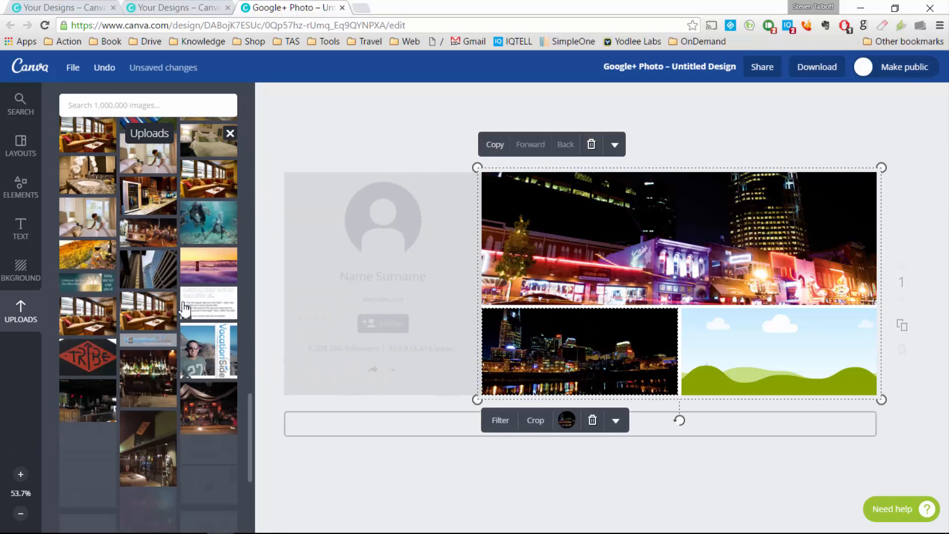
pyautogui.scroll(-3, 183, 309)
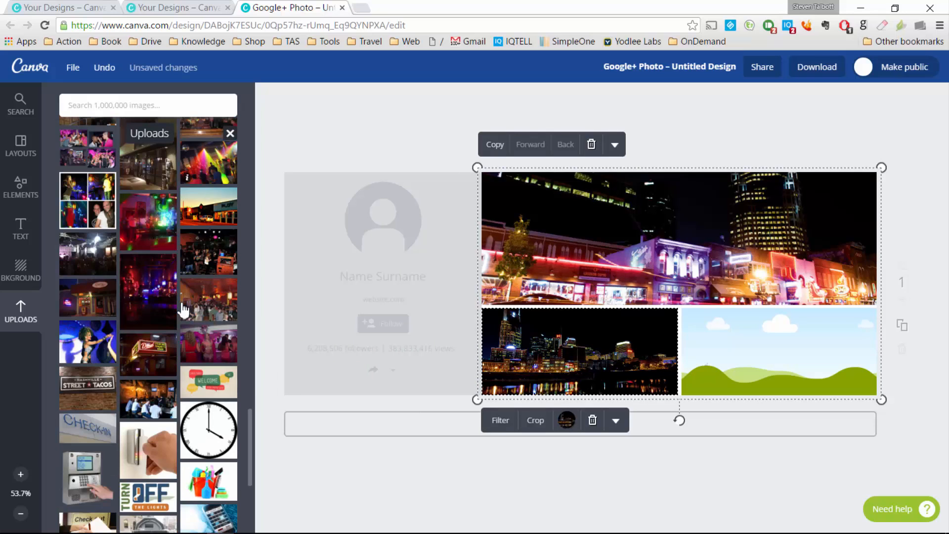
pyautogui.scroll(-6, 183, 309)
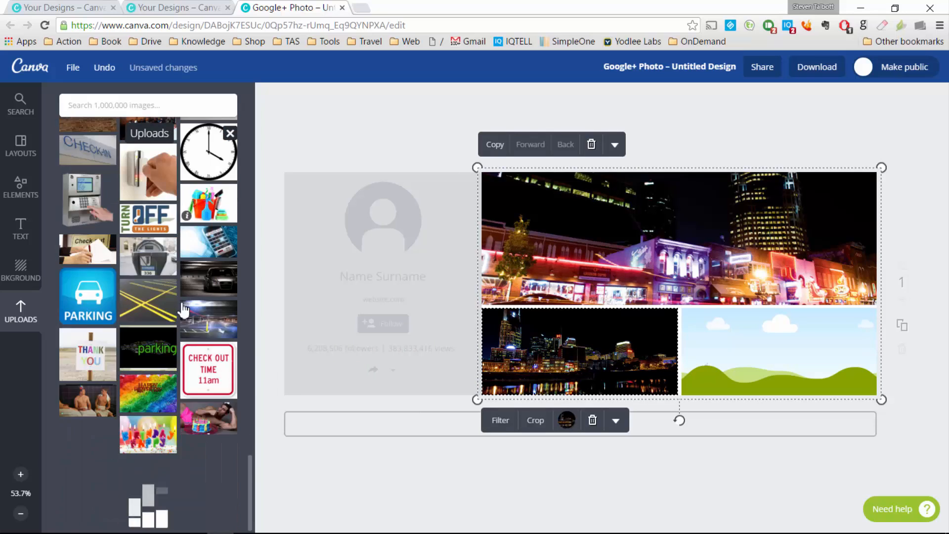
pyautogui.scroll(-10, 183, 309)
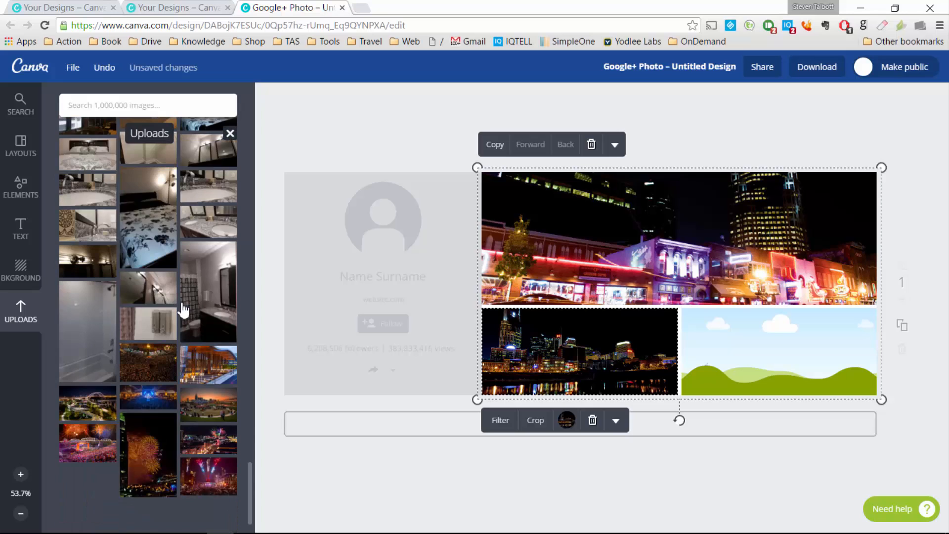
pyautogui.scroll(-2, 183, 307)
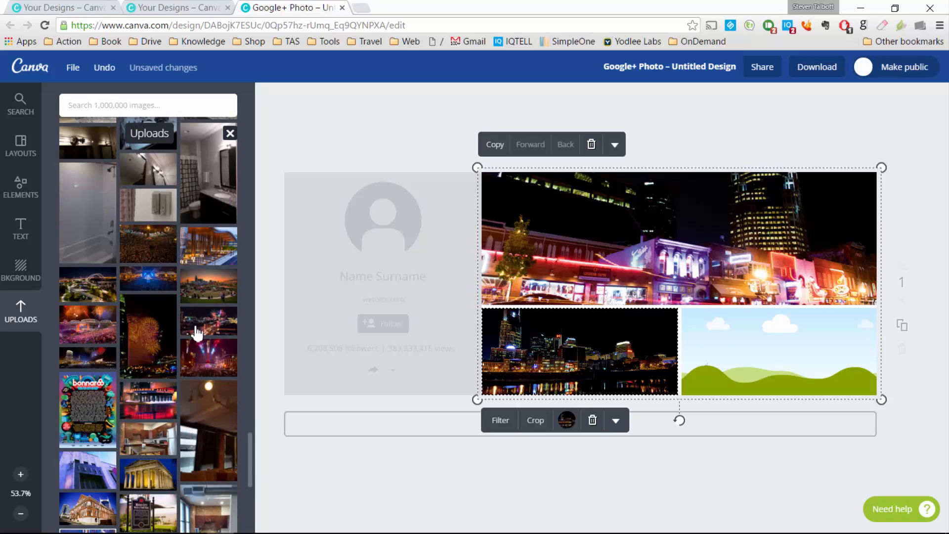
# Step: Try the fireworks photos in the grid cells, removing a stray copy
pyautogui.click(205, 360)
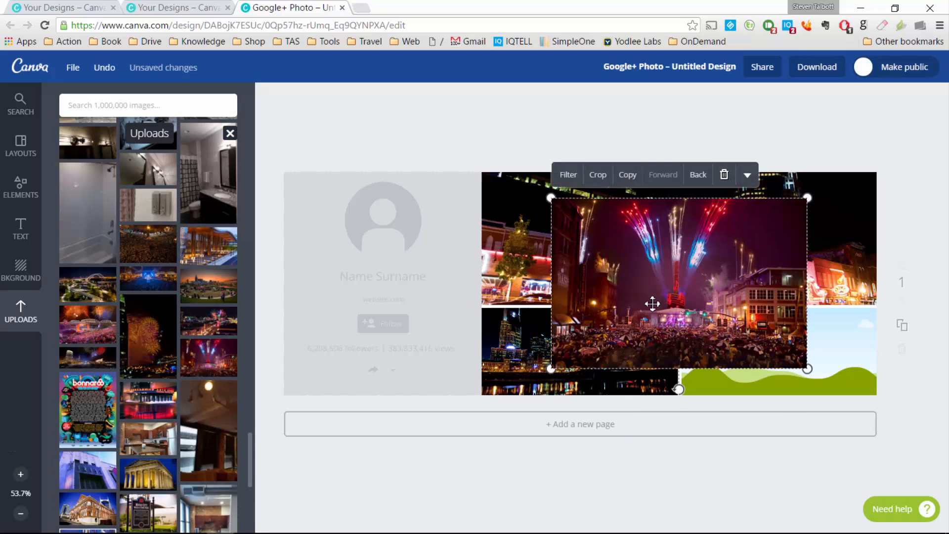
pyautogui.click(723, 175)
pyautogui.moveTo(84, 324); pyautogui.dragTo(527, 336)
pyautogui.moveTo(215, 329); pyautogui.dragTo(668, 262)
pyautogui.doubleClick(650, 259)
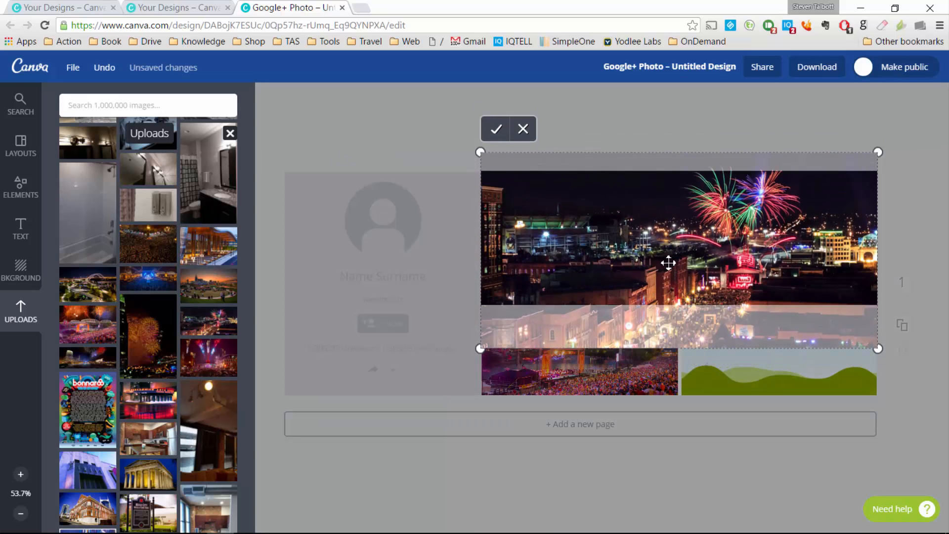
pyautogui.click(490, 139)
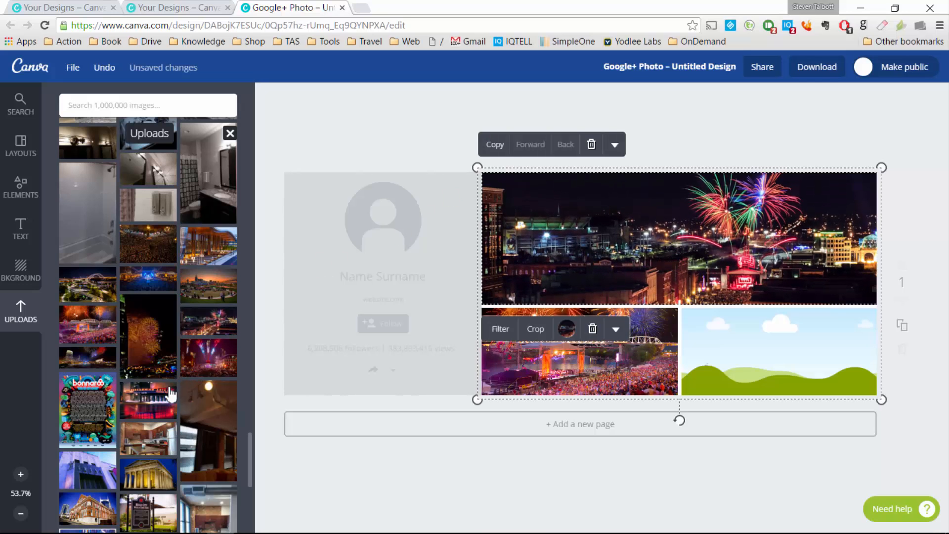
pyautogui.moveTo(101, 360); pyautogui.dragTo(730, 360)
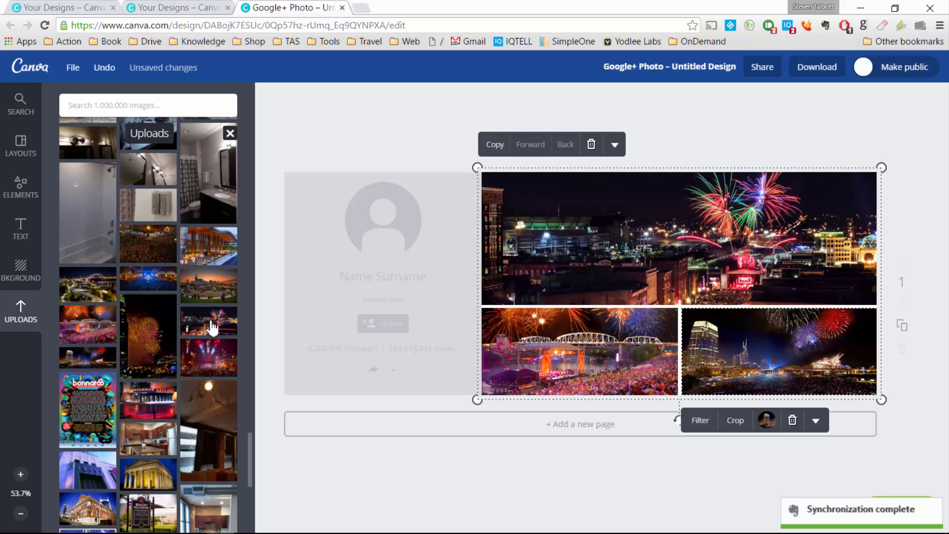
# Step: Place Performing Arts Center bottom-left, Parthenon bottom-right and the Ryman building on top
pyautogui.moveTo(158, 402); pyautogui.dragTo(540, 310)
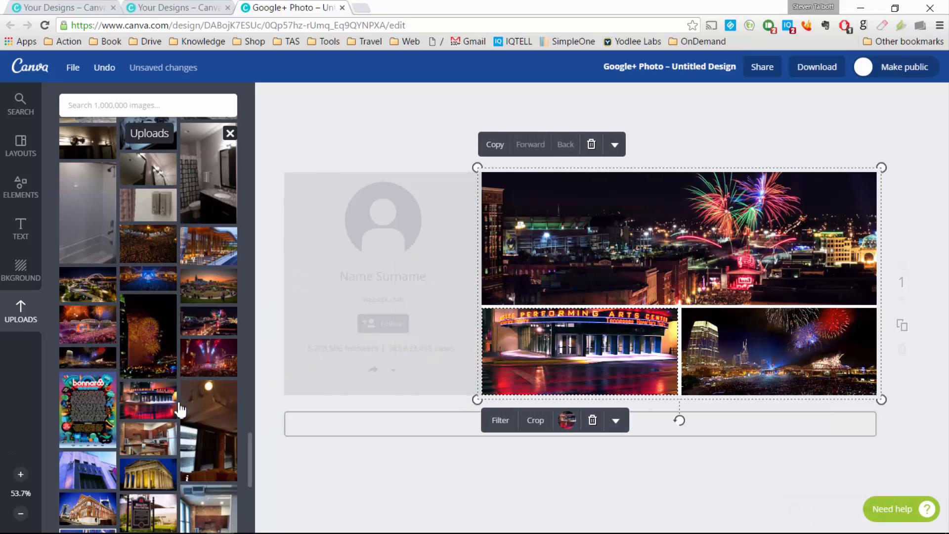
pyautogui.moveTo(149, 472); pyautogui.dragTo(697, 346)
pyautogui.moveTo(89, 470); pyautogui.dragTo(582, 291)
pyautogui.moveTo(88, 509); pyautogui.dragTo(529, 292)
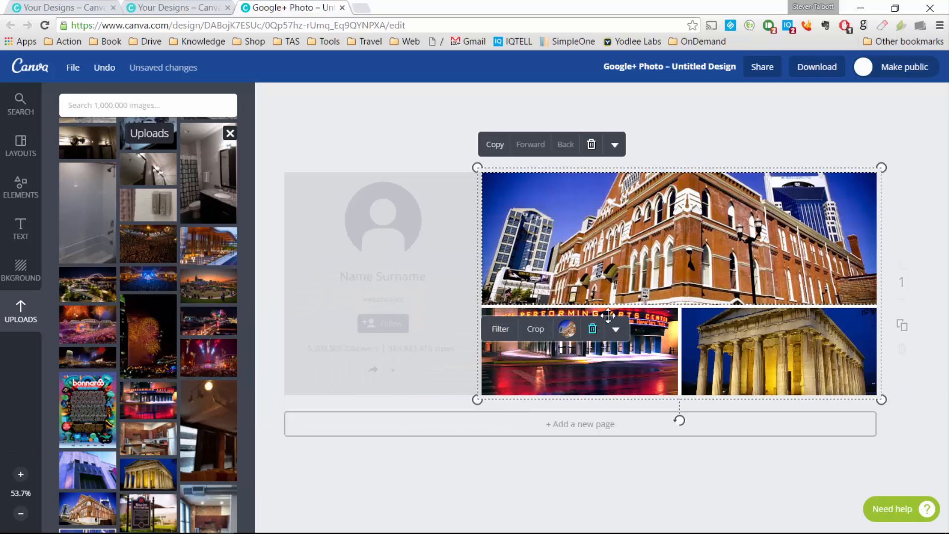
pyautogui.click(745, 141)
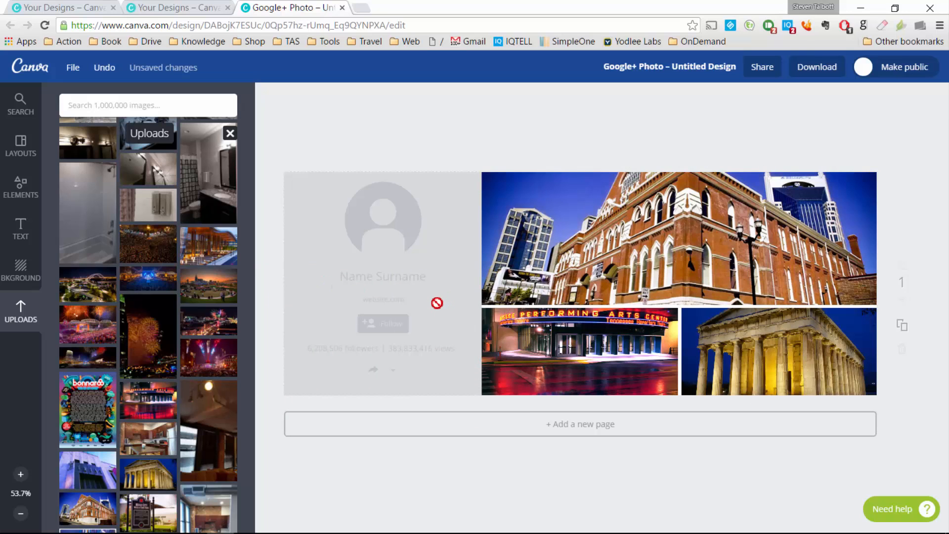
pyautogui.scroll(-1, 149, 452)
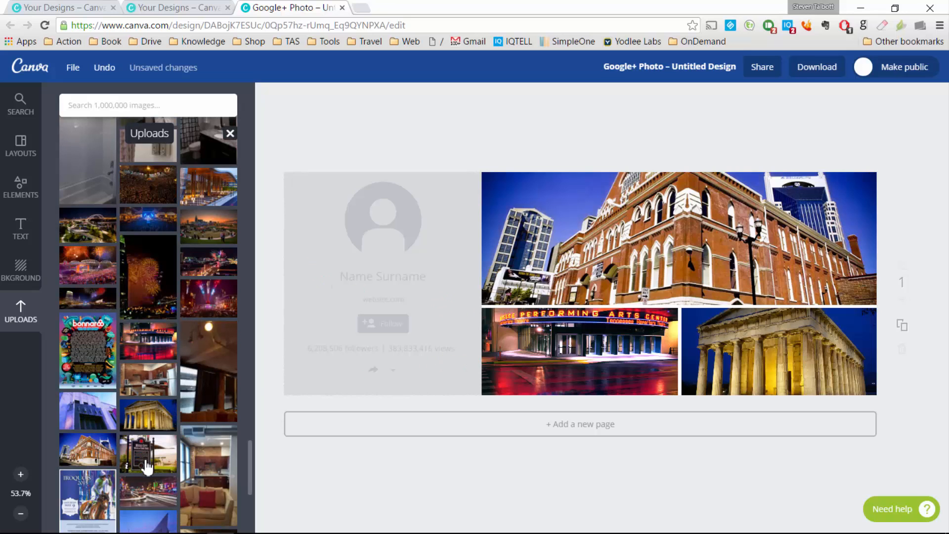
pyautogui.moveTo(148, 492); pyautogui.dragTo(165, 423)
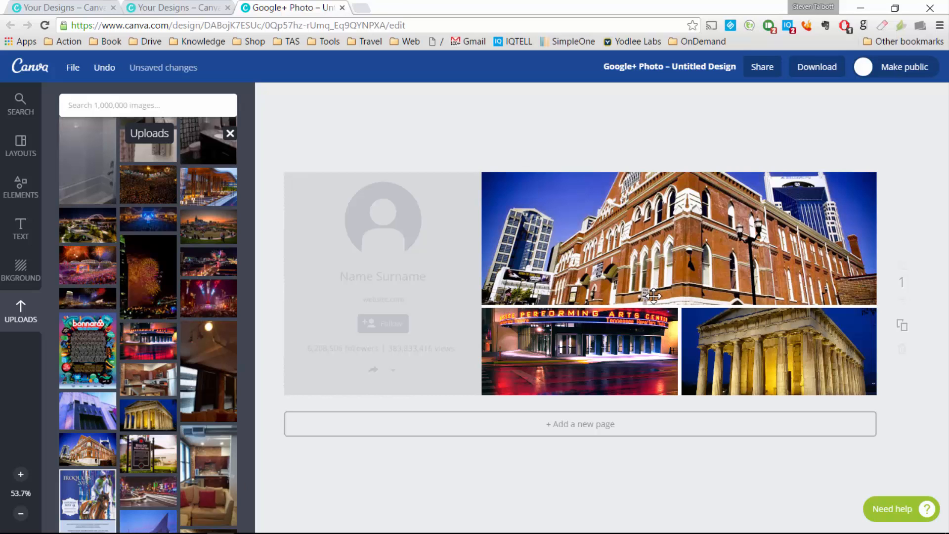
# Step: Add the EXHIBITION ON NOW text template and adjust its size and position
pyautogui.click(22, 230)
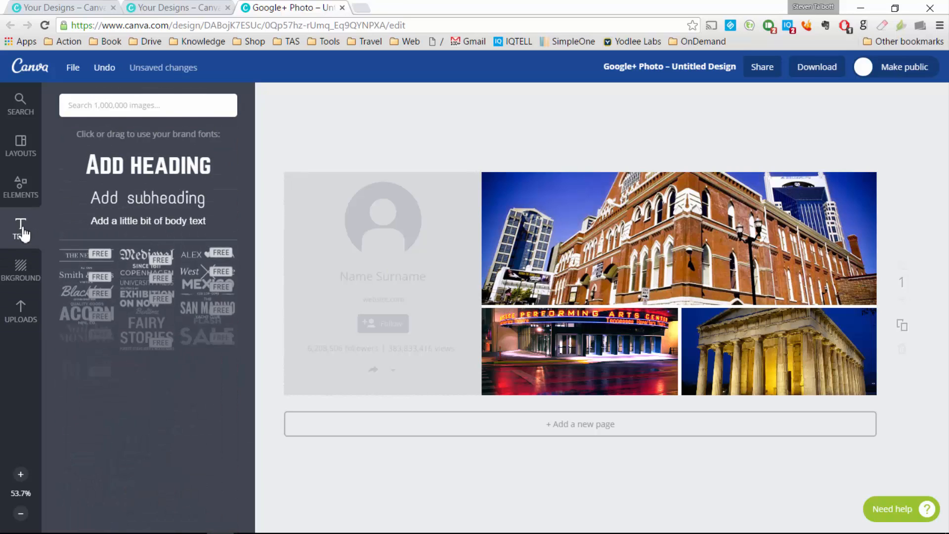
pyautogui.scroll(-15, 158, 341)
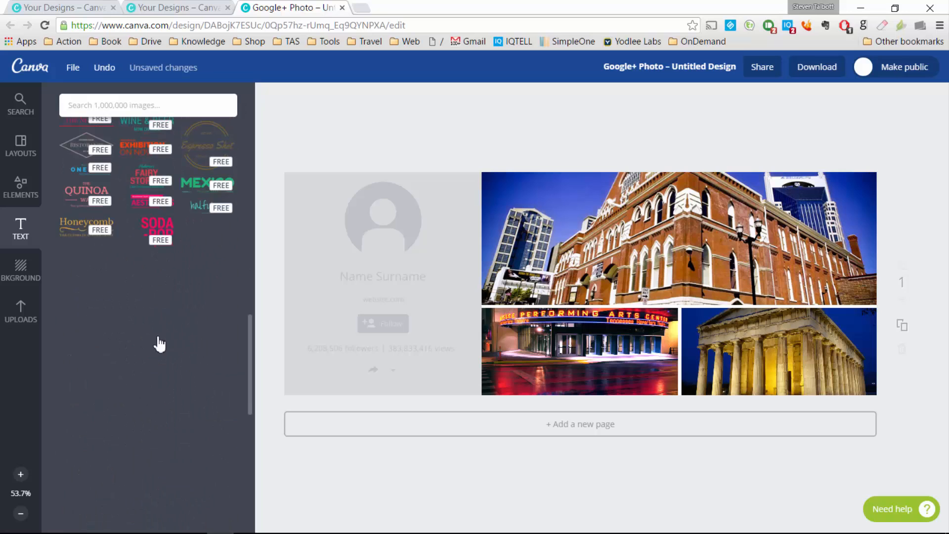
pyautogui.click(125, 213)
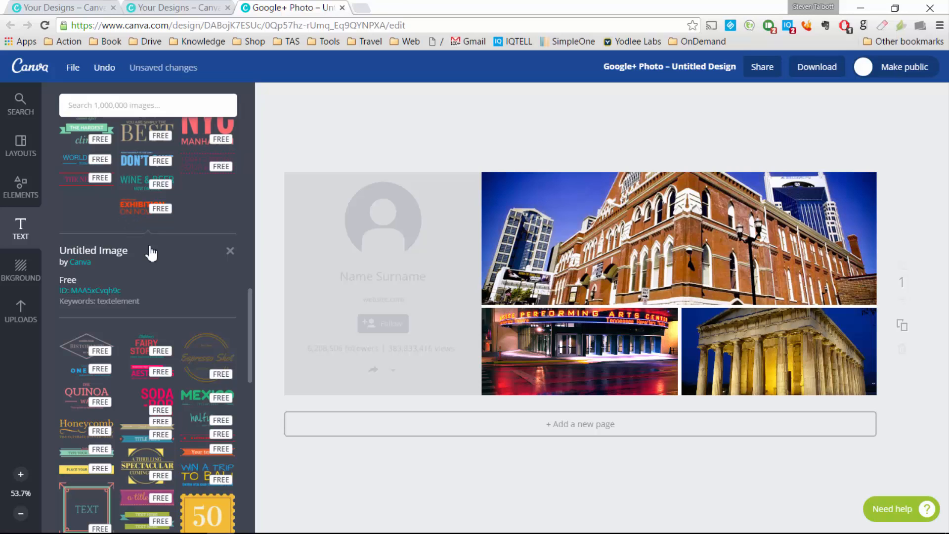
pyautogui.scroll(3, 167, 350)
pyautogui.scroll(-1, 165, 345)
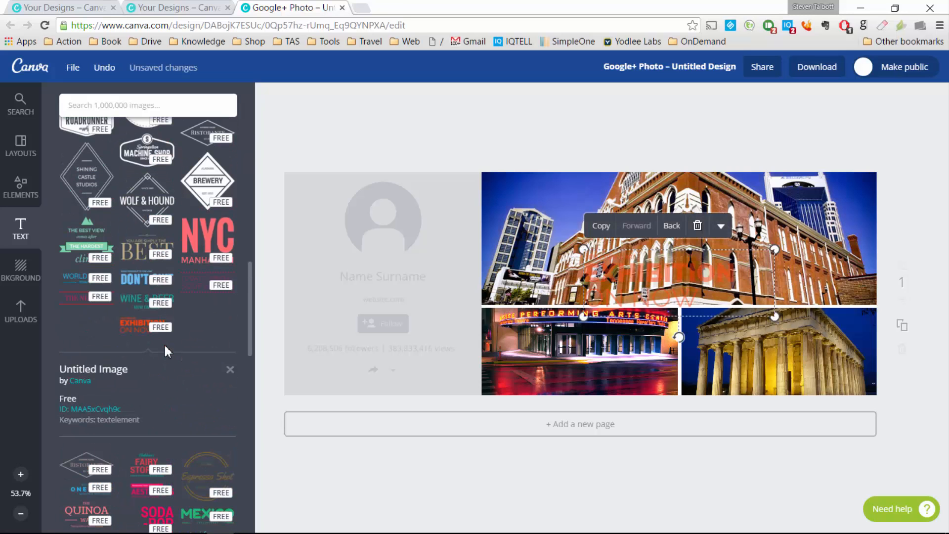
pyautogui.moveTo(672, 274)
pyautogui.mouseDown()
pyautogui.moveTo(692, 272)
pyautogui.moveTo(684, 261)
pyautogui.mouseUp()
pyautogui.moveTo(787, 305); pyautogui.dragTo(752, 335)
pyautogui.moveTo(649, 259); pyautogui.dragTo(626, 336)
# Step: Give the top photo the black-and-white Street filter after trying Drama and Epic
pyautogui.click(674, 206)
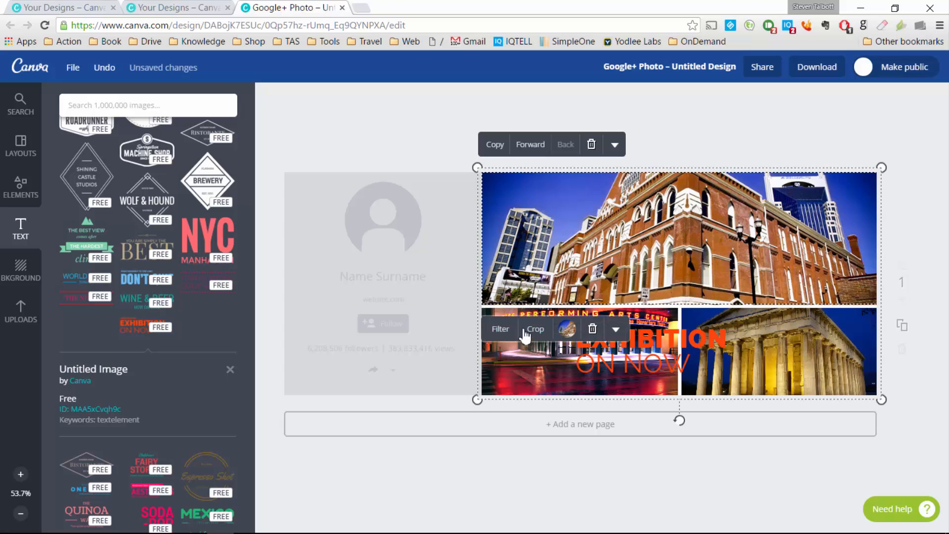
pyautogui.click(504, 330)
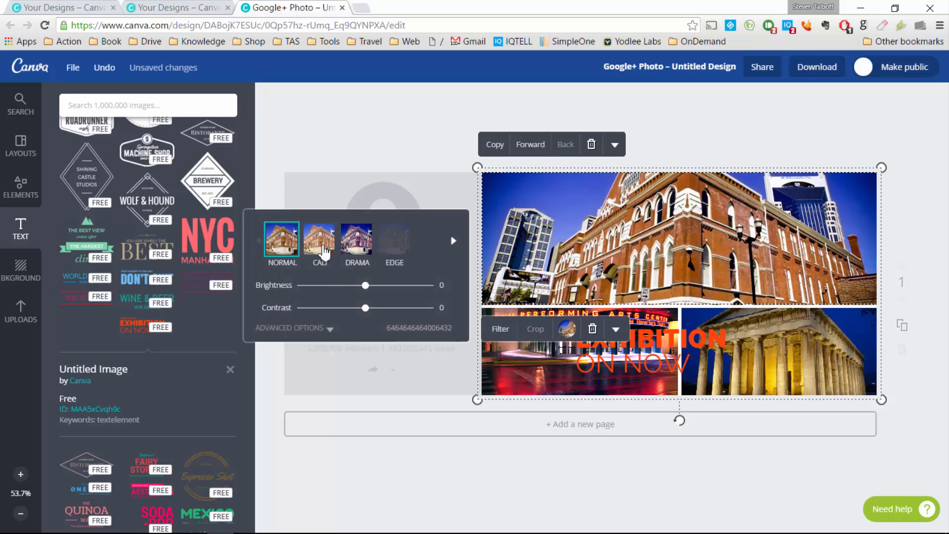
pyautogui.click(356, 250)
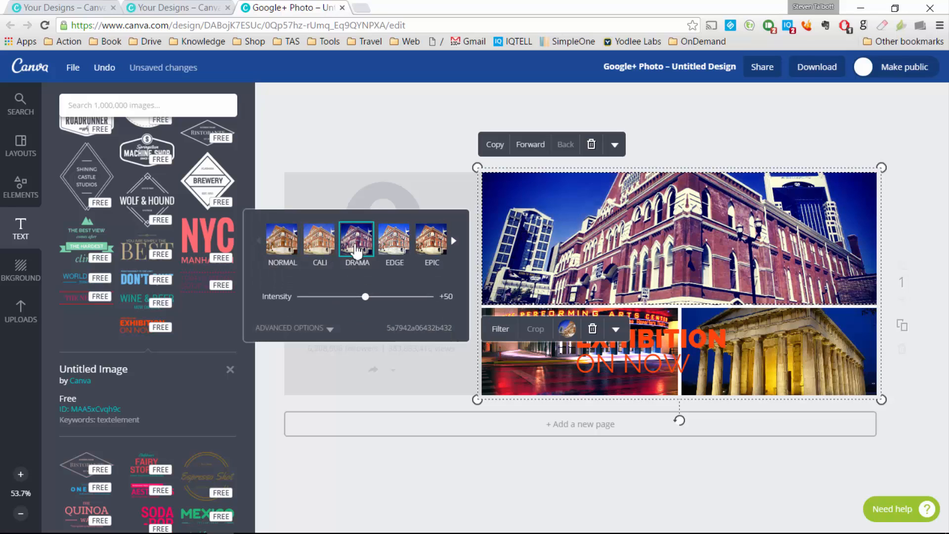
pyautogui.click(455, 242)
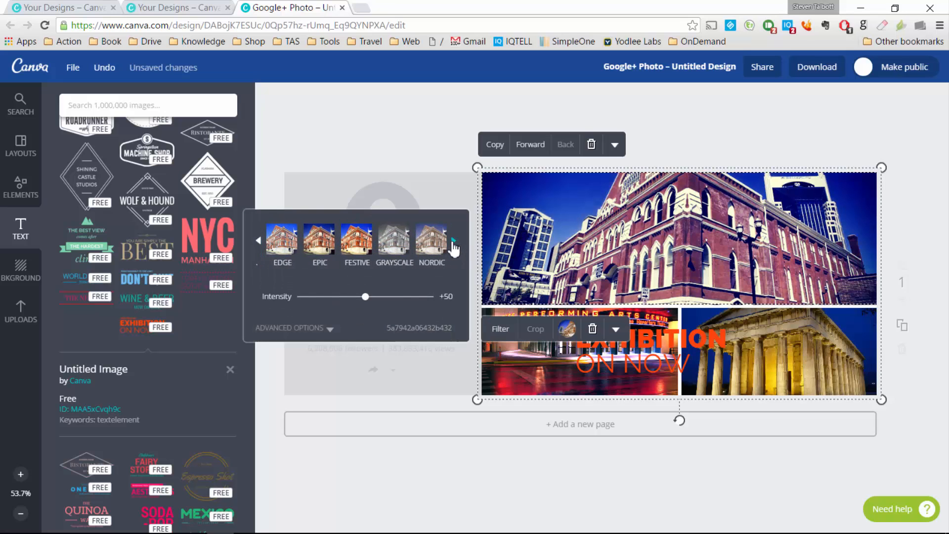
pyautogui.click(329, 243)
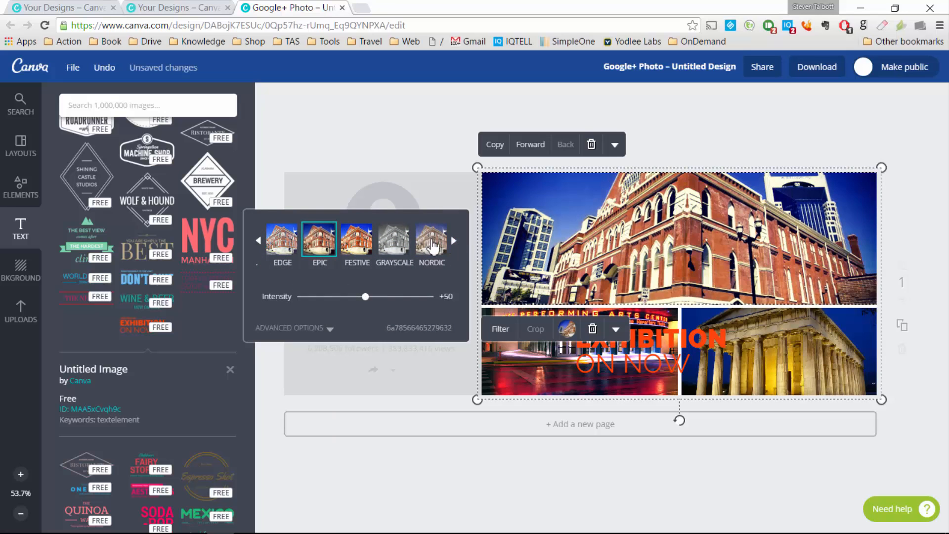
pyautogui.click(455, 242)
pyautogui.click(455, 243)
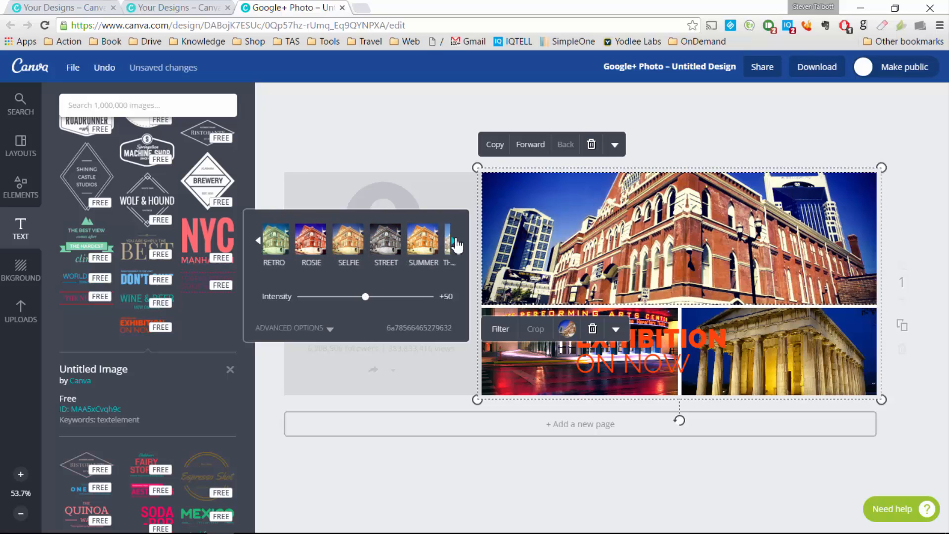
pyautogui.click(366, 245)
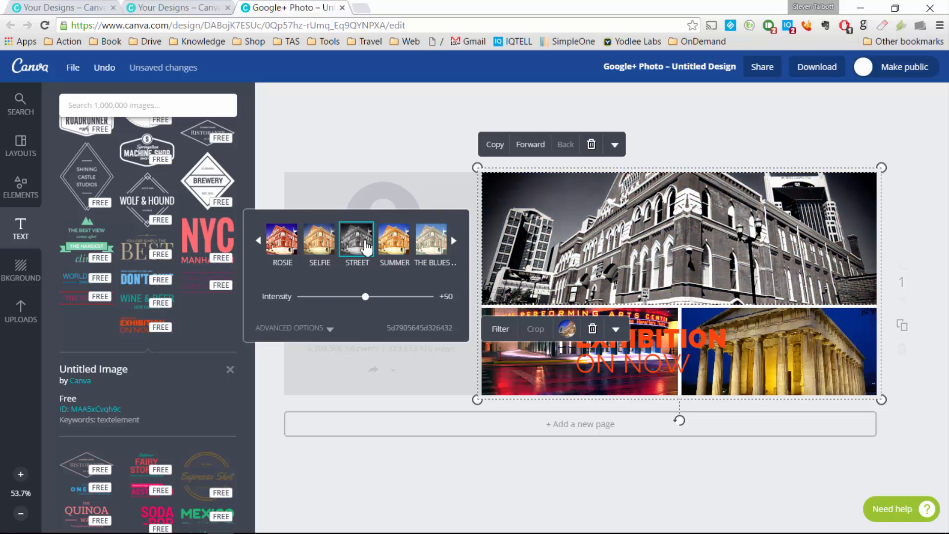
# Step: Make both bottom photos grayscale and move the EXHIBITION ON NOW text onto the top photo
pyautogui.click(779, 355)
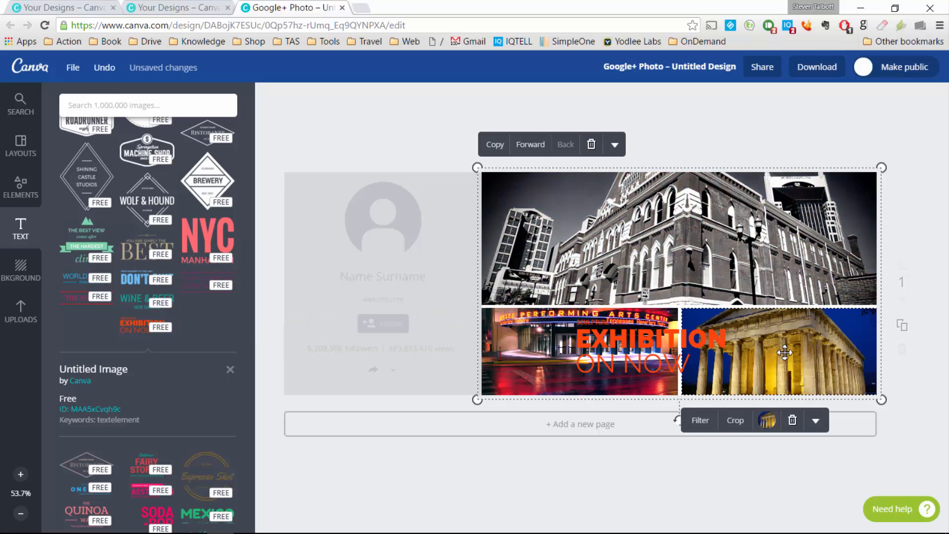
pyautogui.click(700, 420)
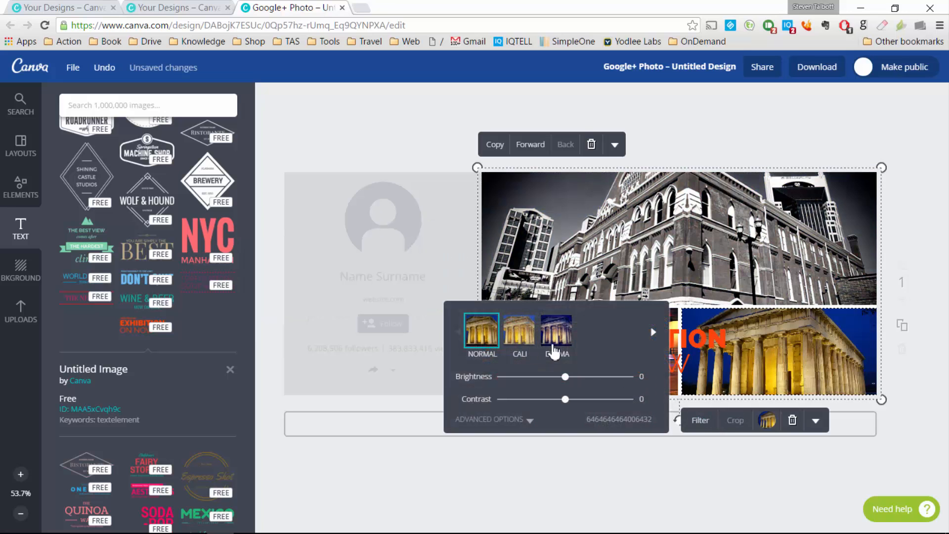
pyautogui.click(654, 333)
pyautogui.click(654, 332)
pyautogui.click(486, 340)
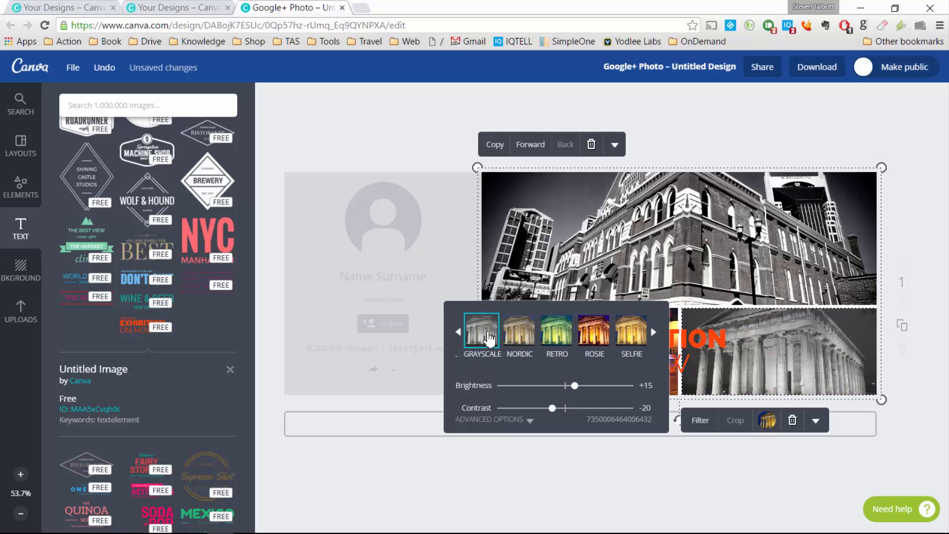
pyautogui.click(543, 469)
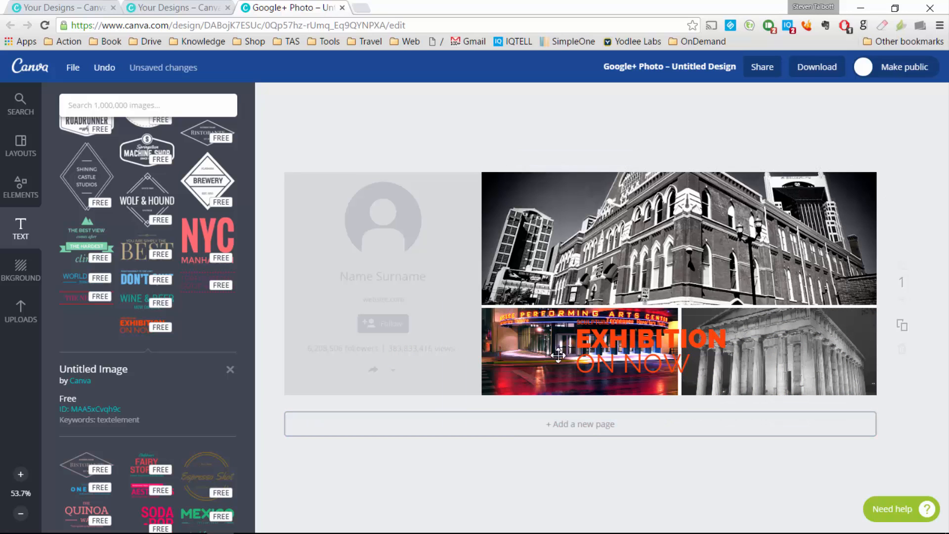
pyautogui.click(534, 348)
pyautogui.click(501, 420)
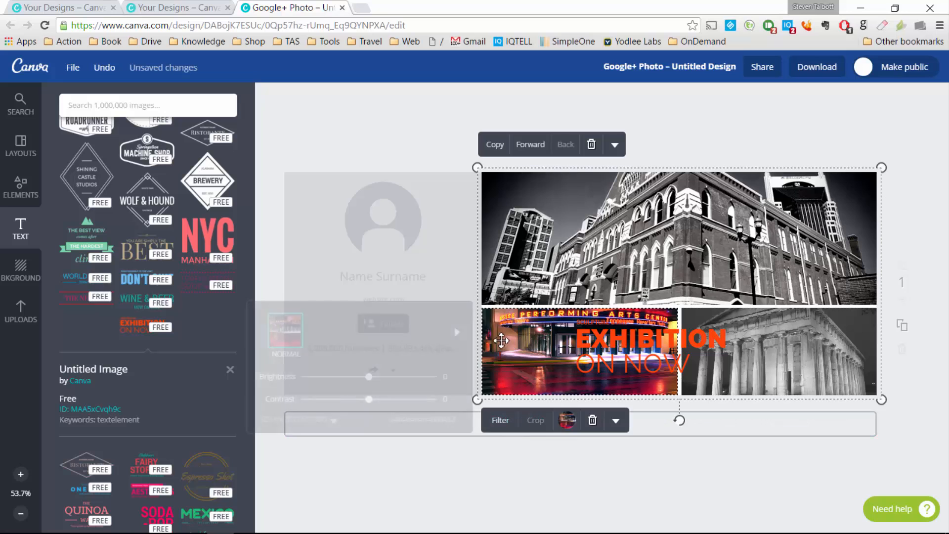
pyautogui.click(453, 332)
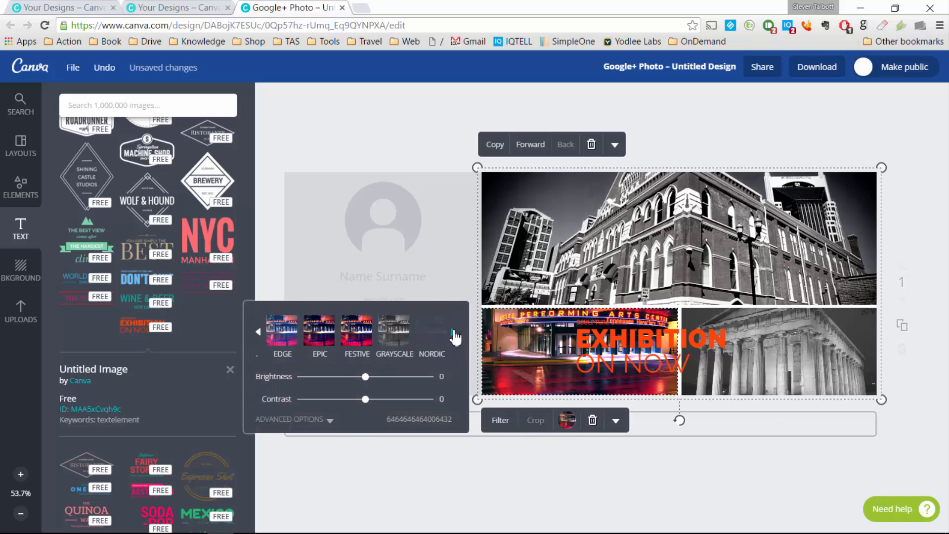
pyautogui.click(394, 330)
pyautogui.moveTo(646, 347); pyautogui.dragTo(627, 266)
# Step: Enlarge the EXHIBITION ON NOW text block
pyautogui.doubleClick(628, 265)
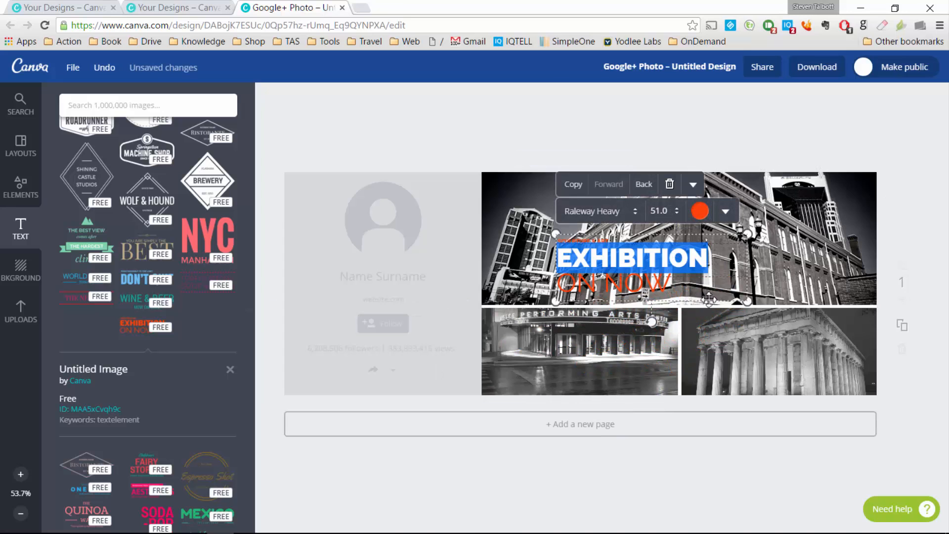
pyautogui.click(927, 252)
pyautogui.click(718, 258)
pyautogui.moveTo(747, 301); pyautogui.dragTo(845, 357)
pyautogui.click(905, 243)
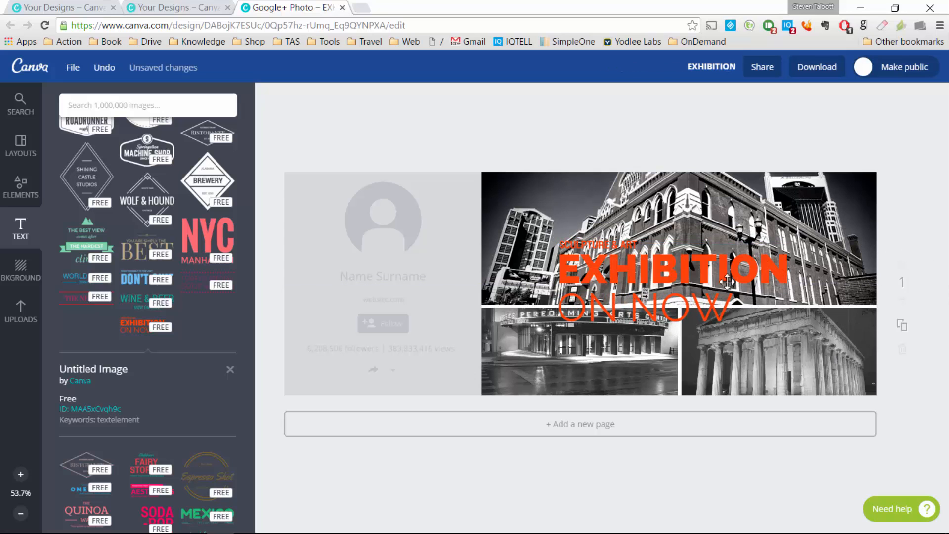
# Step: Recolour EXHIBITION white then black, then delete the whole EXHIBITION text group
pyautogui.doubleClick(681, 272)
pyautogui.click(706, 213)
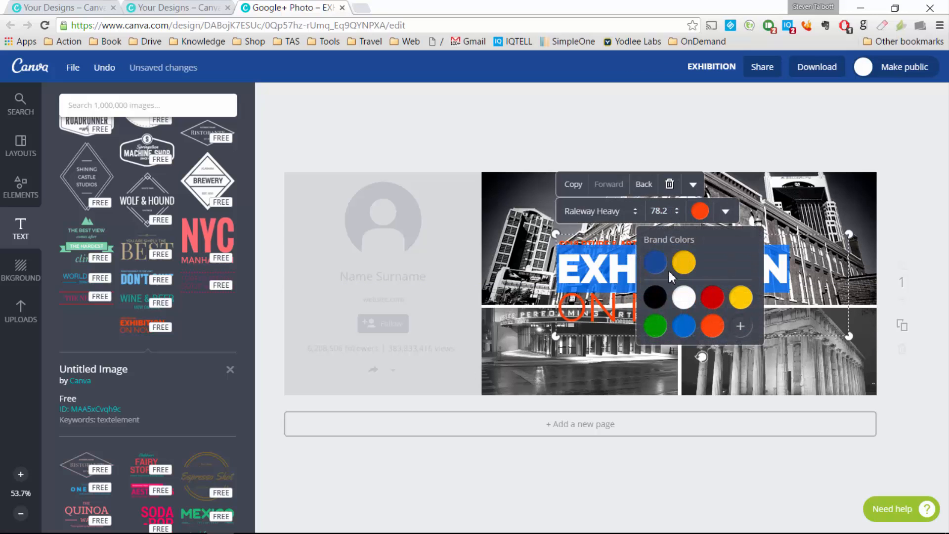
pyautogui.click(690, 300)
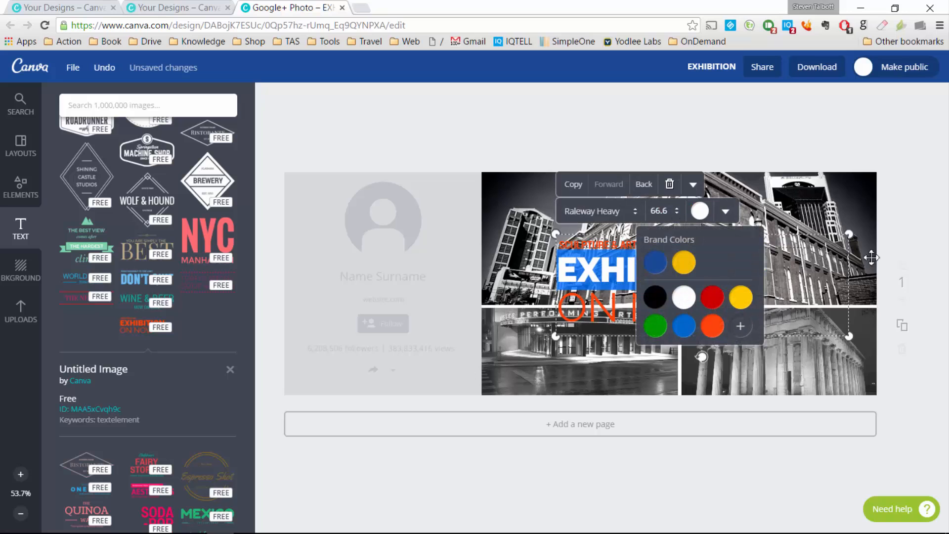
pyautogui.click(927, 258)
pyautogui.click(662, 276)
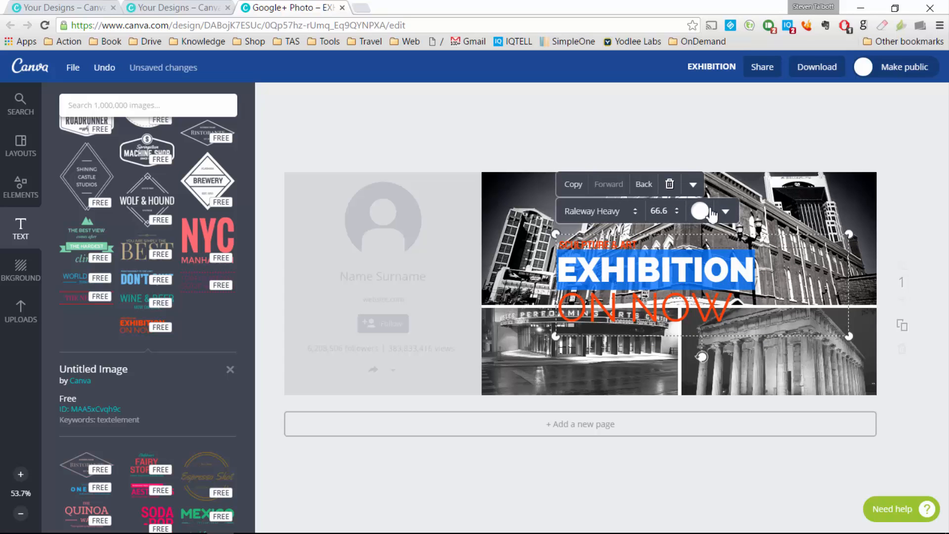
pyautogui.click(700, 211)
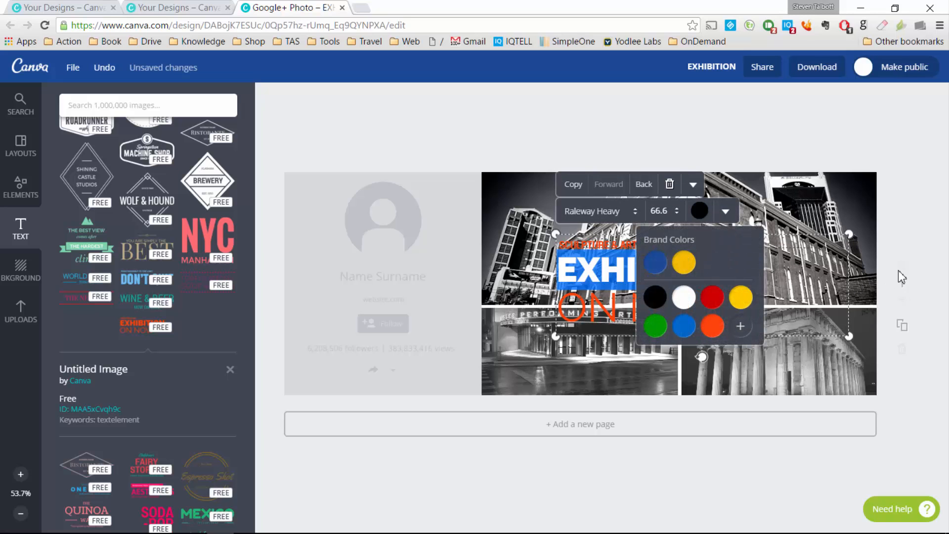
pyautogui.click(930, 233)
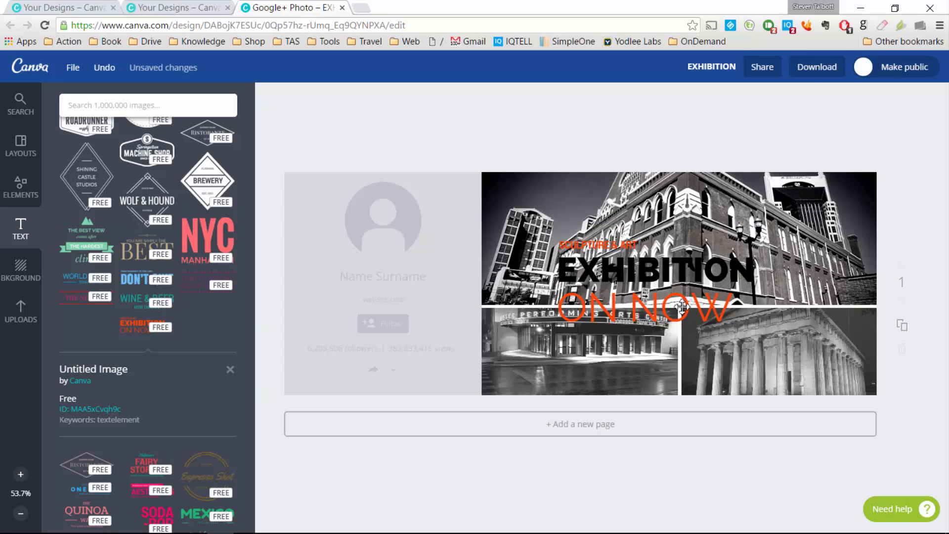
pyautogui.doubleClick(669, 287)
pyautogui.click(671, 184)
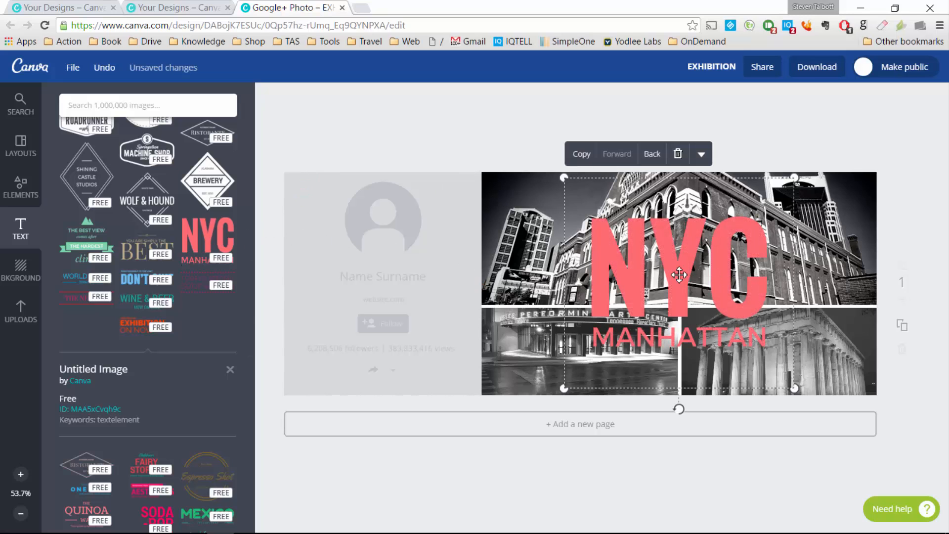
# Step: Replace NYC with 'Nashville' and MANHATTAN with 'Tennessee'
pyautogui.doubleClick(679, 275)
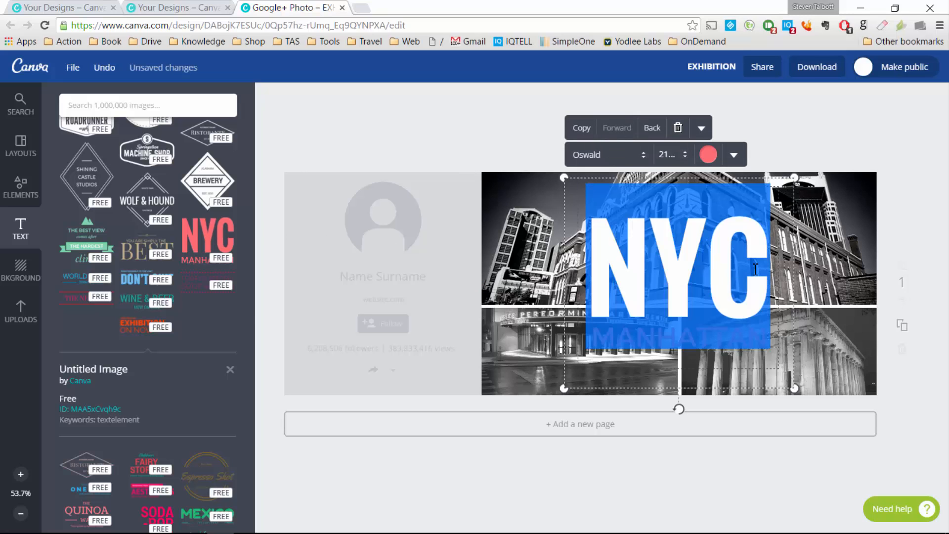
pyautogui.write('BNA')
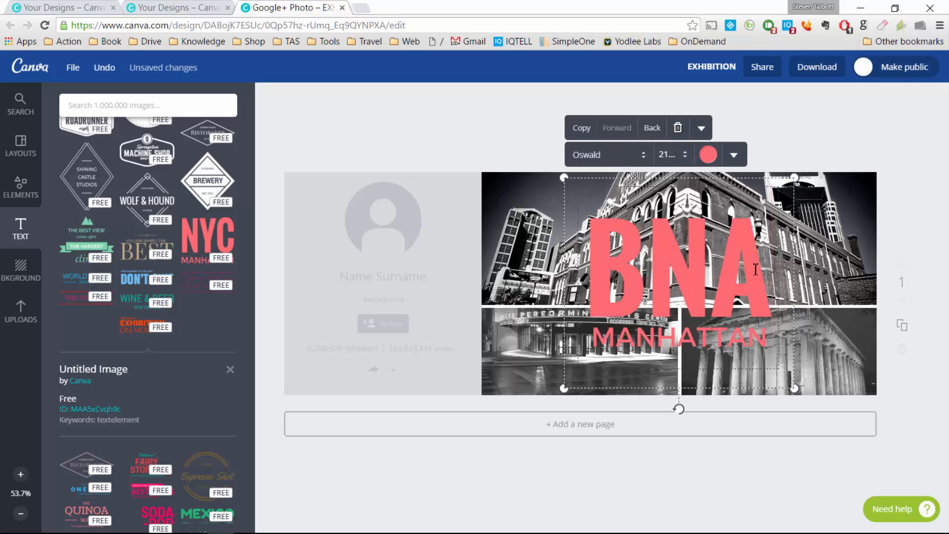
pyautogui.press('BackSpace')
pyautogui.press('BackSpace')
pyautogui.press('BackSpace')
pyautogui.write('Nashville')
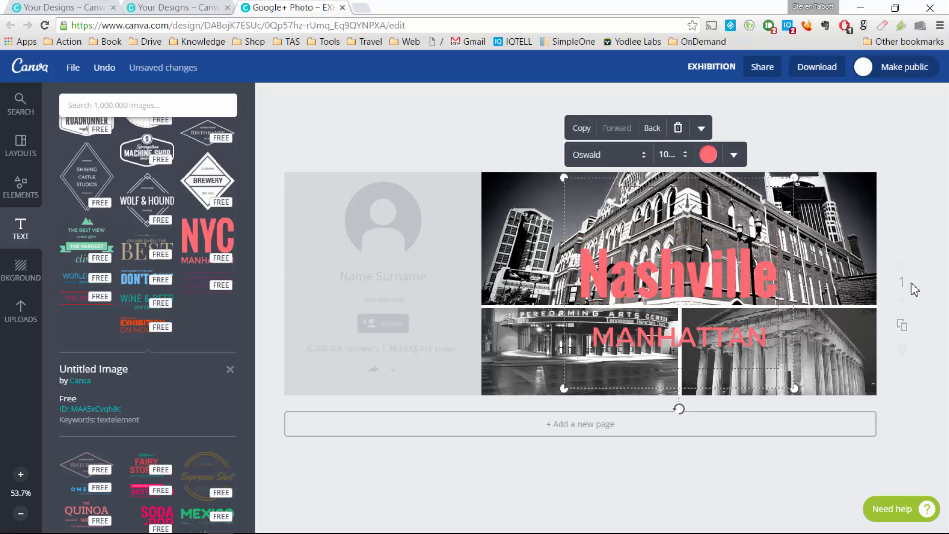
pyautogui.click(845, 164)
pyautogui.doubleClick(685, 345)
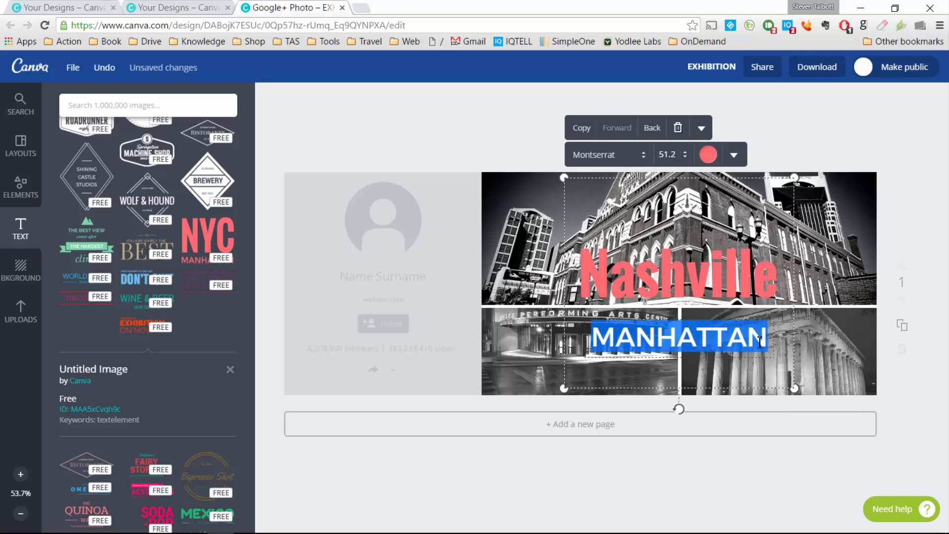
pyautogui.write('tenn')
pyautogui.press('BackSpace')
pyautogui.press('BackSpace')
pyautogui.press('BackSpace')
pyautogui.write('ennessee')
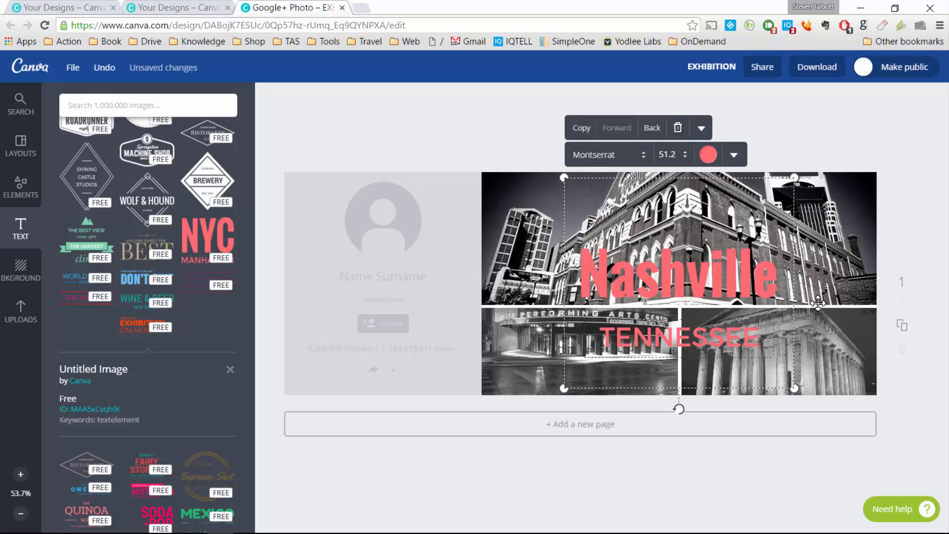
# Step: Colour Nashville blue and TENNESSEE yellow, then move the text higher on the grid
pyautogui.doubleClick(710, 267)
pyautogui.click(717, 156)
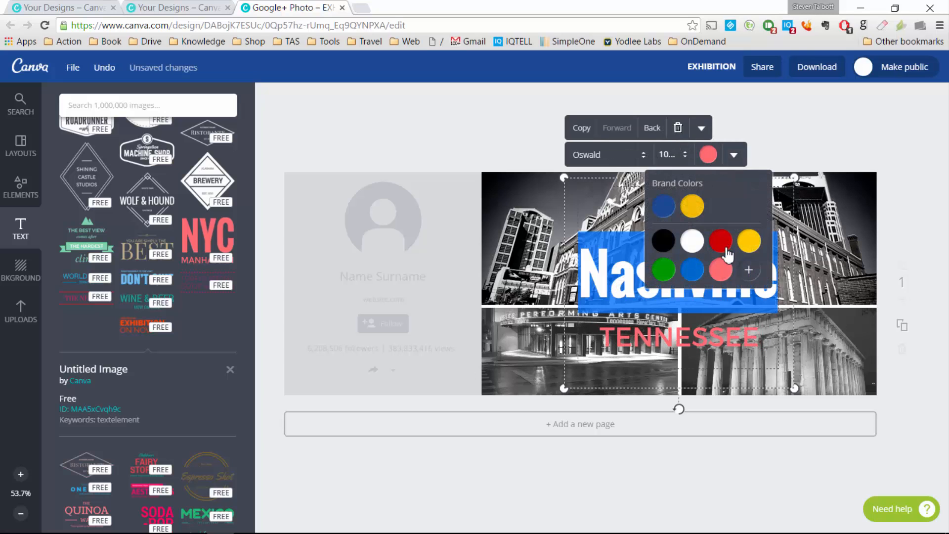
pyautogui.click(697, 280)
pyautogui.click(918, 249)
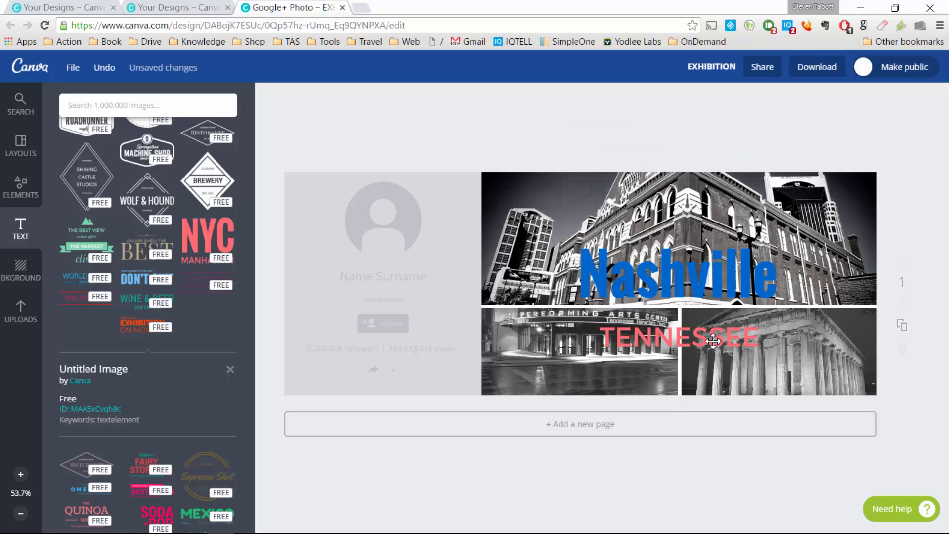
pyautogui.doubleClick(696, 348)
pyautogui.click(710, 157)
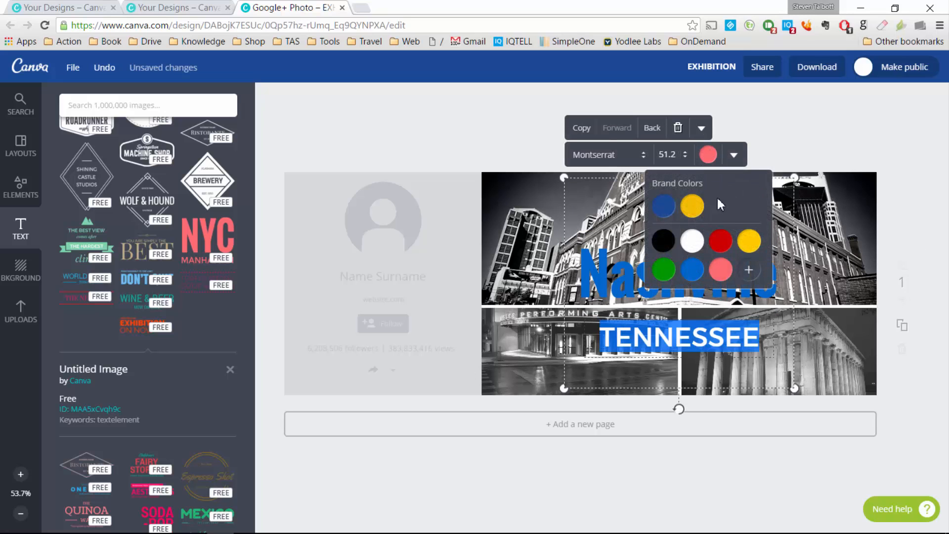
pyautogui.click(698, 208)
pyautogui.click(914, 206)
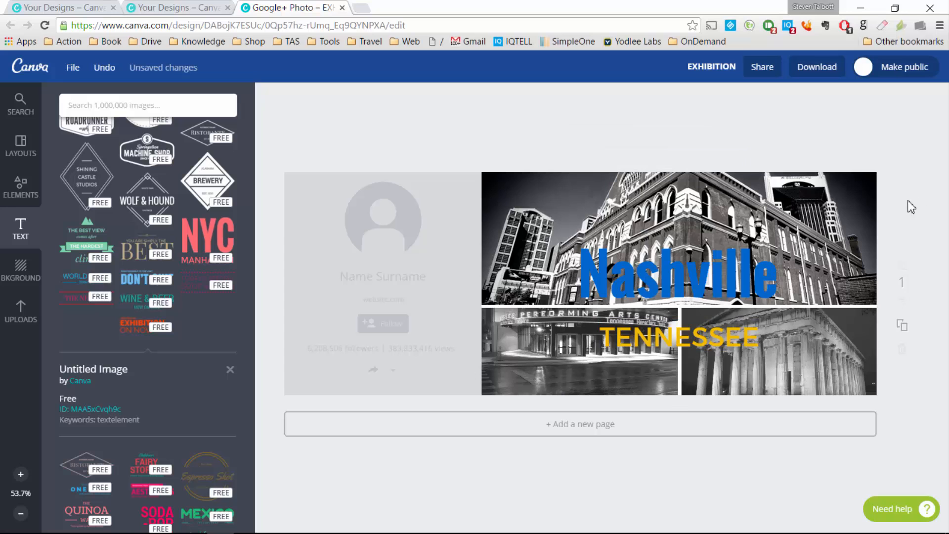
pyautogui.moveTo(699, 351); pyautogui.dragTo(699, 349)
pyautogui.moveTo(721, 275)
pyautogui.mouseDown()
pyautogui.moveTo(720, 266)
pyautogui.moveTo(713, 289)
pyautogui.mouseUp()
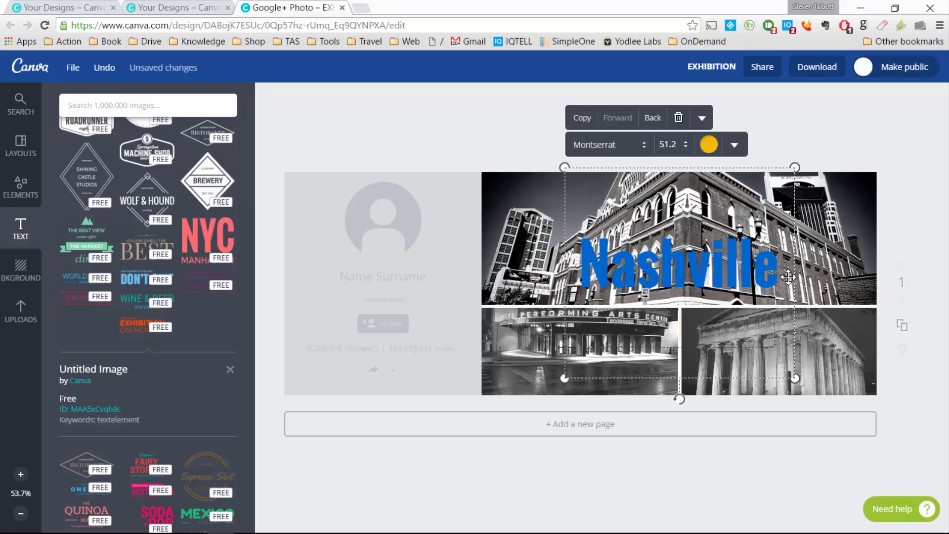
# Step: Enlarge the Nashville headline and shift it left across the photo grid
pyautogui.doubleClick(729, 254)
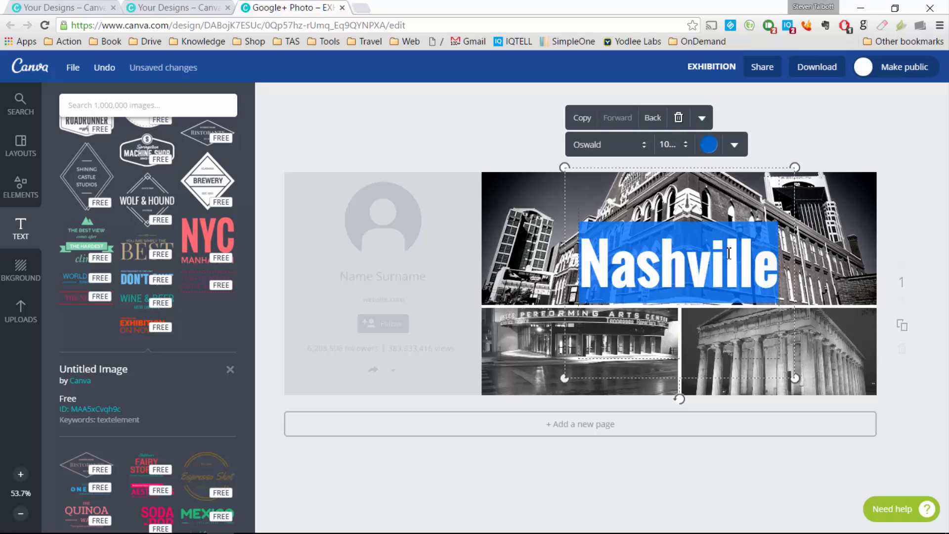
pyautogui.click(680, 147)
pyautogui.press('Escape')
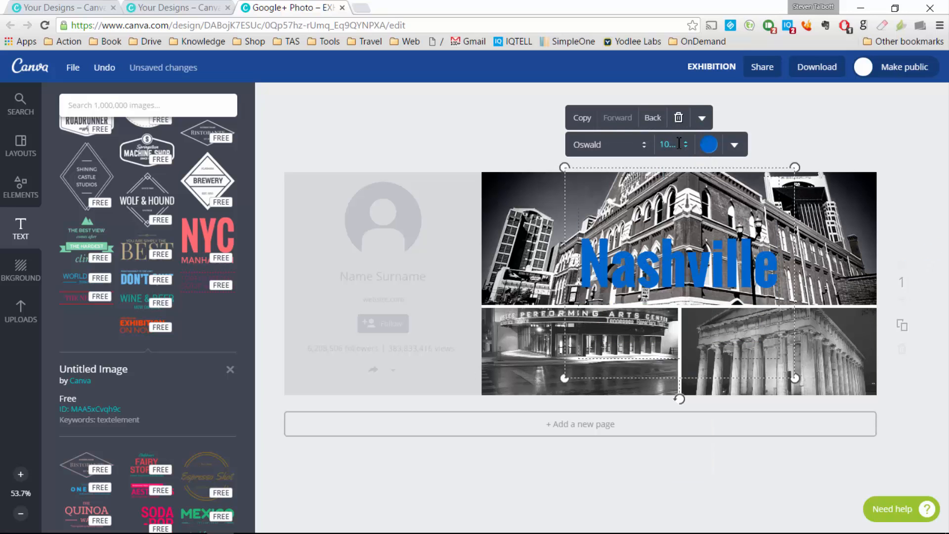
pyautogui.moveTo(799, 380); pyautogui.dragTo(889, 405)
pyautogui.click(904, 206)
pyautogui.moveTo(778, 283); pyautogui.dragTo(742, 286)
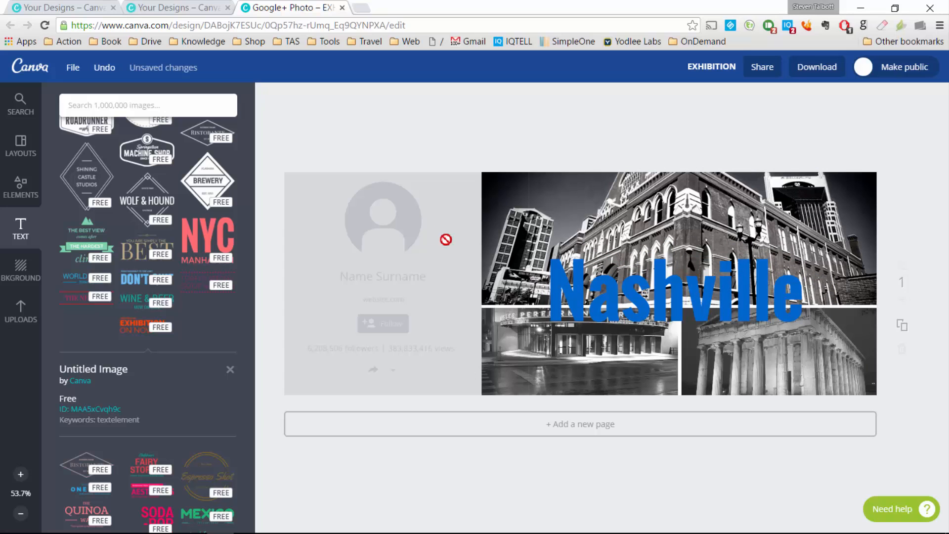
pyautogui.click(31, 140)
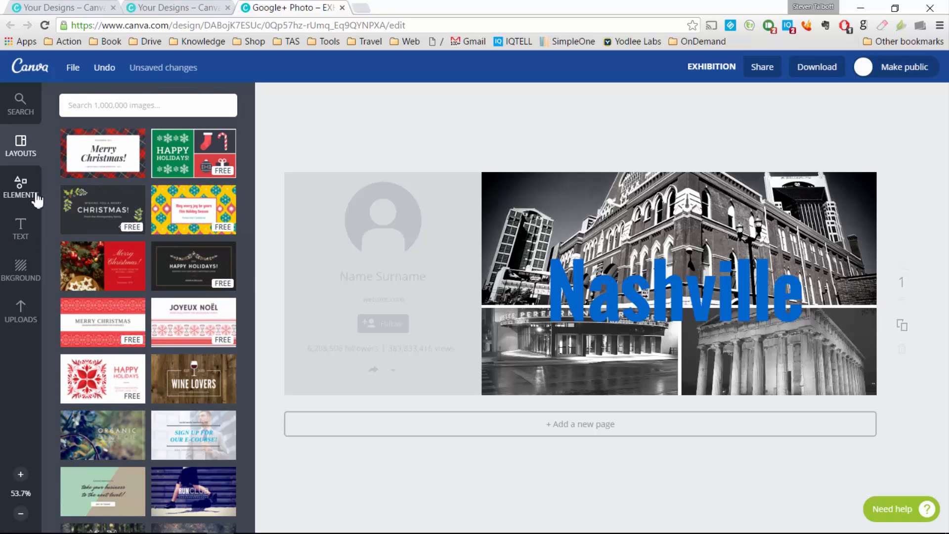
# Step: Leave the editor and return to the Canva home page
pyautogui.click(37, 200)
pyautogui.click(28, 67)
pyautogui.click(431, 154)
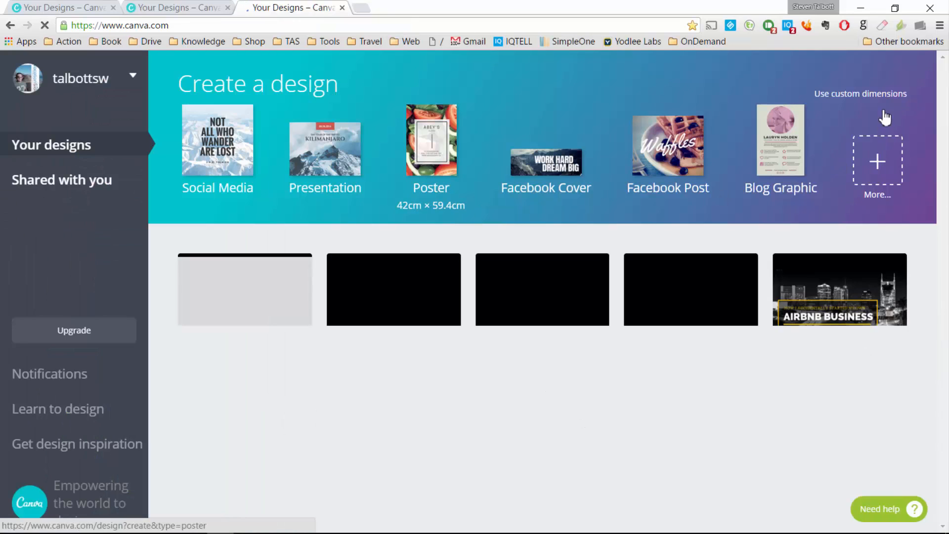
pyautogui.click(881, 94)
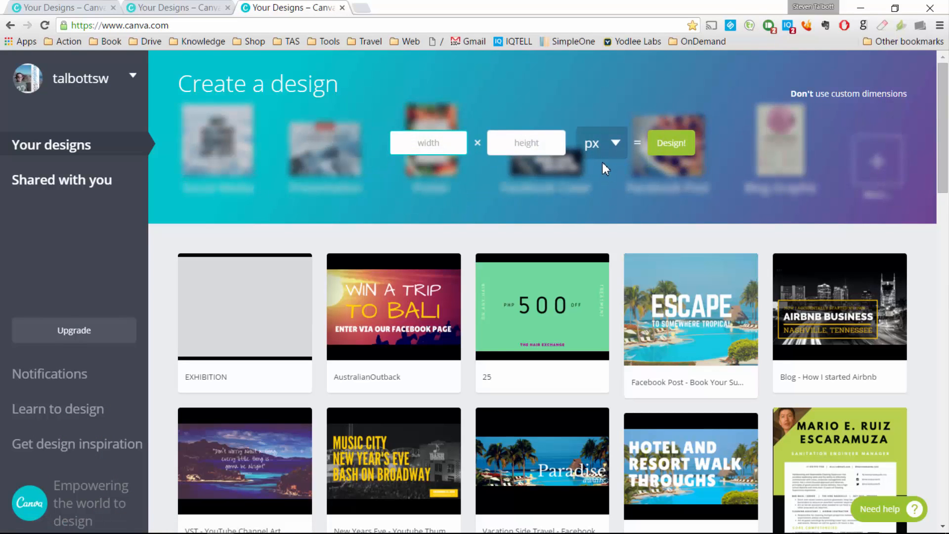
# Step: Delete the 25, AustralianOutback, EXHIBITION and Facebook Post designs
pyautogui.click(597, 276)
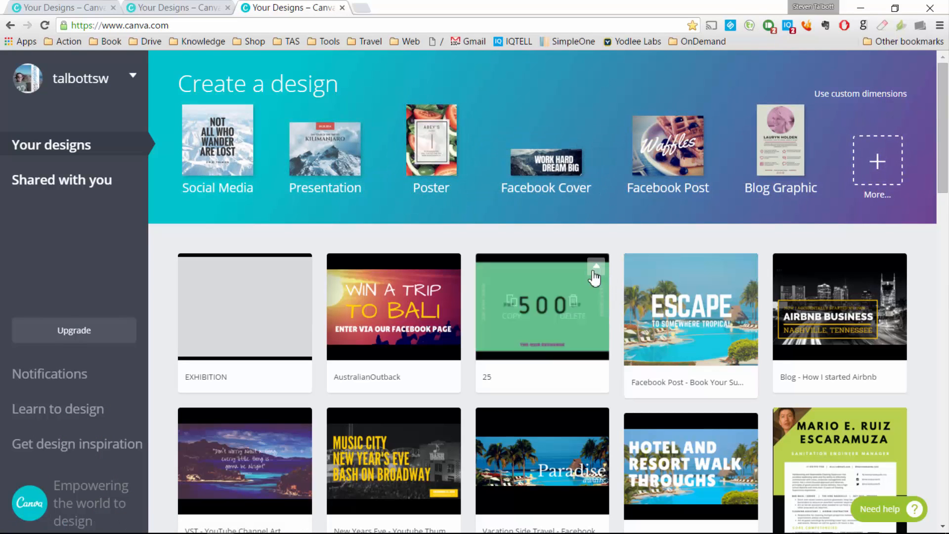
pyautogui.click(586, 306)
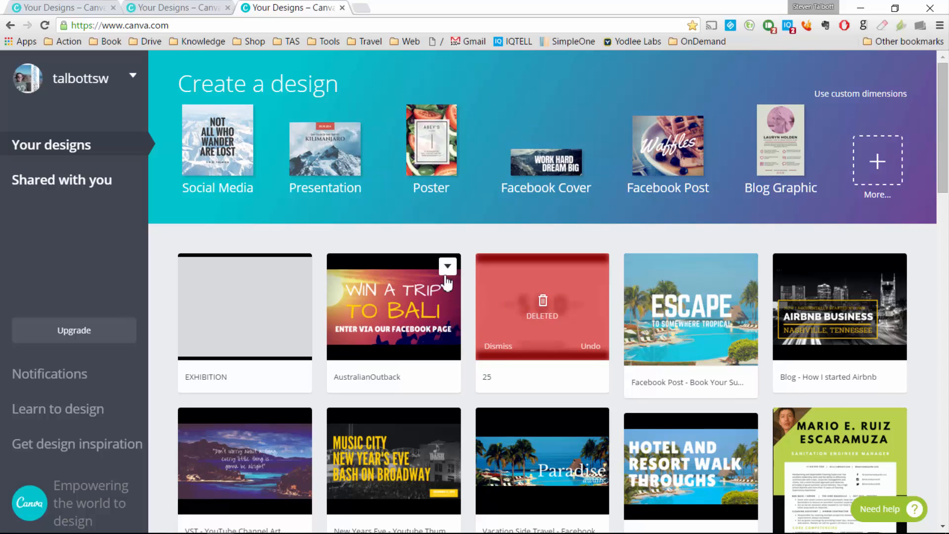
pyautogui.click(447, 270)
pyautogui.click(434, 314)
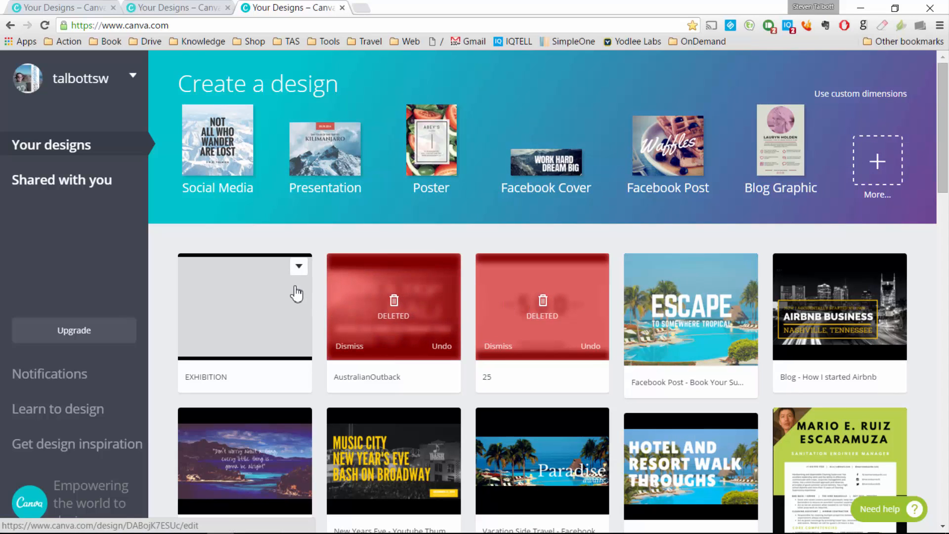
pyautogui.click(300, 259)
pyautogui.click(283, 312)
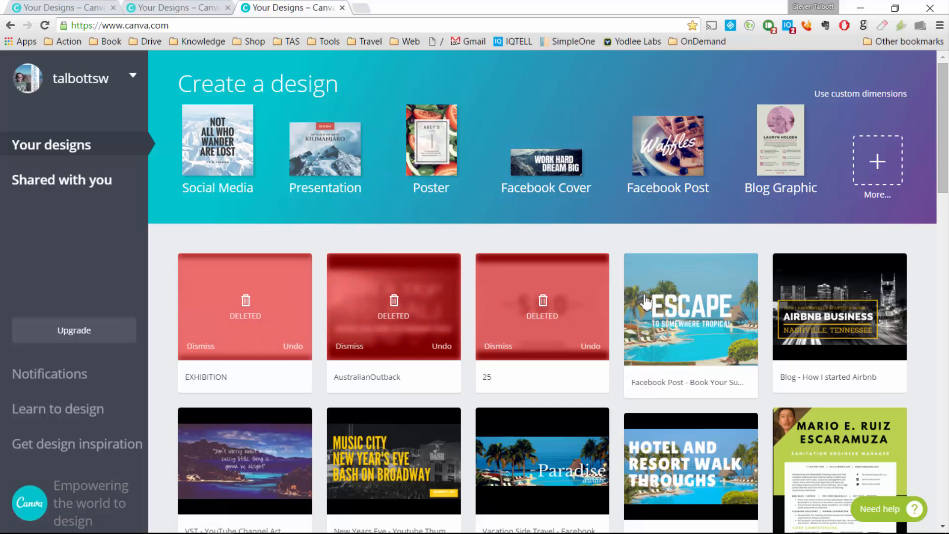
pyautogui.click(744, 270)
pyautogui.click(731, 315)
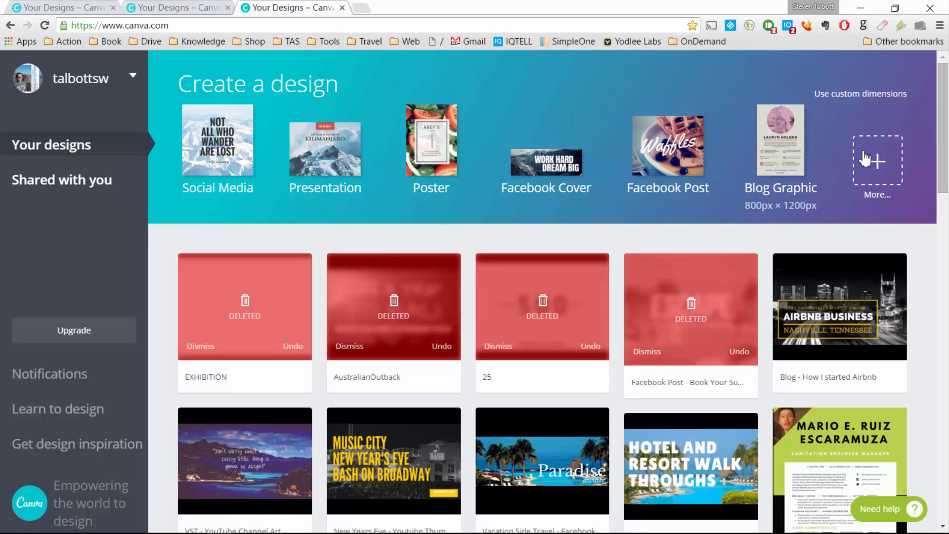
# Step: Create a blank custom-size design measuring 800 by 800 pixels
pyautogui.click(883, 96)
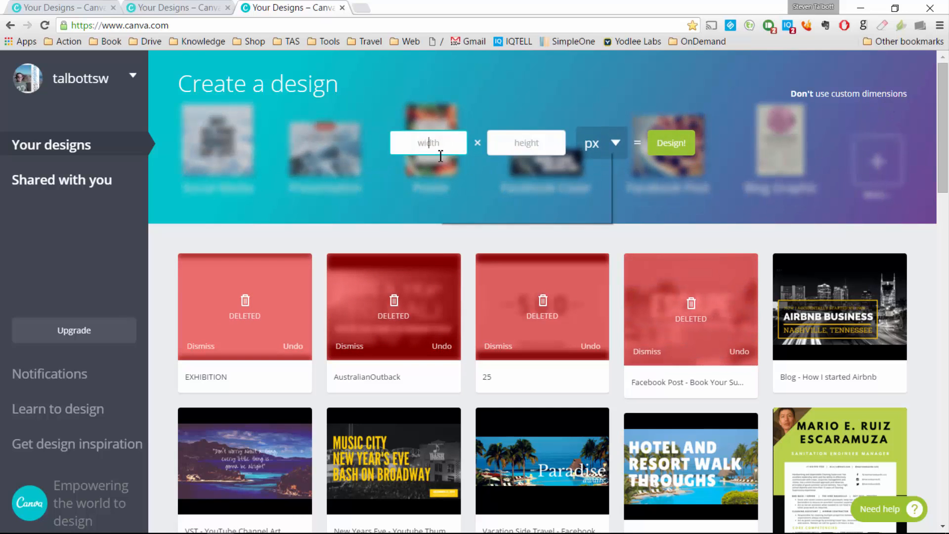
pyautogui.write('800')
pyautogui.press('Tab')
pyautogui.write('800')
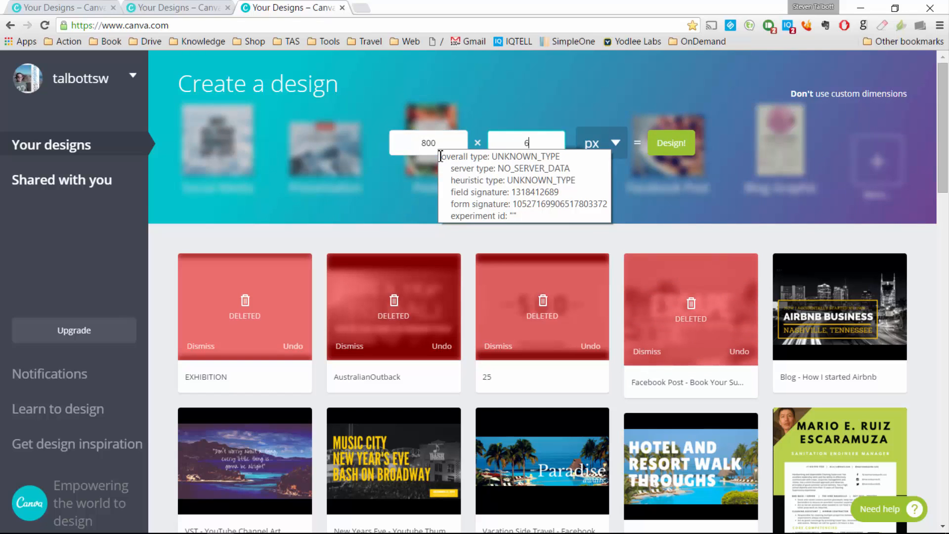
pyautogui.press('Return')
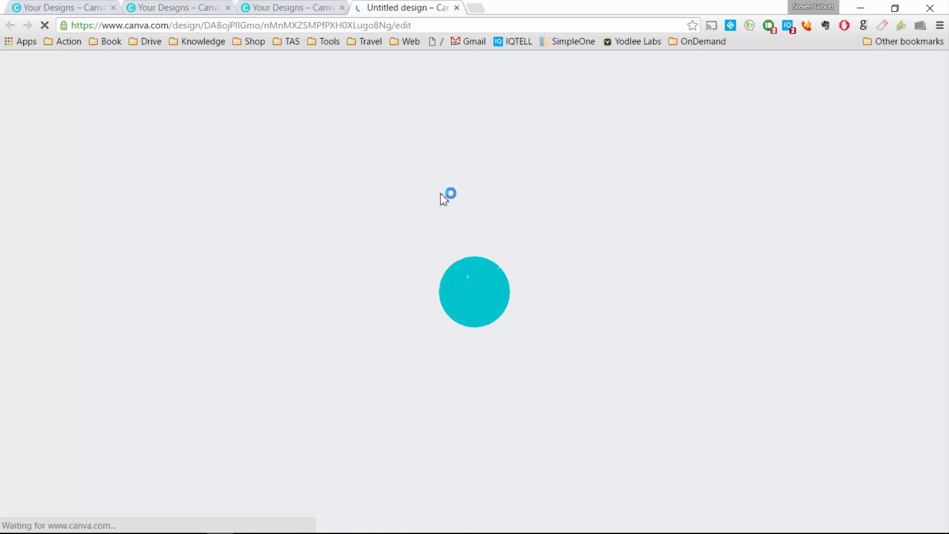
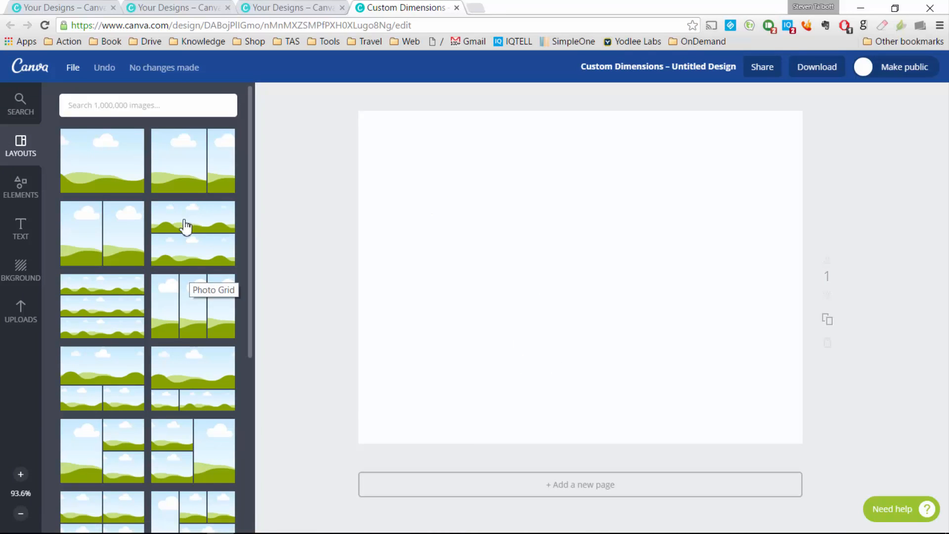
# Step: Apply the sky-and-hills layout to the blank 800×800 page
pyautogui.scroll(-3, 180, 274)
pyautogui.scroll(3, 180, 276)
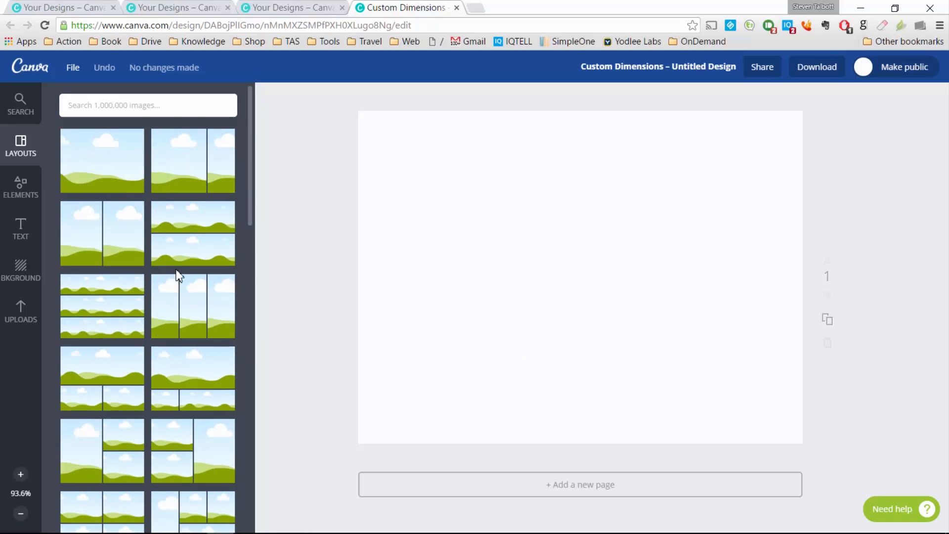
pyautogui.click(124, 176)
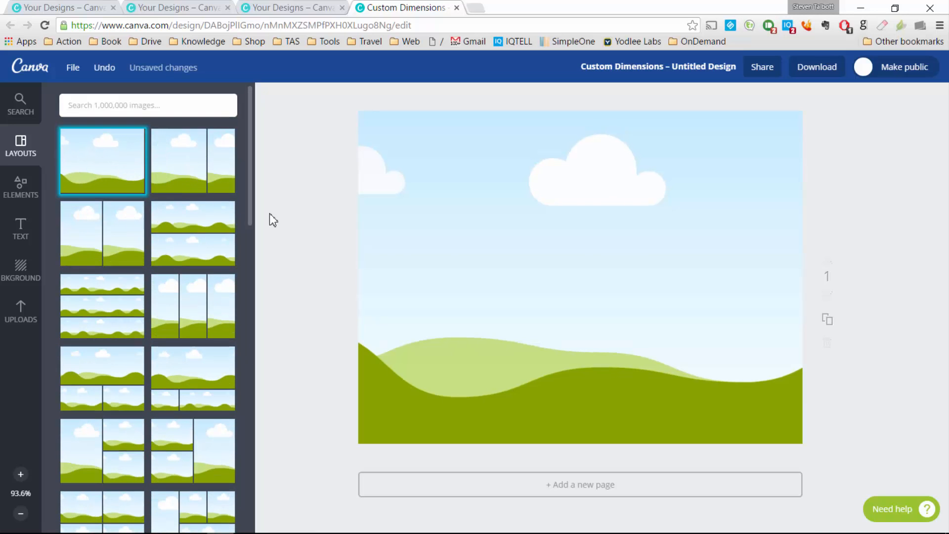
# Step: Cover the page with the uploaded JAMAICA beach photo
pyautogui.click(33, 308)
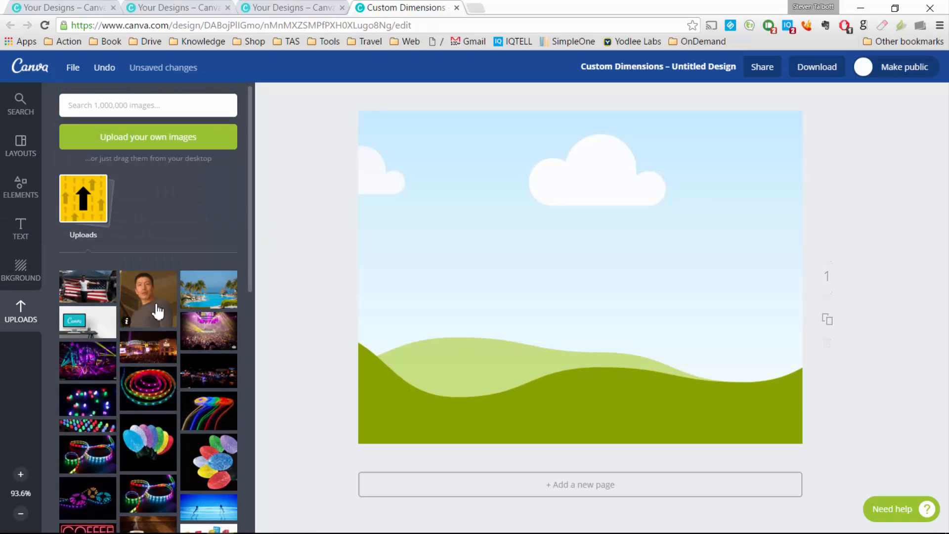
pyautogui.scroll(-10, 158, 326)
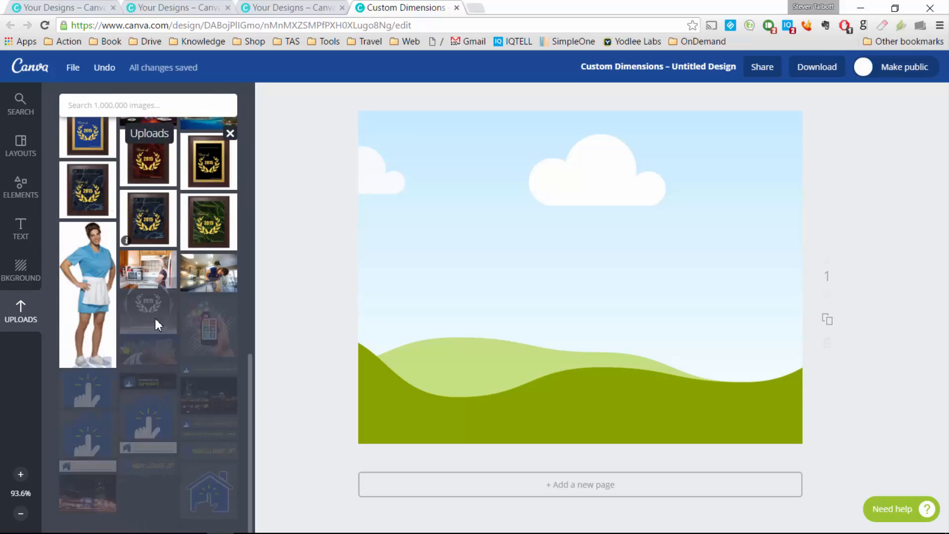
pyautogui.scroll(-6, 157, 326)
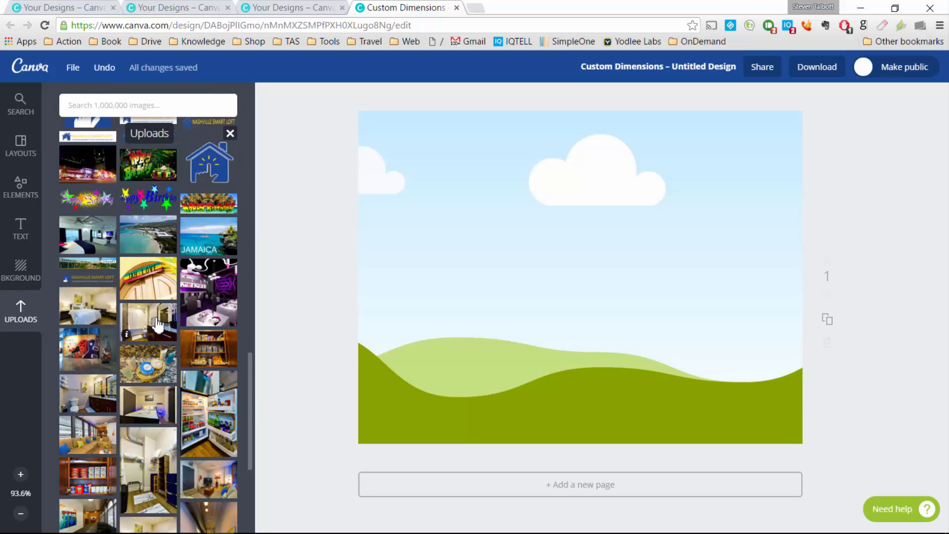
pyautogui.moveTo(201, 239); pyautogui.dragTo(369, 245)
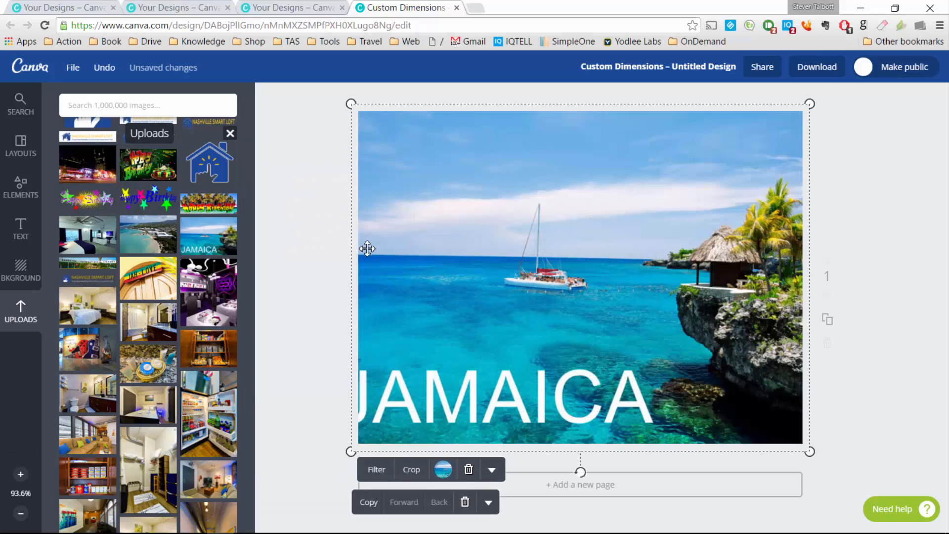
pyautogui.click(906, 285)
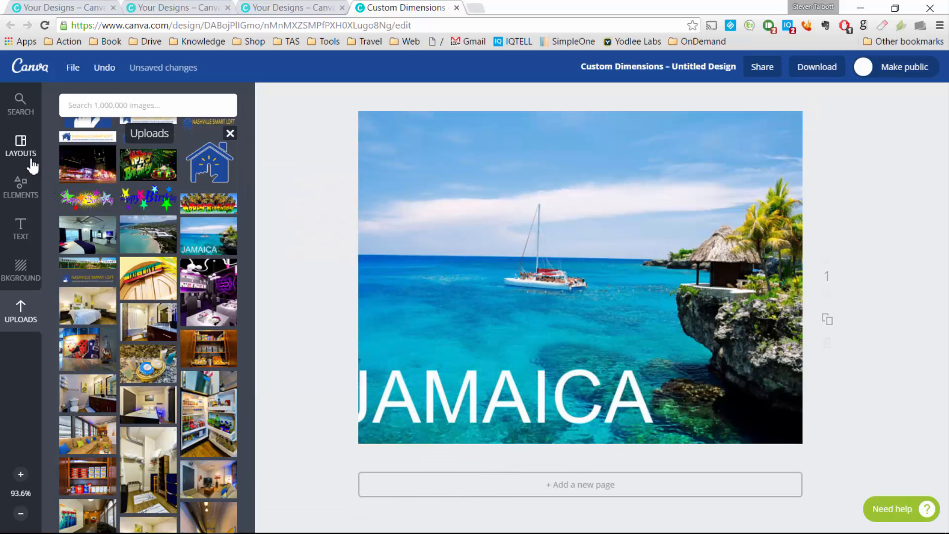
pyautogui.click(20, 186)
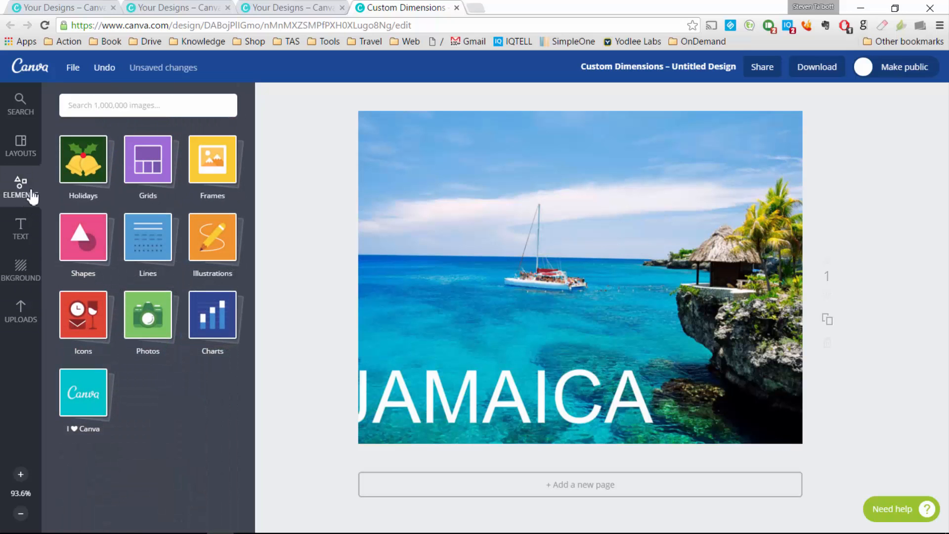
# Step: Browse the Holidays and Grids element categories, then scroll through the Frames collection
pyautogui.click(90, 169)
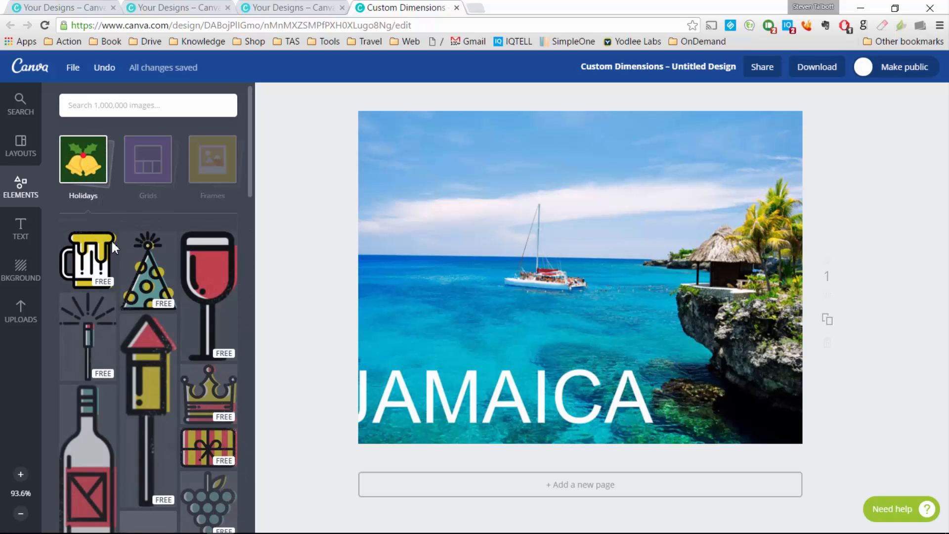
pyautogui.scroll(-6, 127, 301)
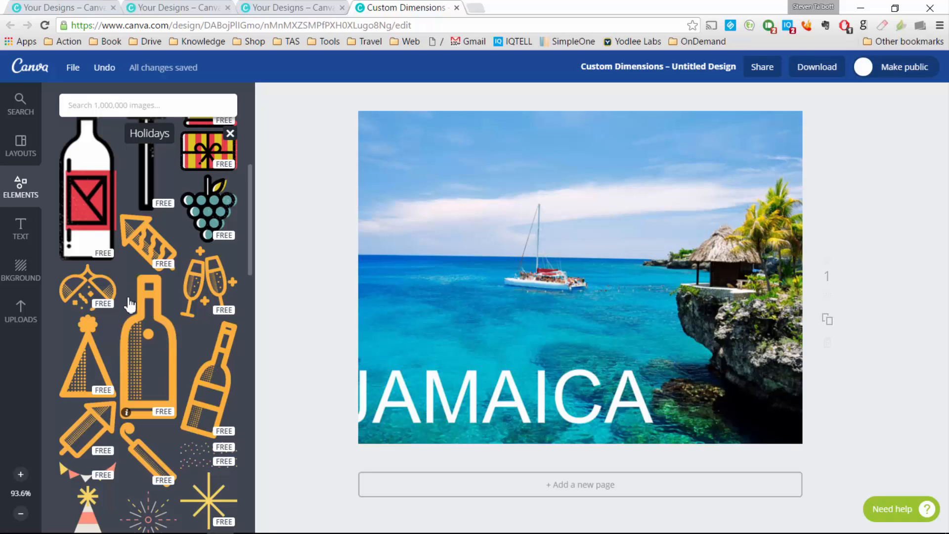
pyautogui.scroll(-15, 129, 305)
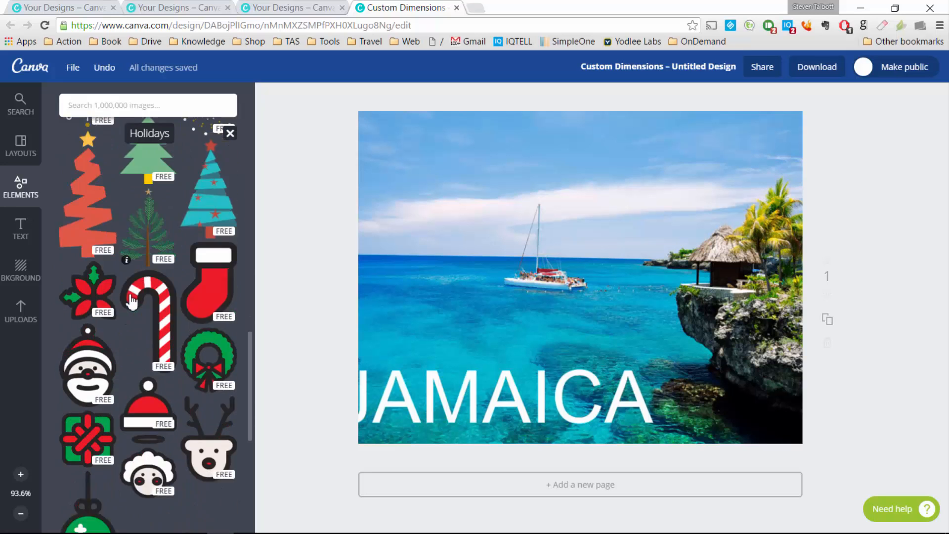
pyautogui.scroll(20, 131, 301)
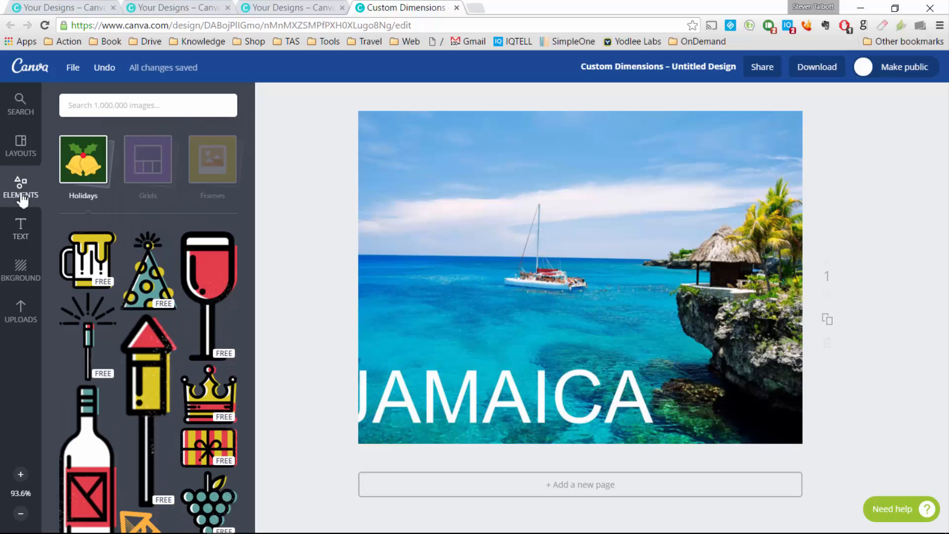
pyautogui.click(151, 168)
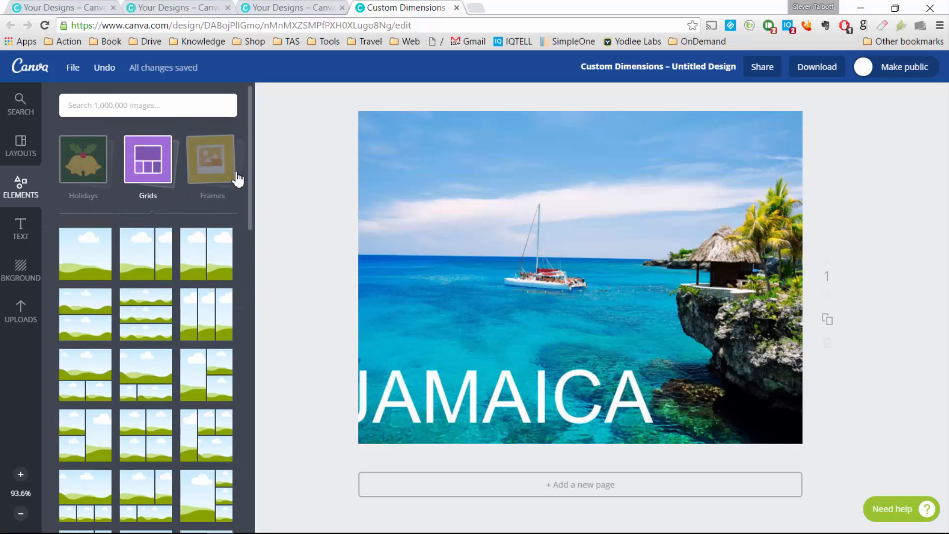
pyautogui.click(213, 167)
pyautogui.click(213, 166)
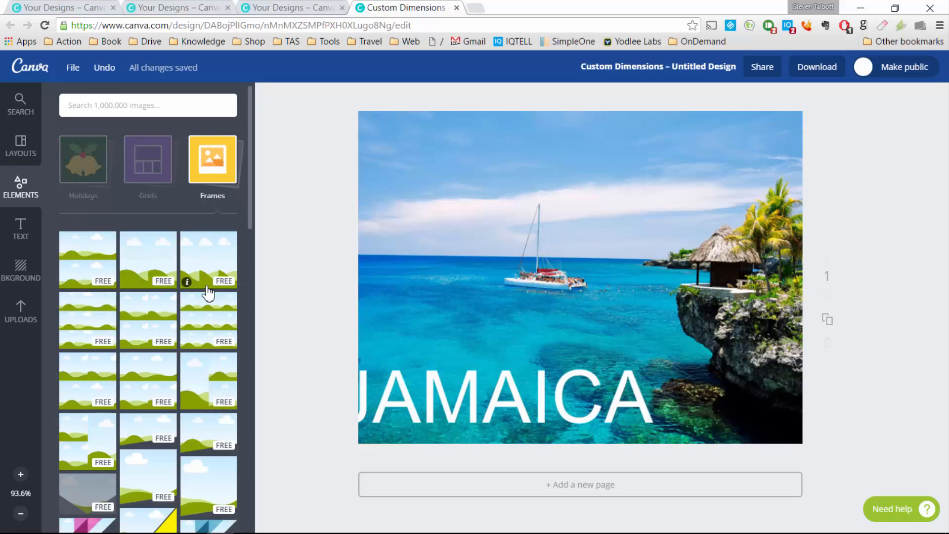
pyautogui.scroll(-3, 208, 297)
pyautogui.scroll(-5, 208, 300)
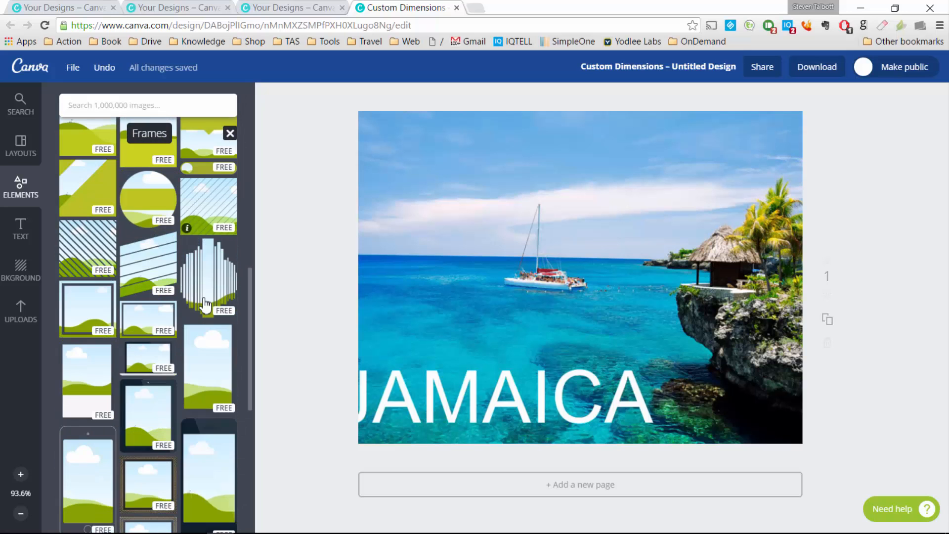
# Step: Add the vertical-striped frame and fill it with the uploaded living-room photo
pyautogui.moveTo(207, 282); pyautogui.dragTo(560, 244)
pyautogui.click(21, 309)
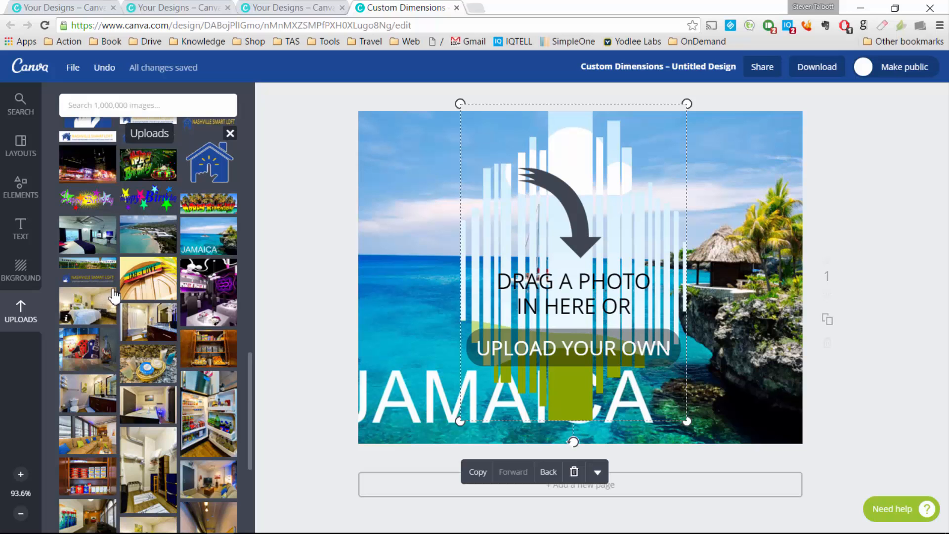
pyautogui.scroll(-4, 114, 296)
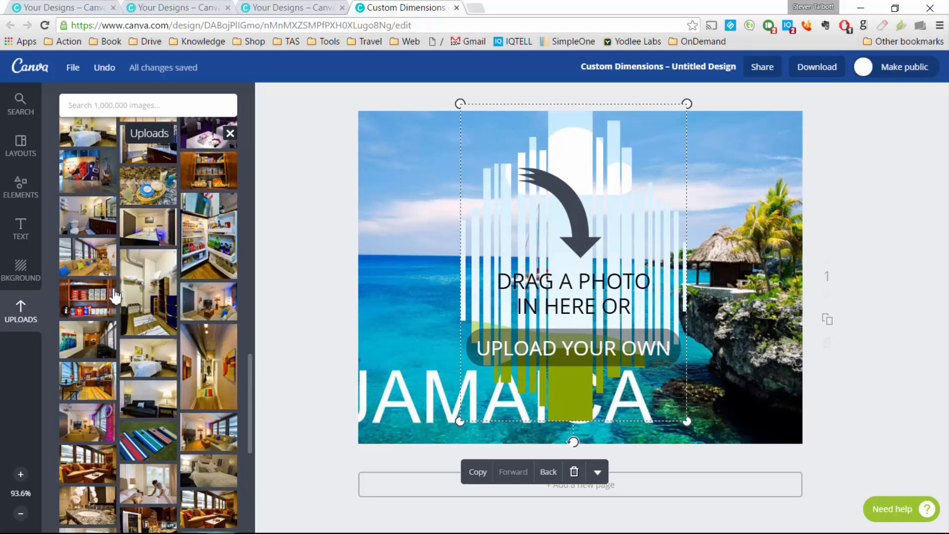
pyautogui.moveTo(95, 267); pyautogui.dragTo(398, 294)
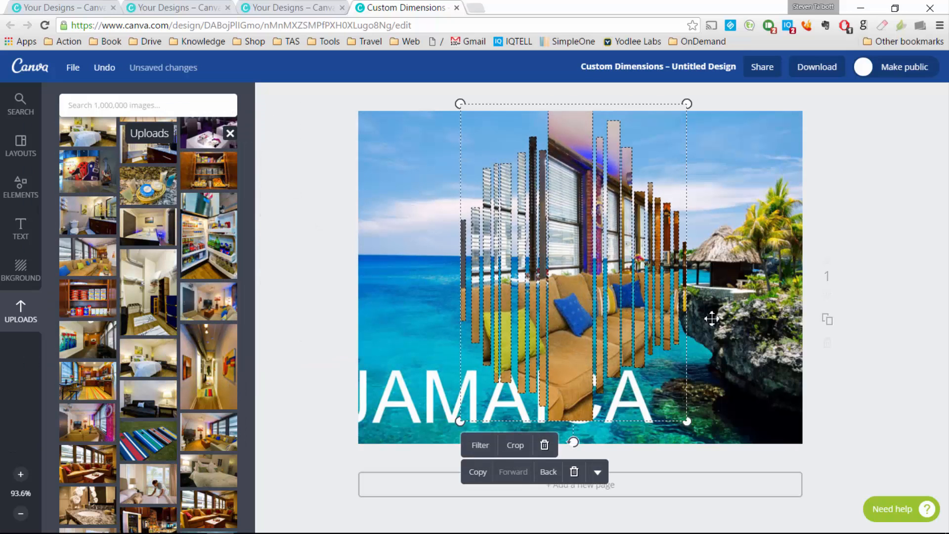
pyautogui.click(902, 254)
# Step: Delete both the beach photo and the striped living-room frame
pyautogui.click(779, 278)
pyautogui.press('Delete')
pyautogui.click(574, 268)
pyautogui.press('Delete')
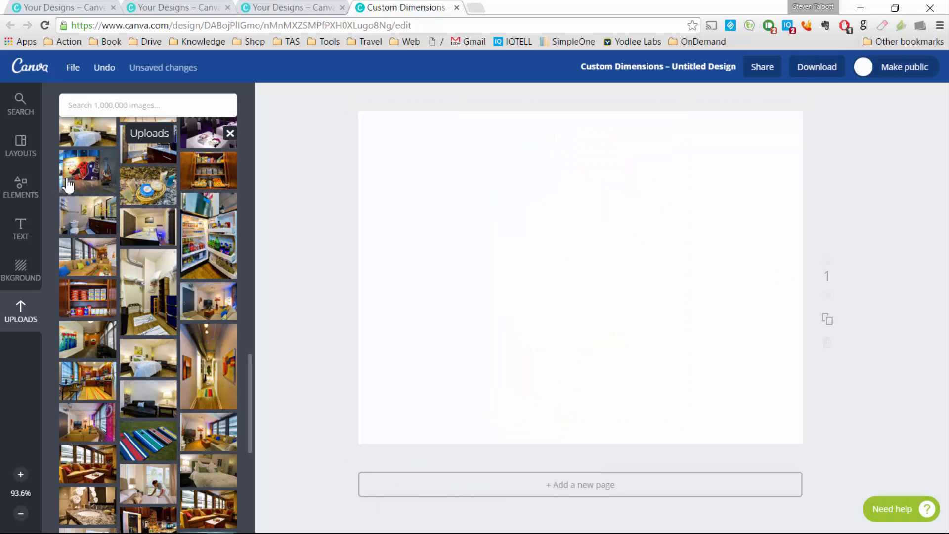
# Step: Add the diagonal-striped frame and fill it with the Welcome to Music City guitar photo
pyautogui.click(21, 187)
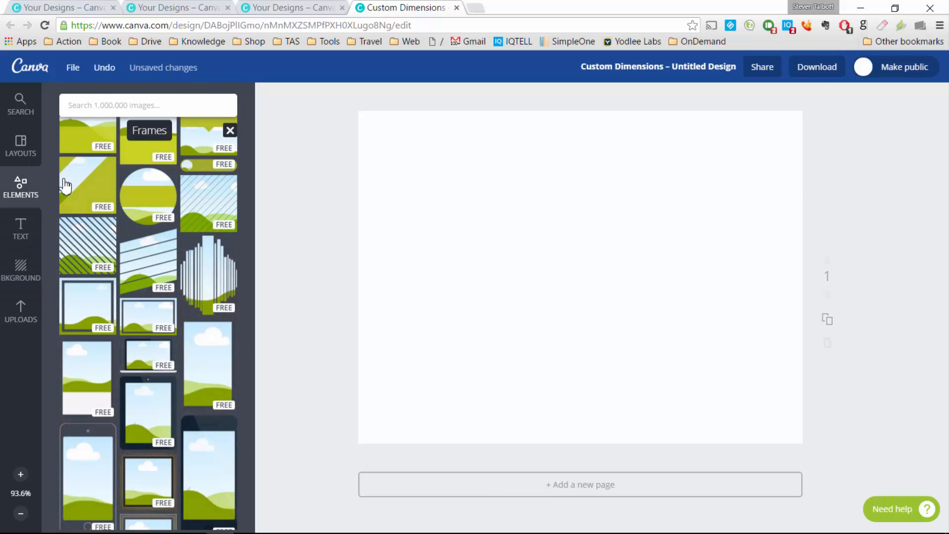
pyautogui.click(173, 271)
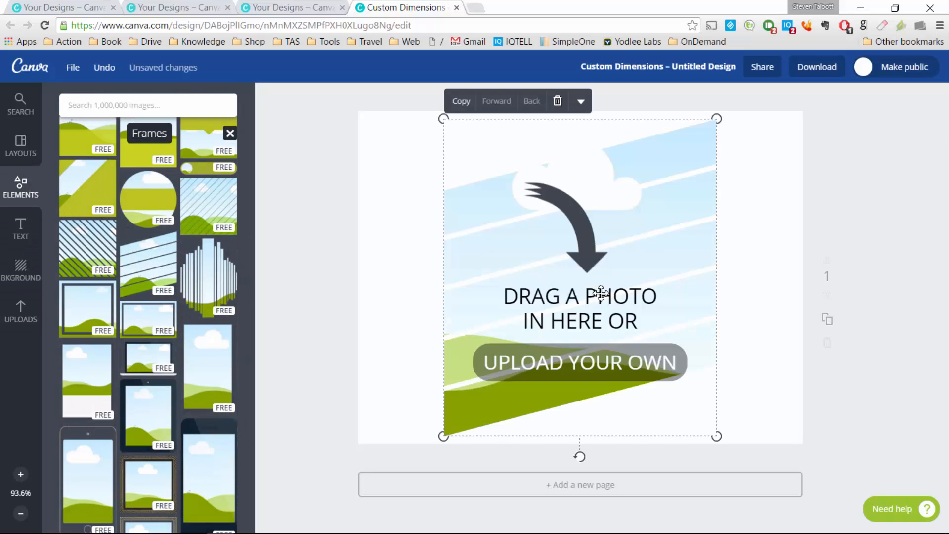
pyautogui.click(22, 309)
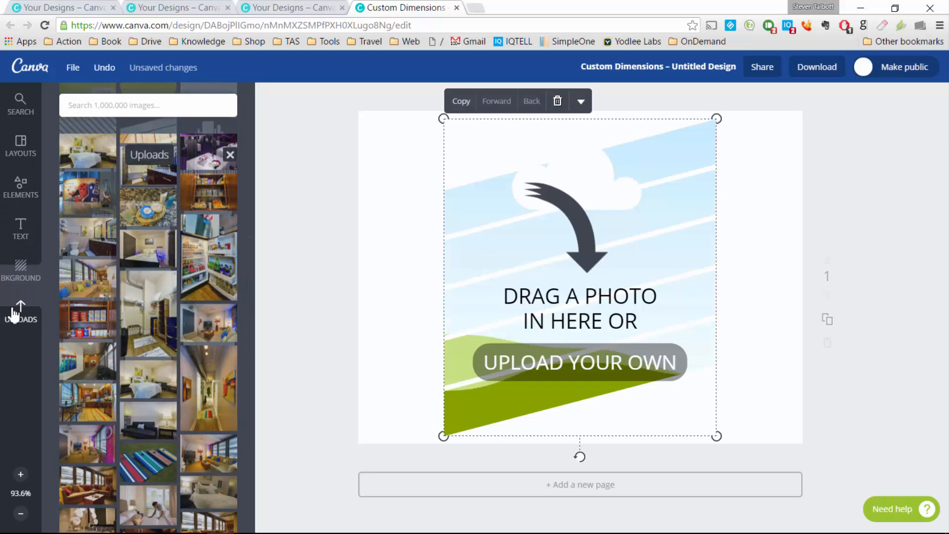
pyautogui.moveTo(87, 170); pyautogui.dragTo(529, 277)
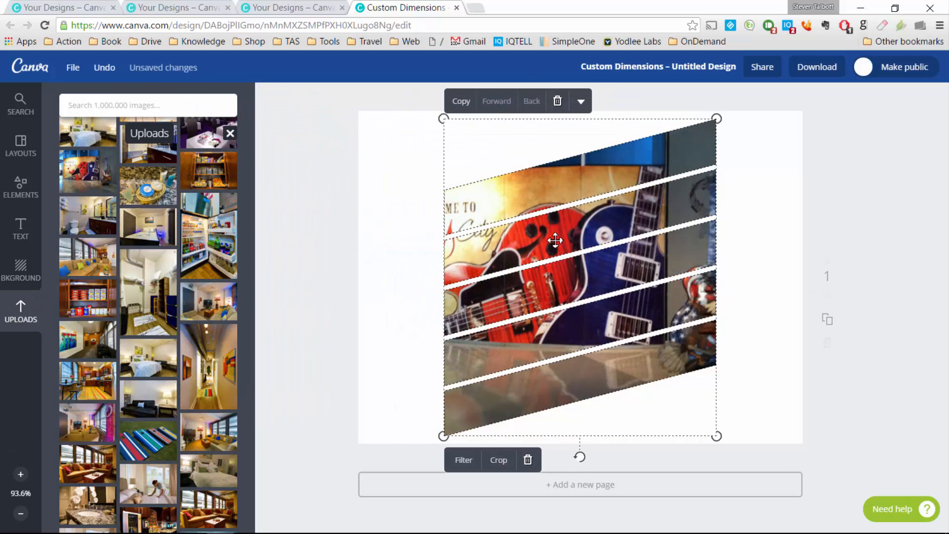
pyautogui.click(877, 285)
# Step: Slide the guitar photo right inside the frame, confirm, then delete the frame
pyautogui.doubleClick(565, 233)
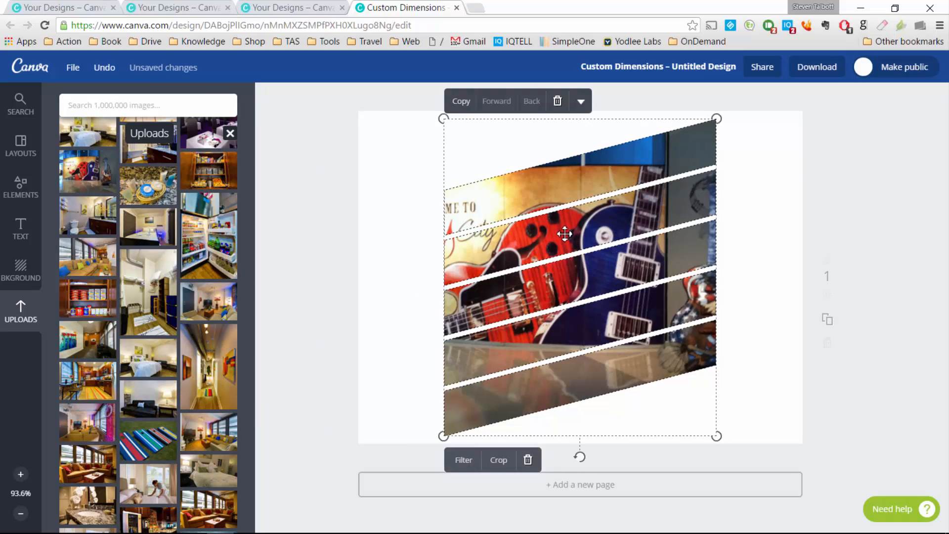
pyautogui.moveTo(516, 253); pyautogui.dragTo(637, 262)
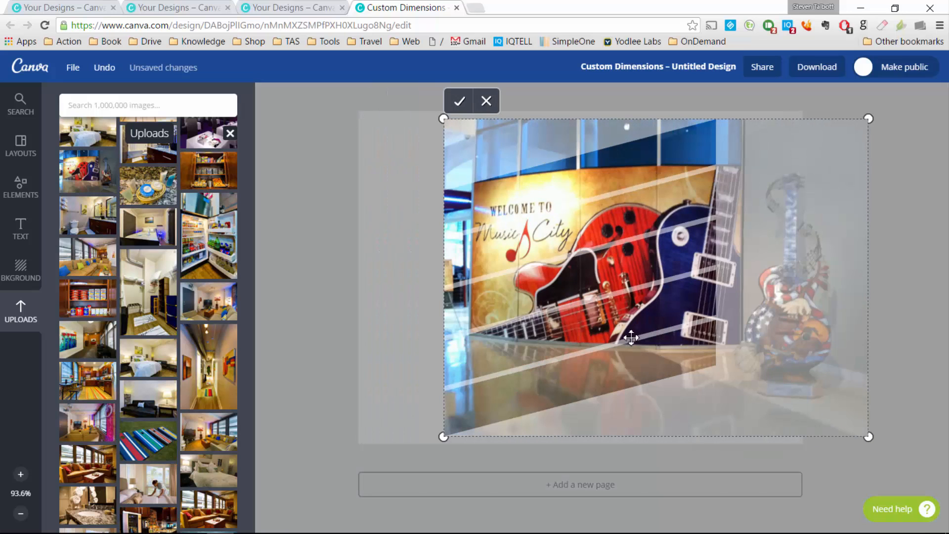
pyautogui.click(460, 102)
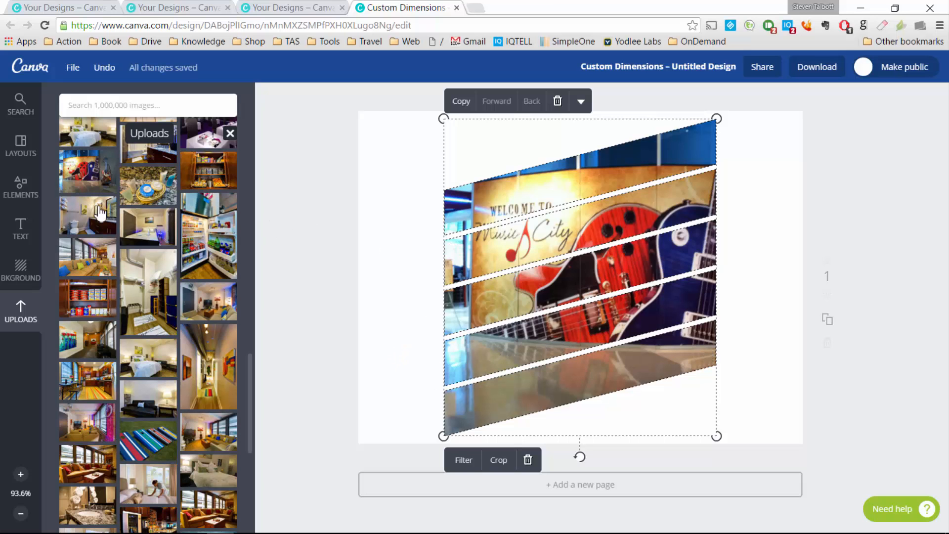
pyautogui.click(566, 110)
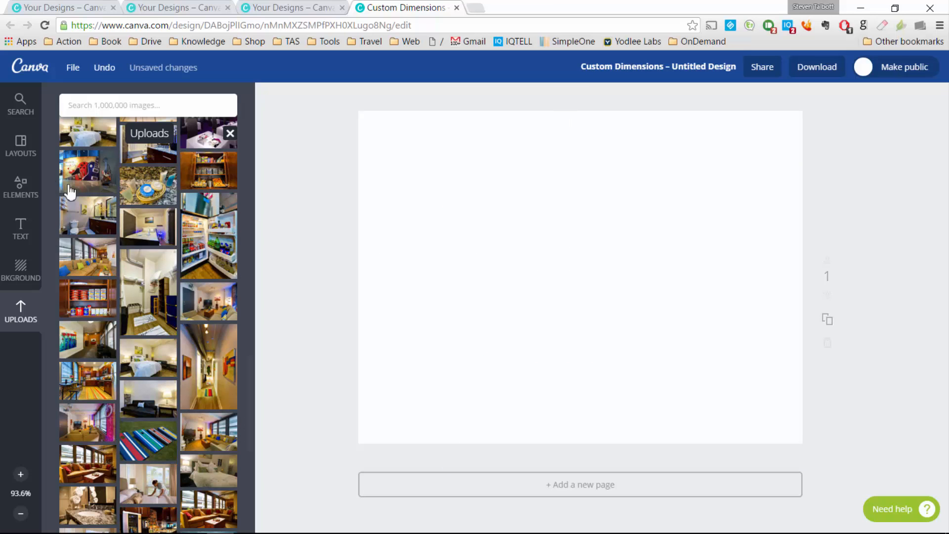
# Step: Place a large blue six-pointed star in the middle of the blank page
pyautogui.click(21, 146)
pyautogui.click(21, 187)
pyautogui.scroll(9, 146, 190)
pyautogui.click(162, 180)
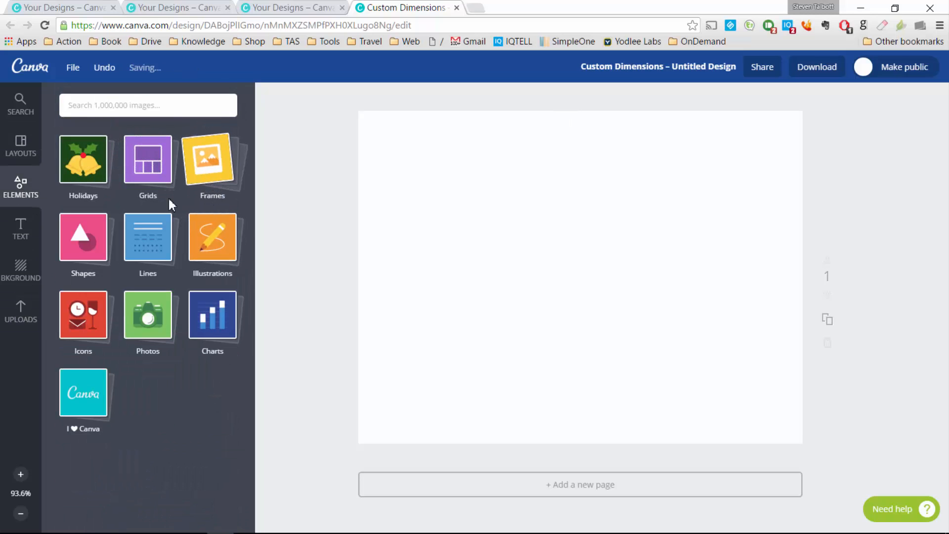
pyautogui.click(84, 239)
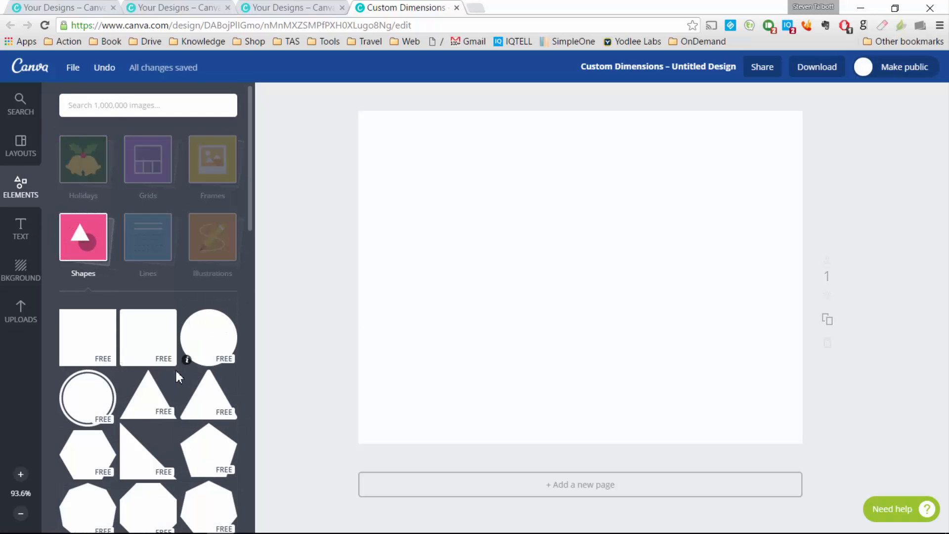
pyautogui.scroll(-3, 178, 377)
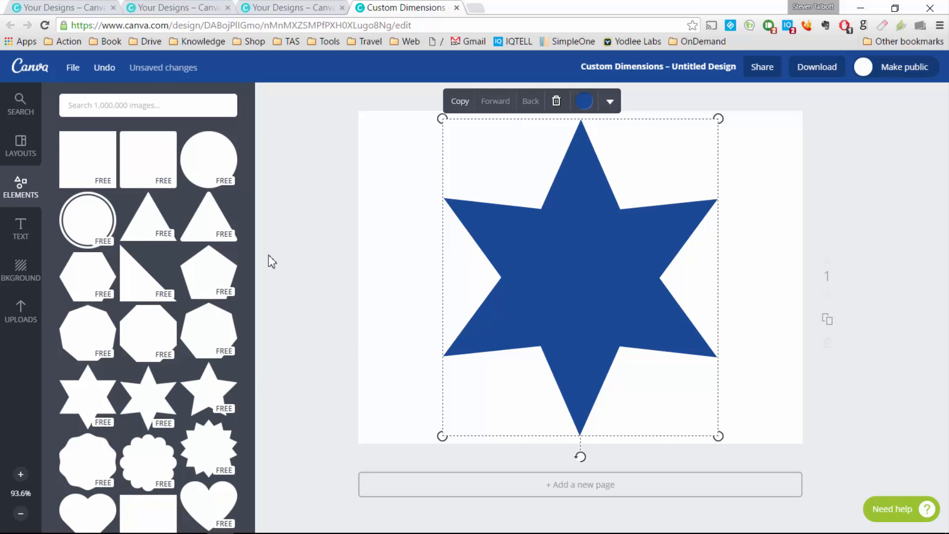
pyautogui.click(21, 310)
pyautogui.moveTo(204, 256); pyautogui.dragTo(544, 267)
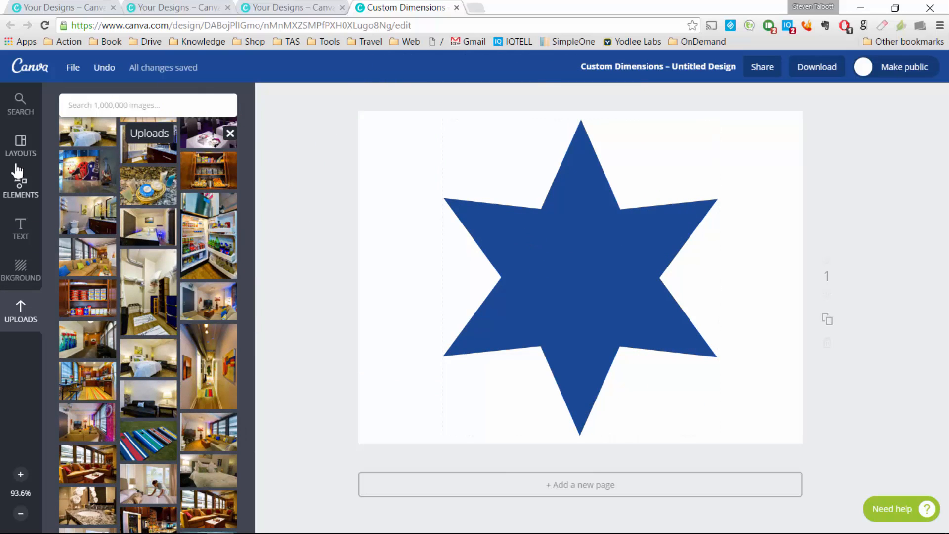
# Step: Browse the Shapes category again, collapsing and reopening it
pyautogui.click(20, 184)
pyautogui.scroll(4, 180, 189)
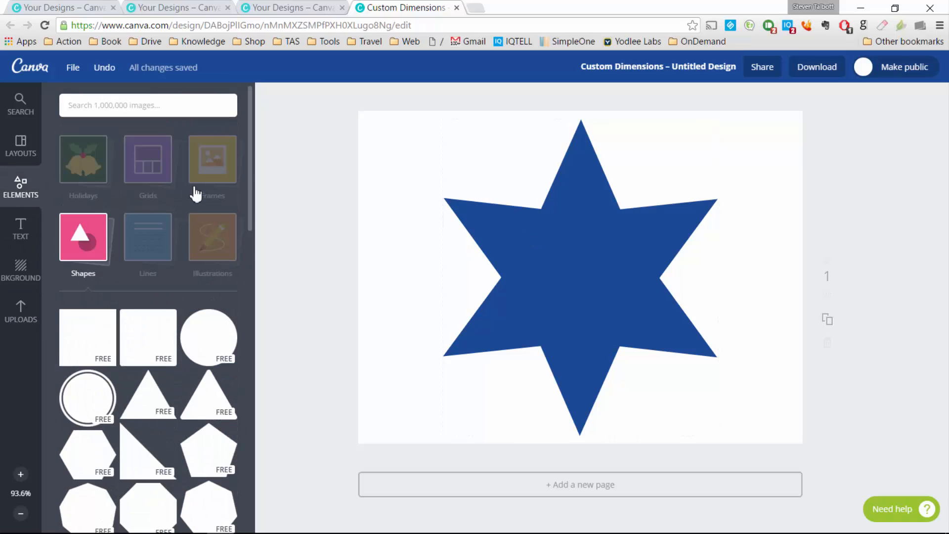
pyautogui.click(194, 189)
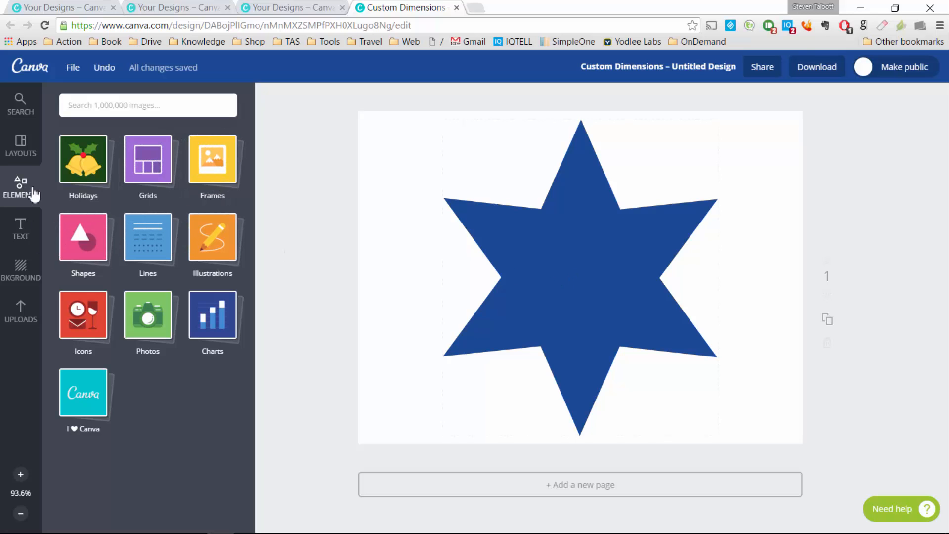
pyautogui.click(102, 244)
pyautogui.scroll(-4, 184, 331)
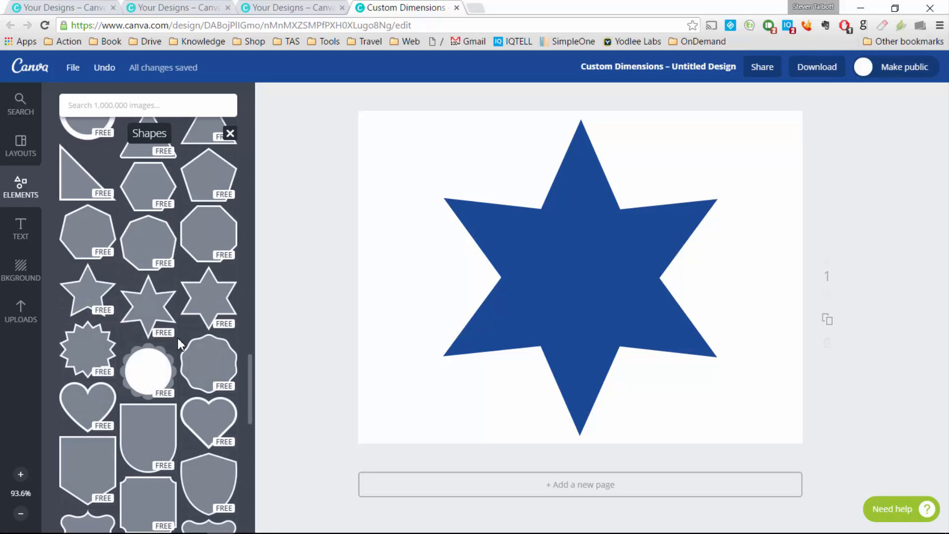
pyautogui.scroll(5, 177, 337)
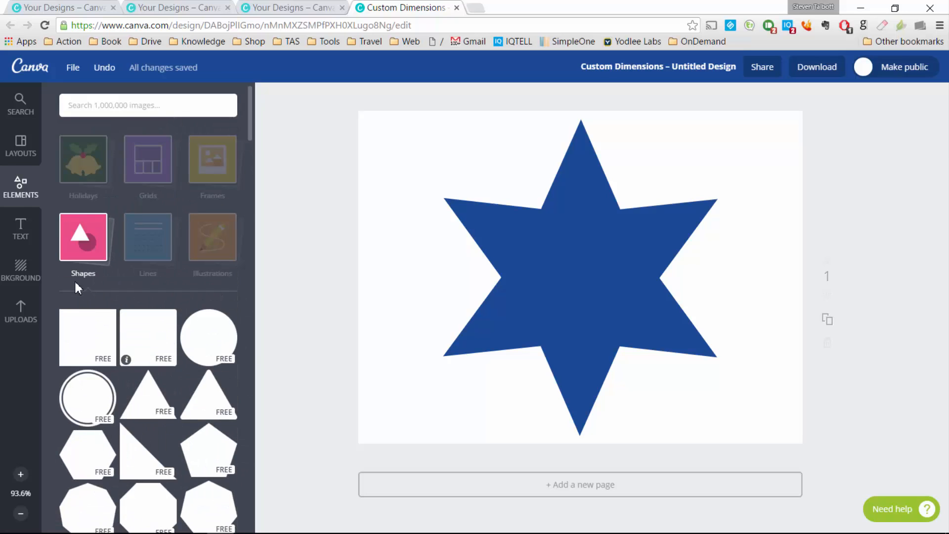
pyautogui.click(155, 190)
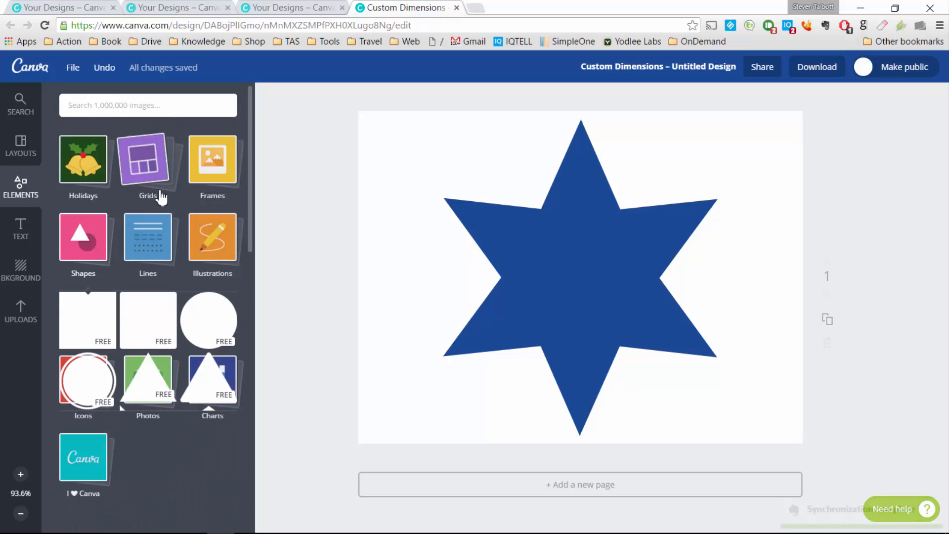
# Step: Lay the red-and-blue confetti pattern from Lines across the centre of the star
pyautogui.click(126, 253)
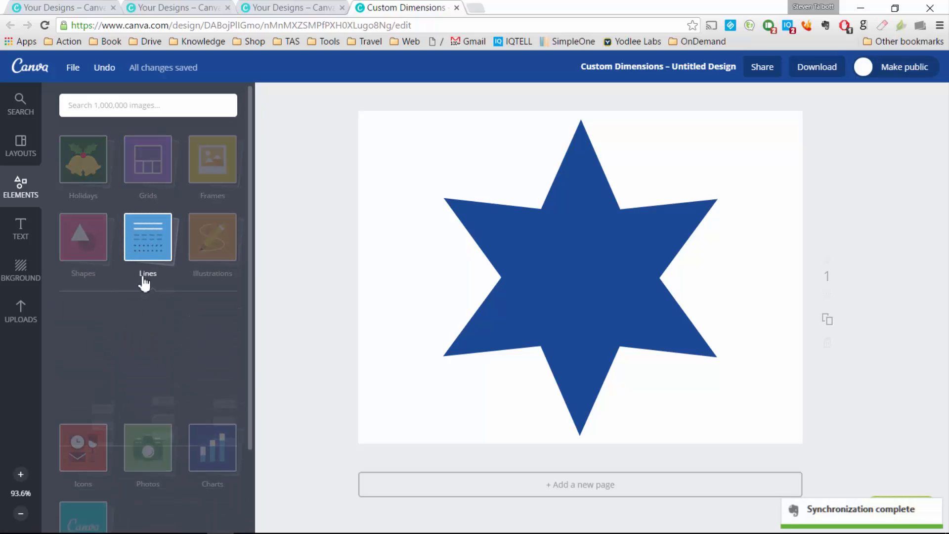
pyautogui.scroll(-4, 161, 330)
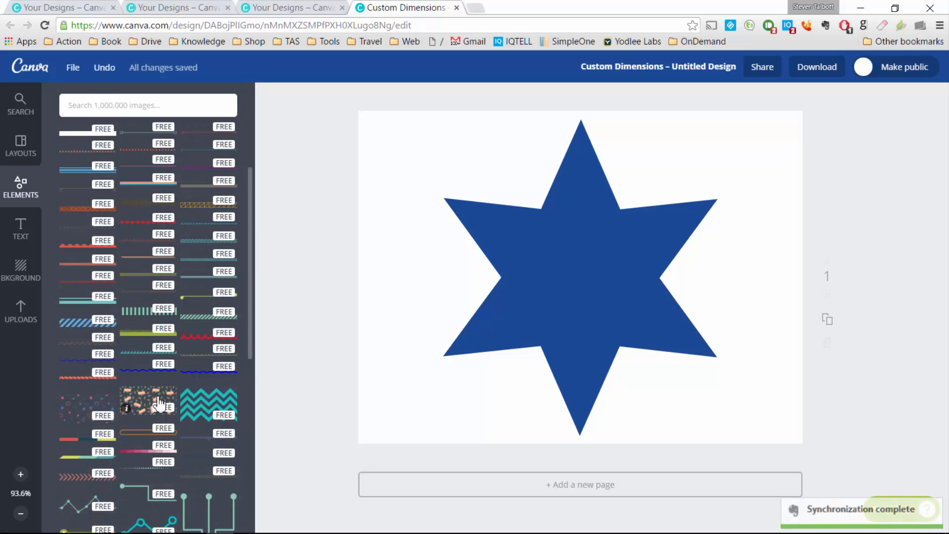
pyautogui.moveTo(91, 402); pyautogui.dragTo(586, 274)
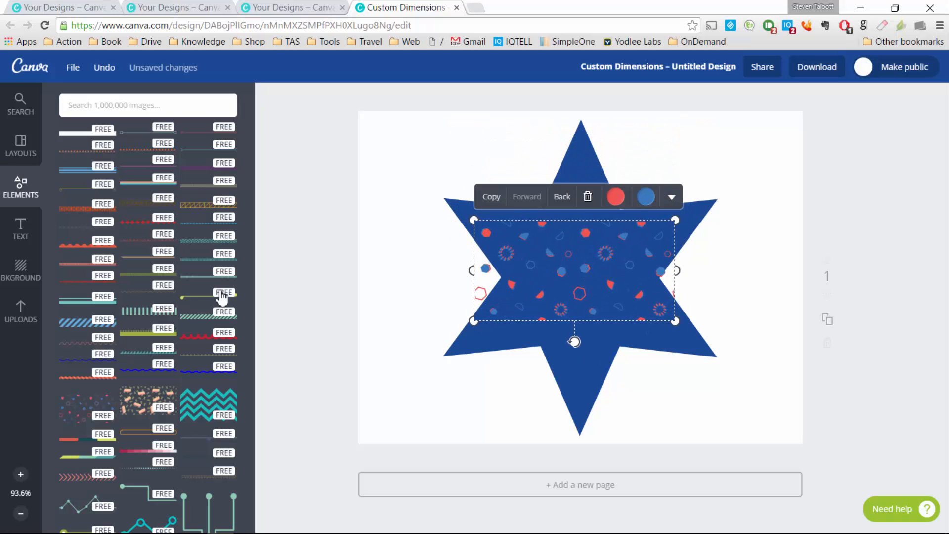
# Step: Browse Layouts and the Illustrations collection without adding anything
pyautogui.click(22, 147)
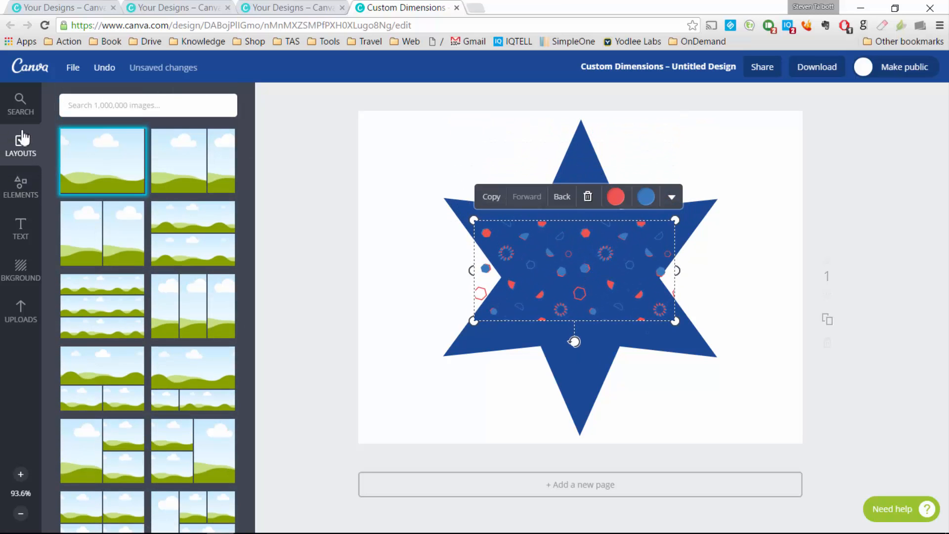
pyautogui.click(24, 187)
pyautogui.scroll(3, 170, 277)
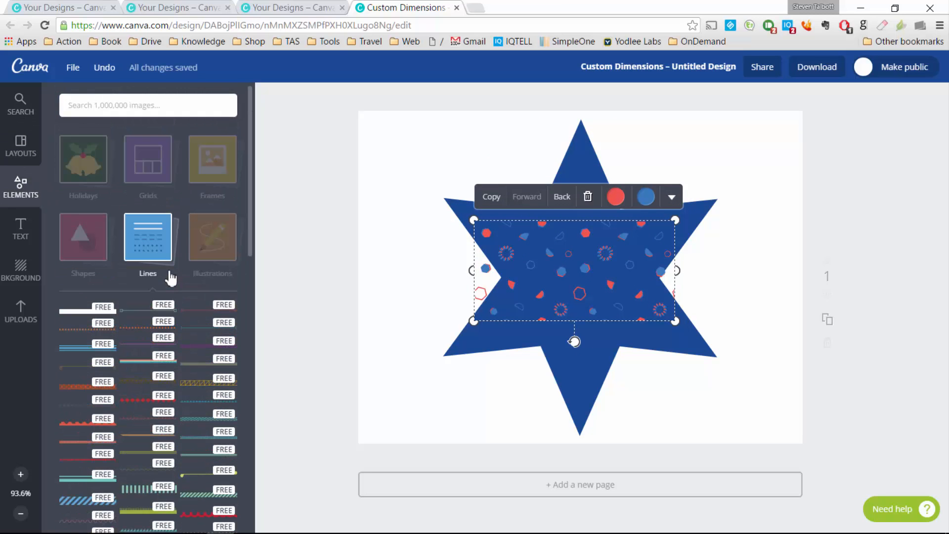
pyautogui.click(200, 244)
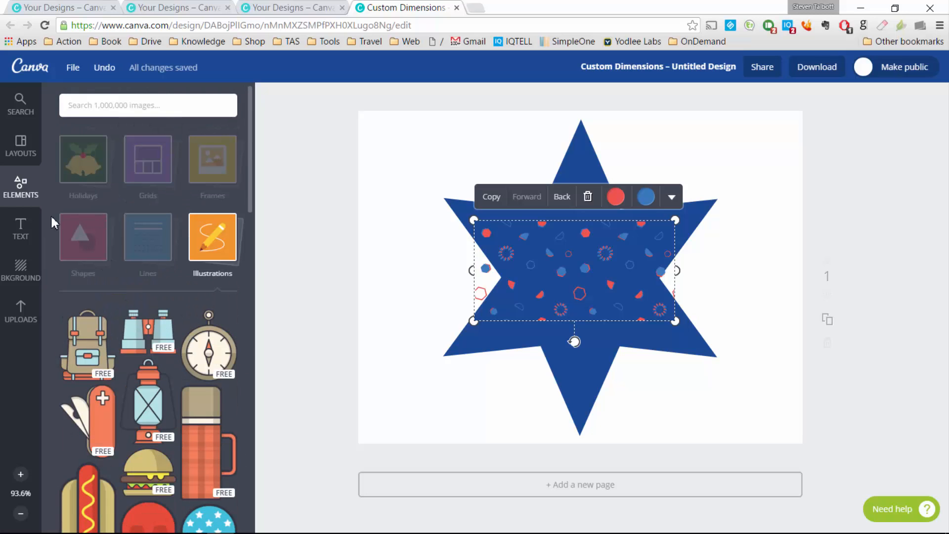
pyautogui.click(31, 198)
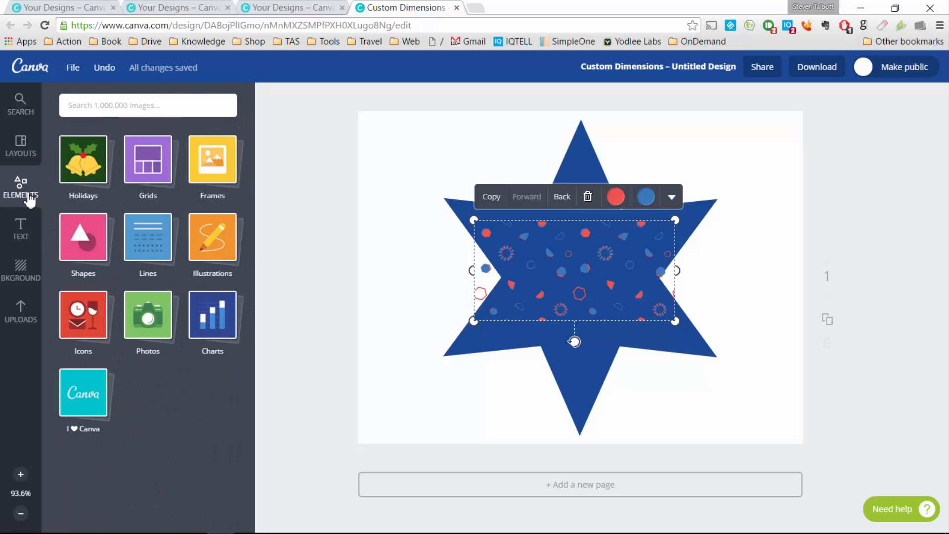
# Step: Scroll through the Icons element collection
pyautogui.click(97, 318)
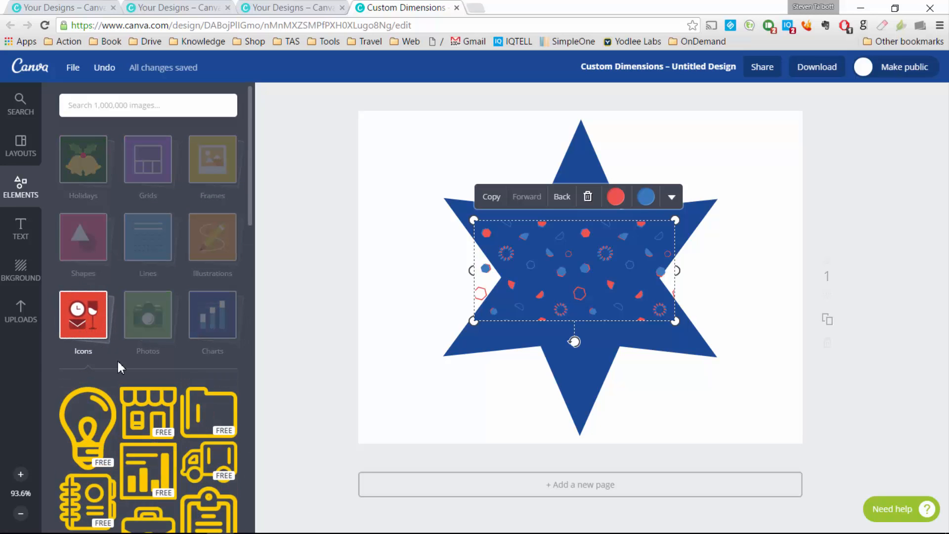
pyautogui.scroll(-20, 104, 376)
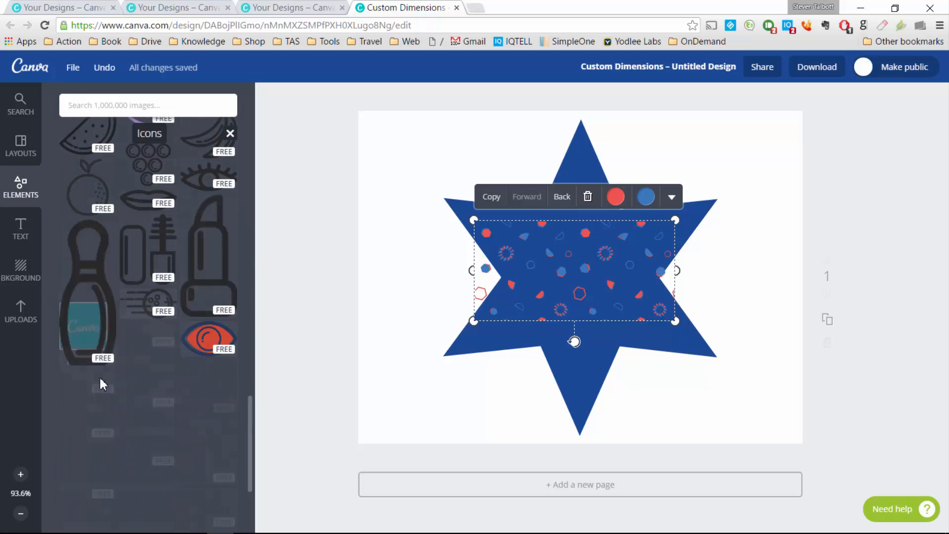
pyautogui.scroll(-15, 100, 383)
pyautogui.scroll(-6, 100, 386)
pyautogui.scroll(20, 97, 371)
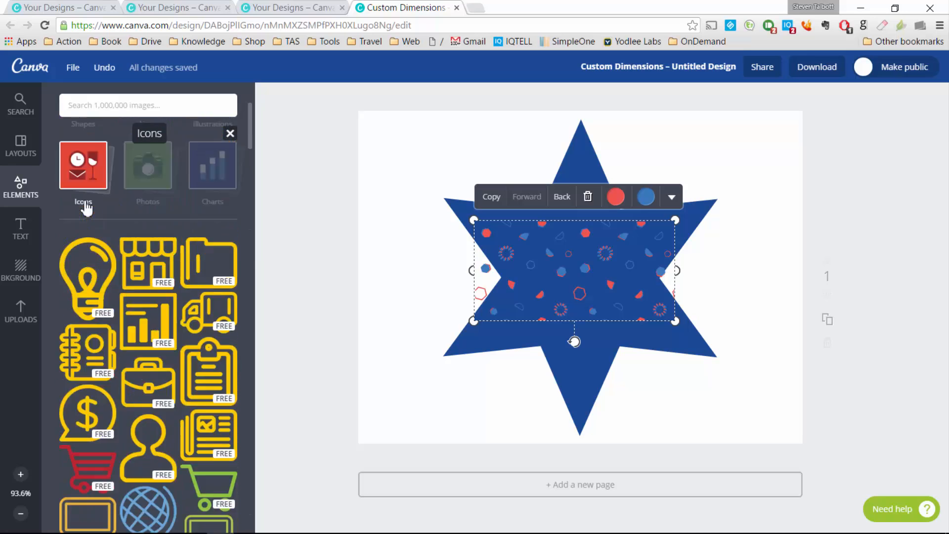
pyautogui.scroll(3, 86, 208)
# Step: Search the image library for "facebook" and then "social media"
pyautogui.click(162, 110)
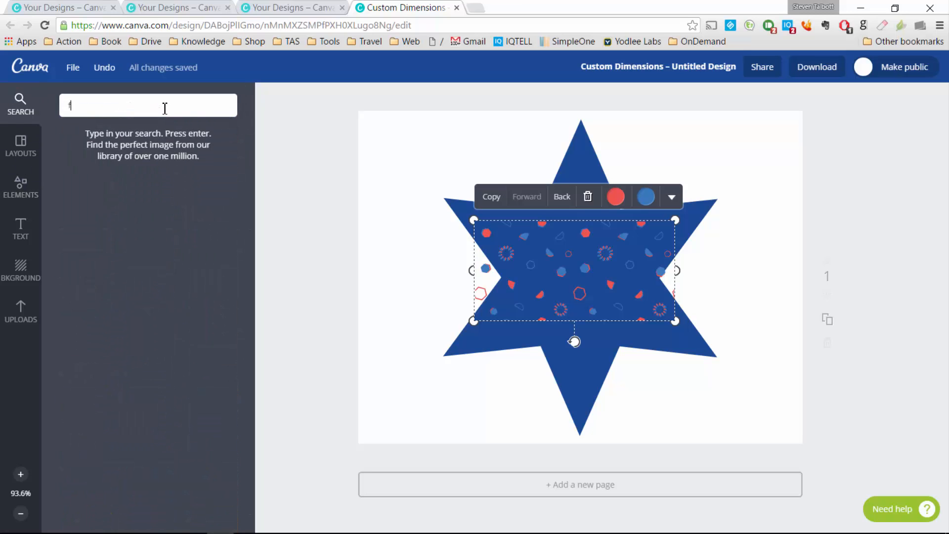
pyautogui.write('facebook')
pyautogui.press('Return')
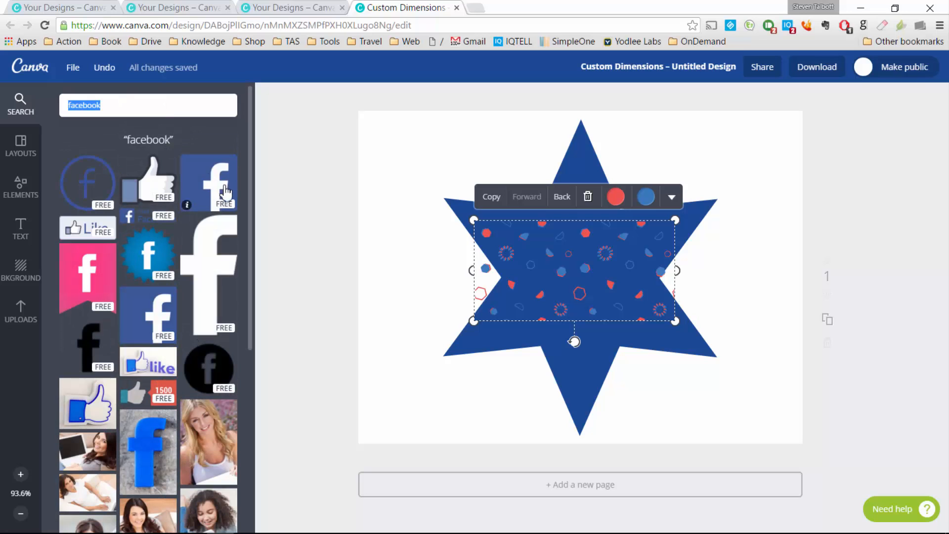
pyautogui.write('s')
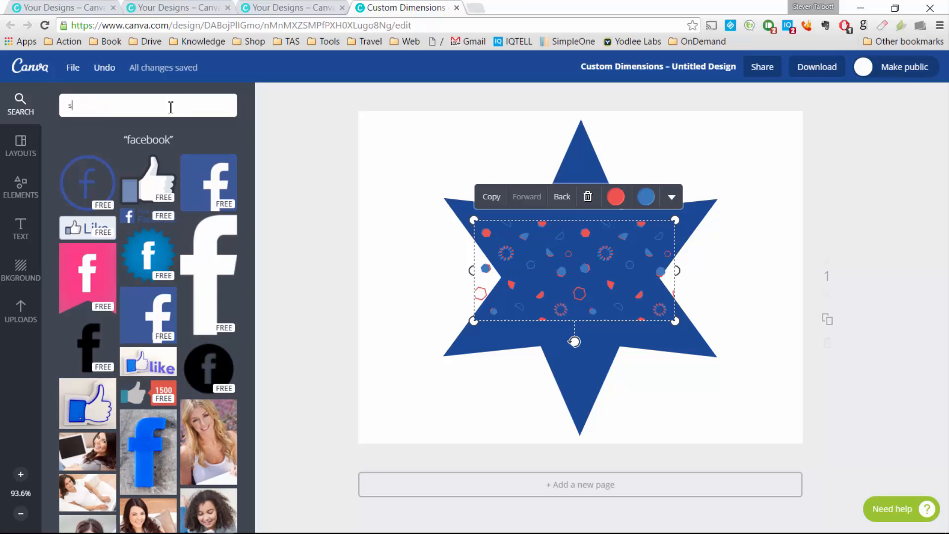
pyautogui.write('ocial media')
pyautogui.press('Return')
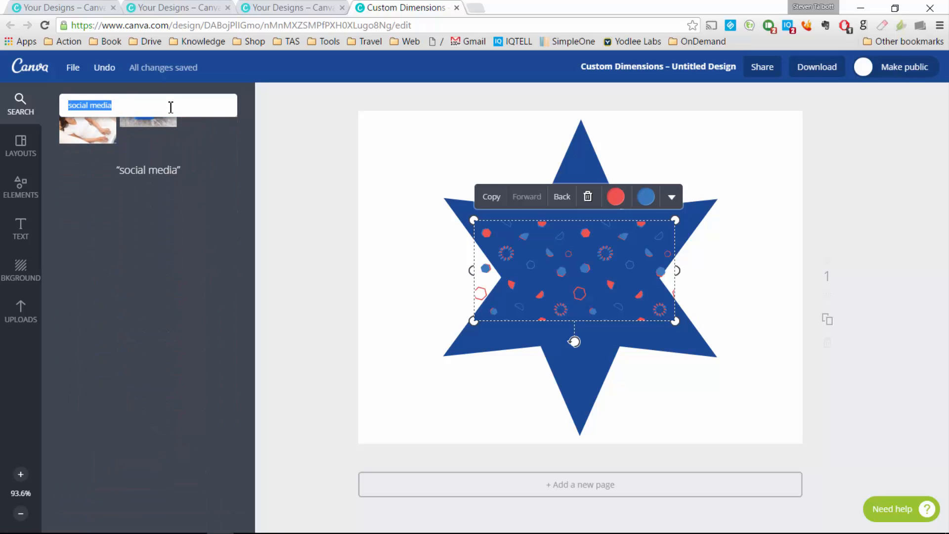
pyautogui.scroll(-15, 125, 294)
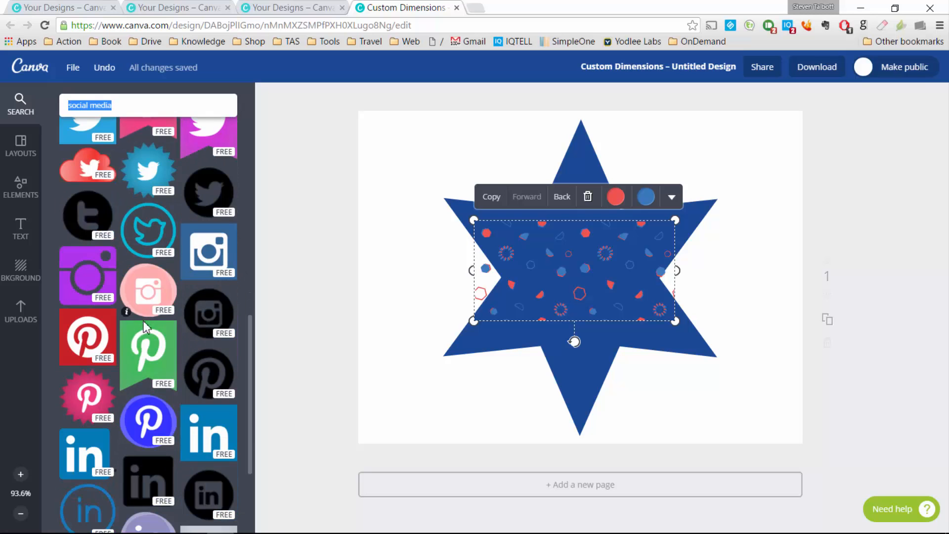
pyautogui.scroll(12, 127, 311)
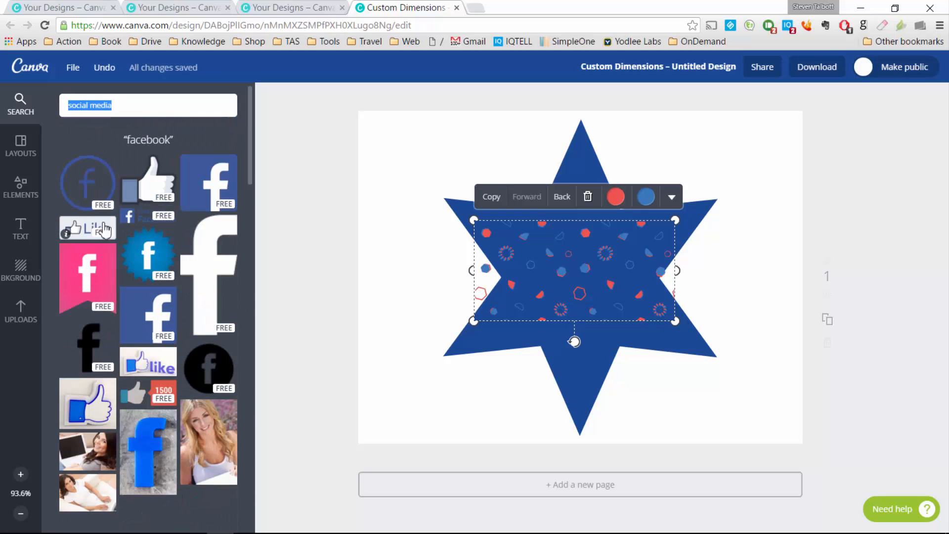
# Step: Browse the free Photos collection, then bring up the Charts collection
pyautogui.click(37, 188)
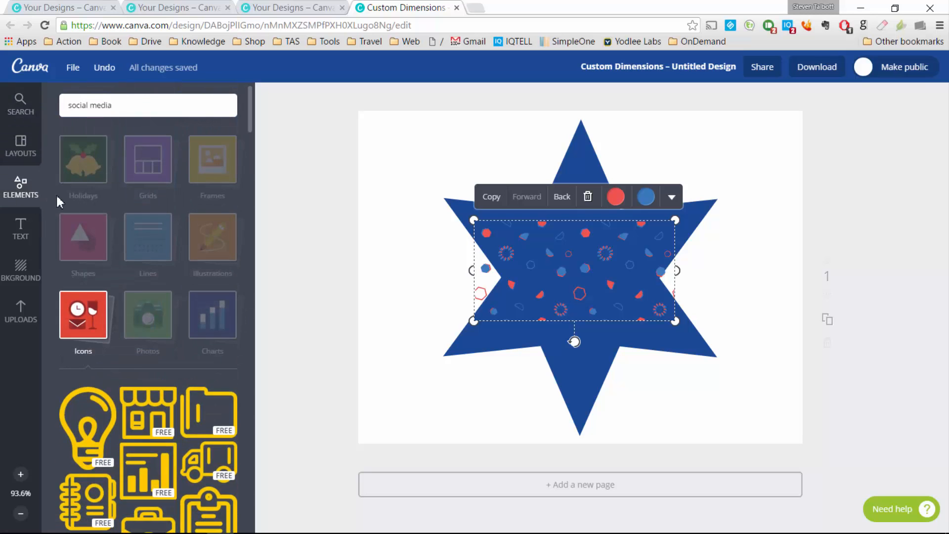
pyautogui.click(163, 318)
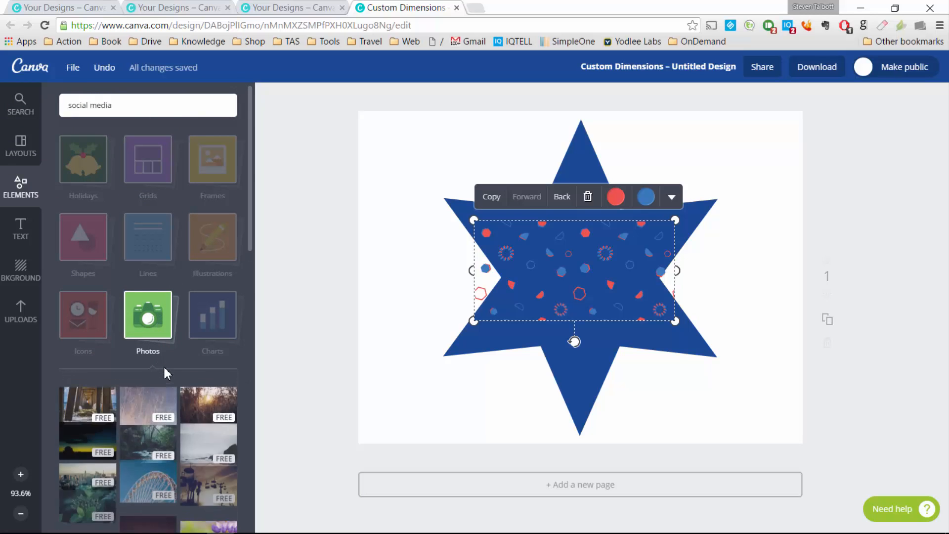
pyautogui.scroll(-5, 164, 373)
pyautogui.scroll(-5, 176, 360)
pyautogui.scroll(10, 176, 360)
pyautogui.click(207, 322)
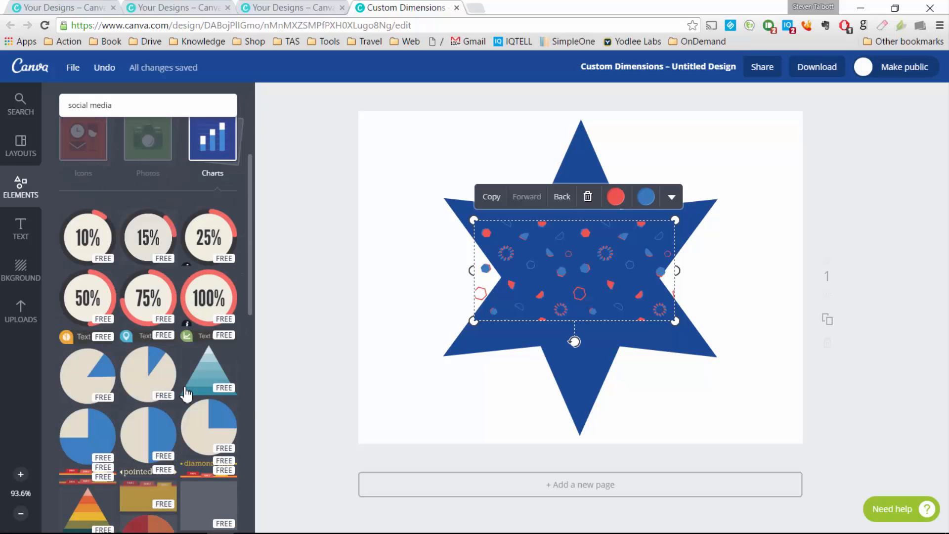
# Step: Delete the blue star and the confetti pattern from the page
pyautogui.click(707, 217)
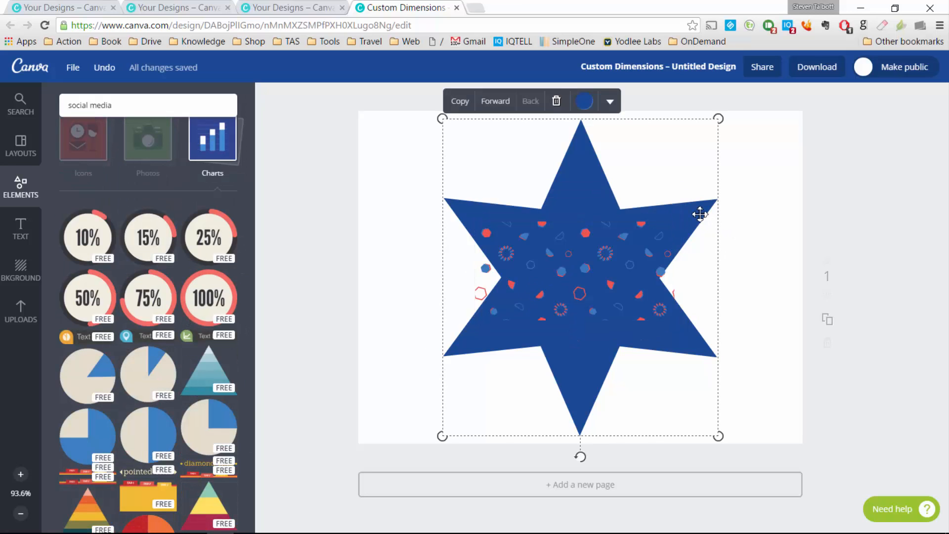
pyautogui.press('Delete')
pyautogui.click(611, 228)
pyautogui.press('Delete')
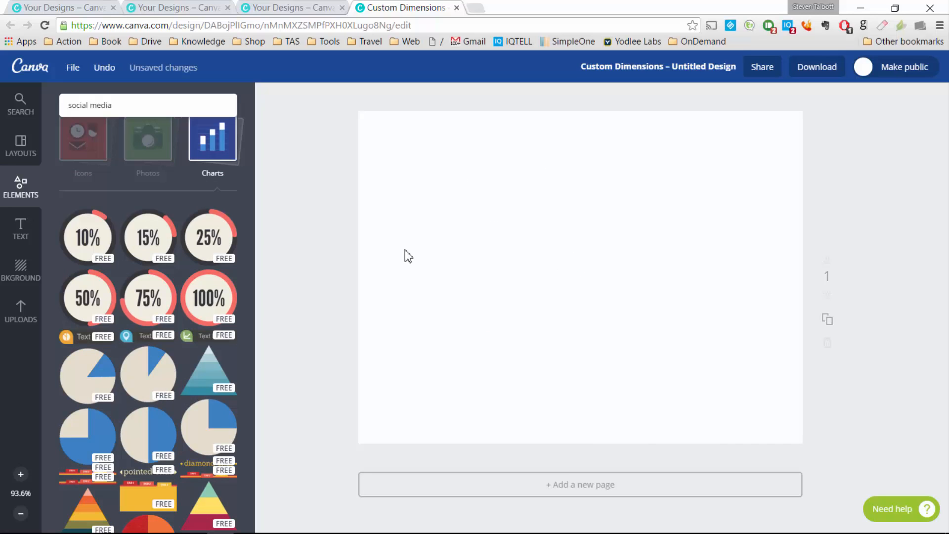
# Step: Try the 100% ring chart and the blue-slice pie chart, removing each
pyautogui.click(210, 302)
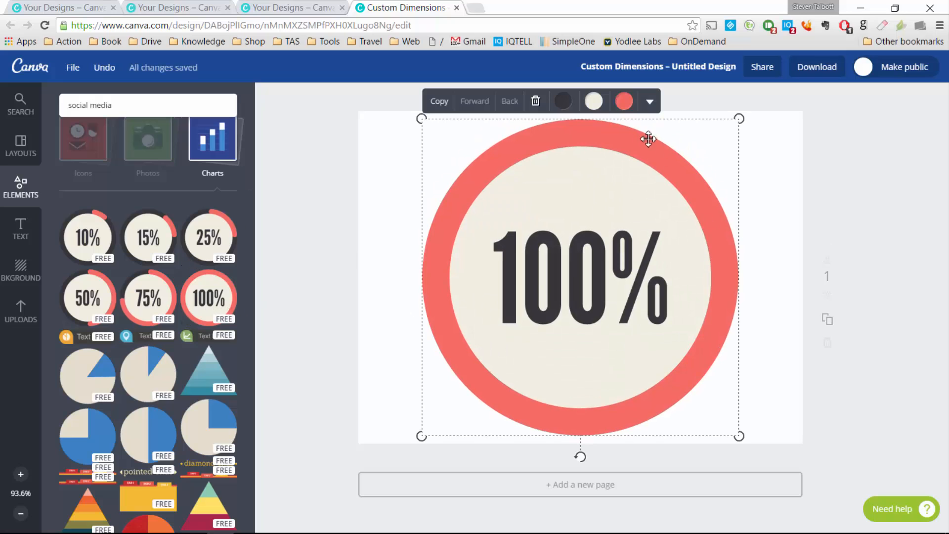
pyautogui.click(535, 101)
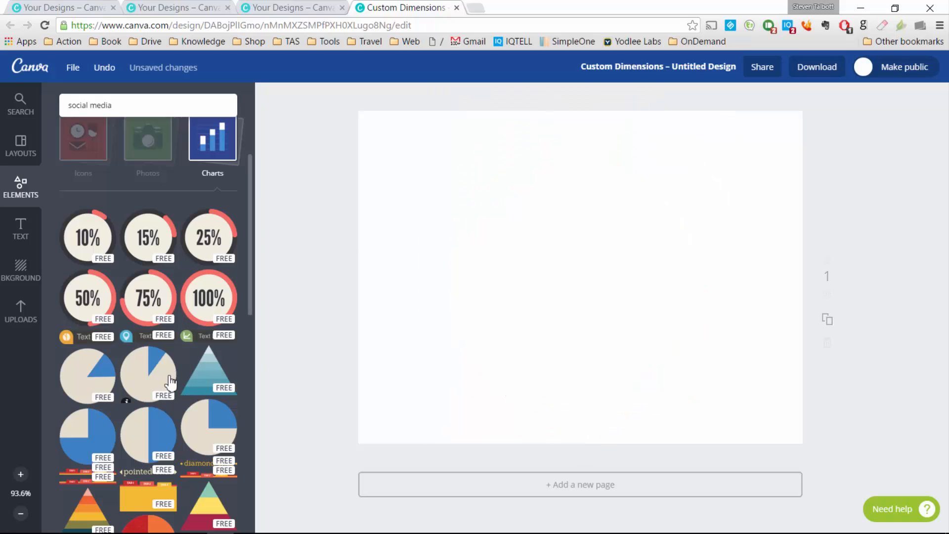
pyautogui.click(148, 374)
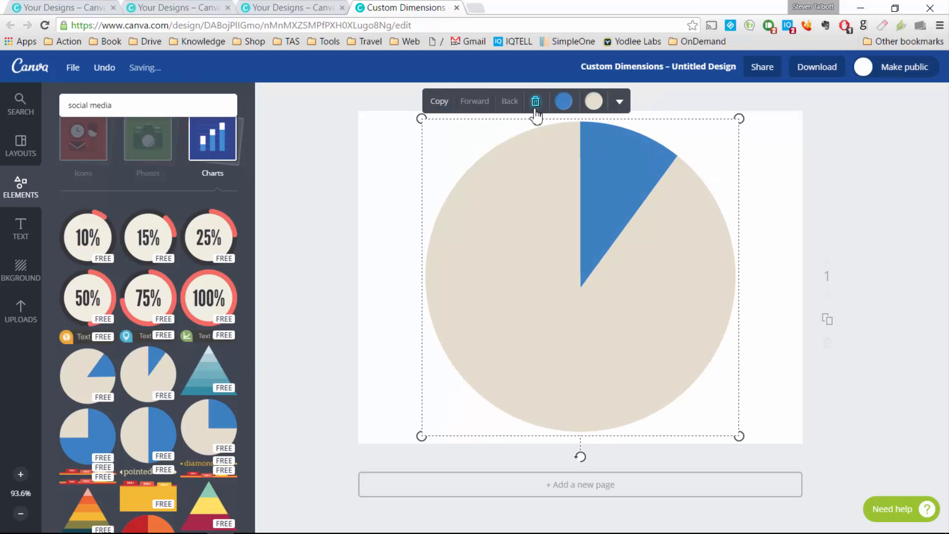
pyautogui.click(535, 101)
pyautogui.scroll(-5, 148, 383)
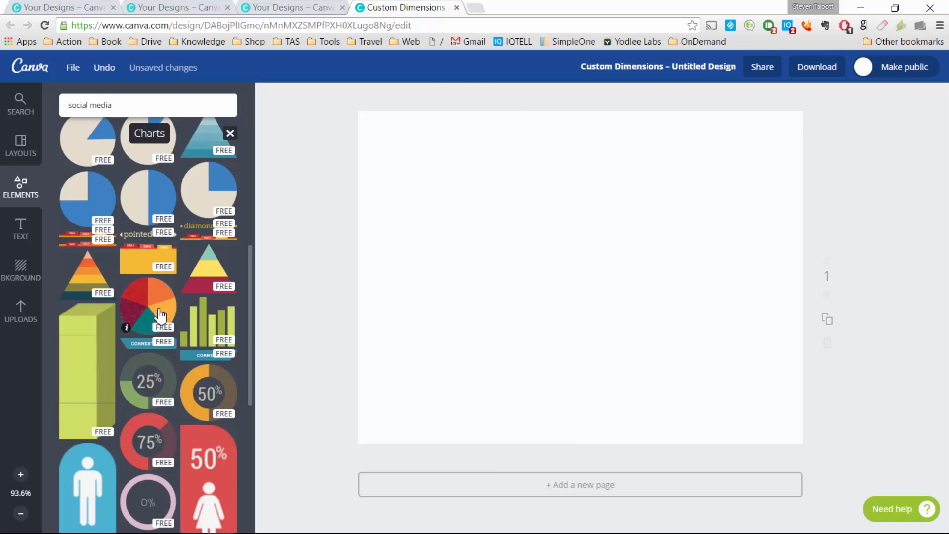
pyautogui.scroll(-10, 163, 321)
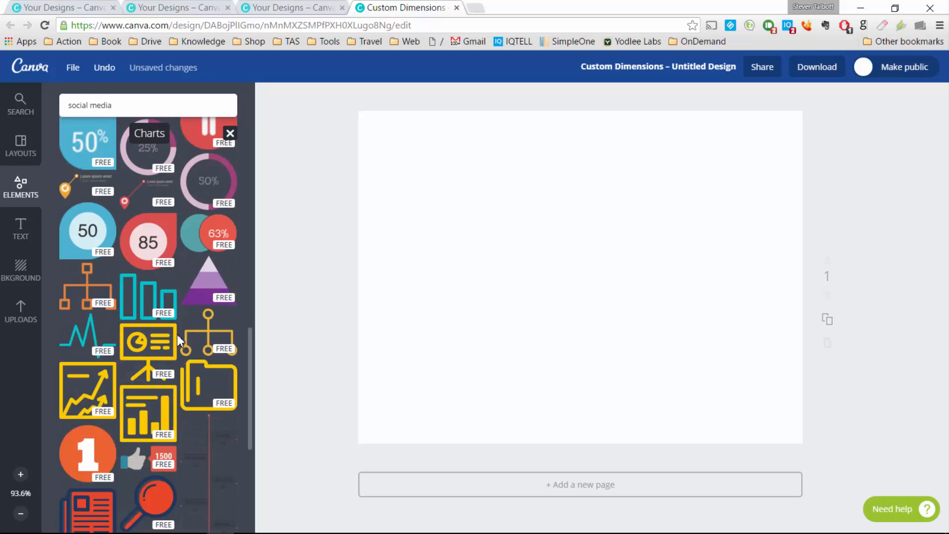
pyautogui.scroll(-10, 163, 366)
pyautogui.scroll(20, 153, 401)
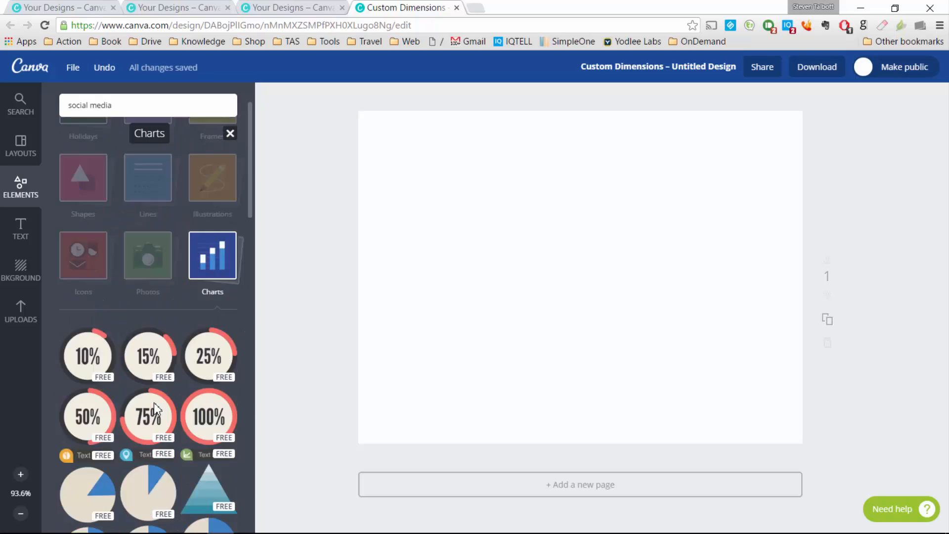
pyautogui.scroll(1, 153, 402)
# Step: Return from the image search results to the Canva home page
pyautogui.click(18, 101)
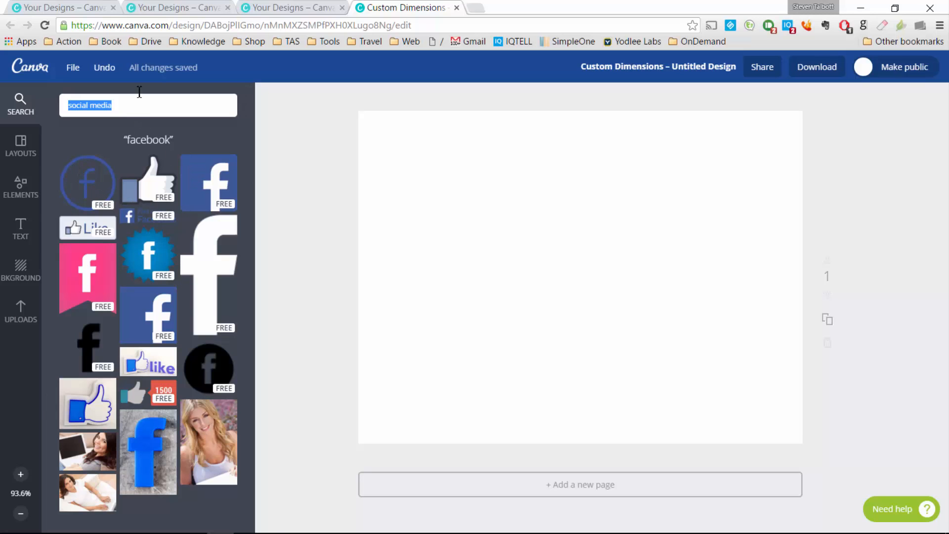
pyautogui.click(26, 66)
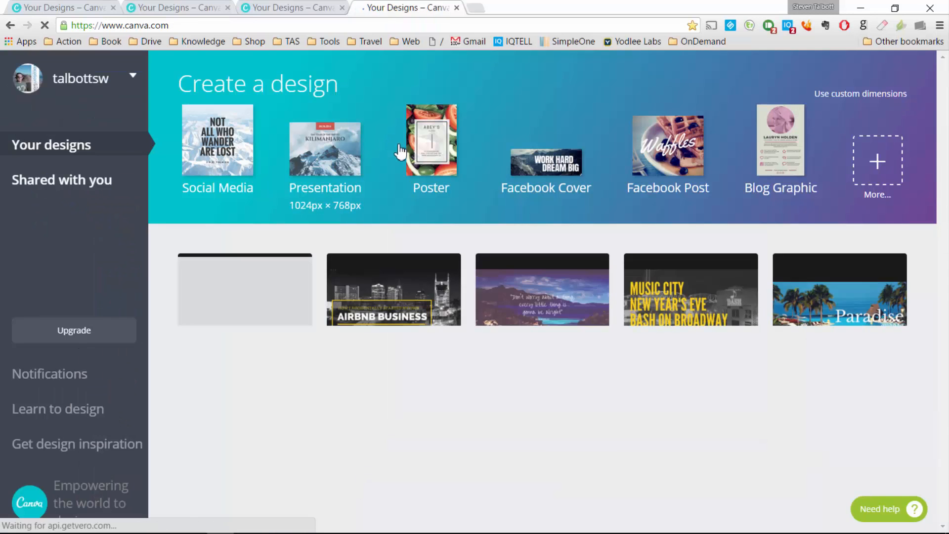
# Step: Start a new Infographic design from the full list of design types
pyautogui.click(877, 159)
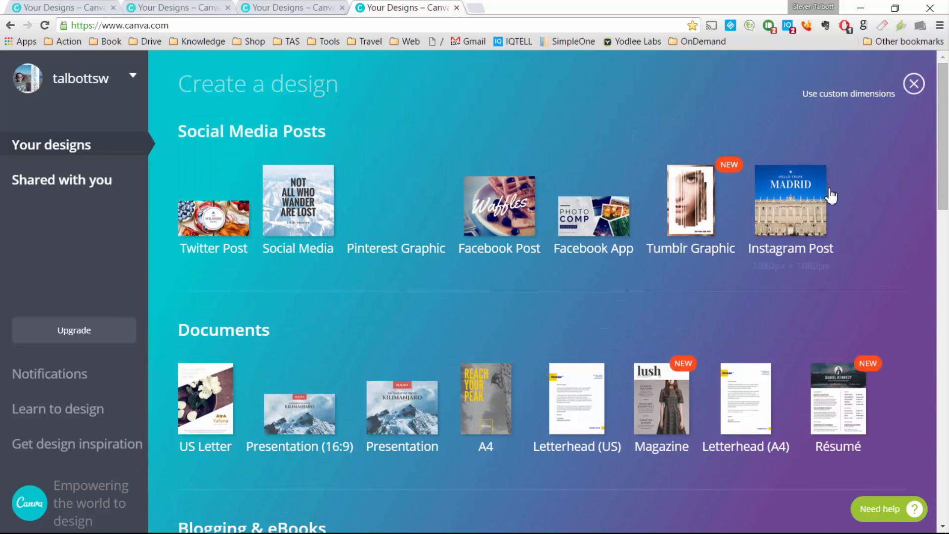
pyautogui.scroll(-2, 668, 262)
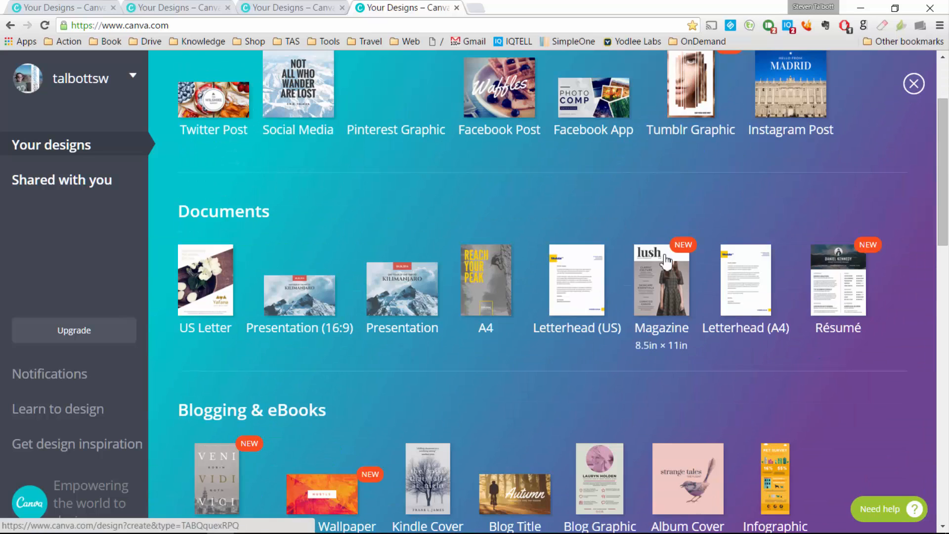
pyautogui.scroll(-2, 665, 259)
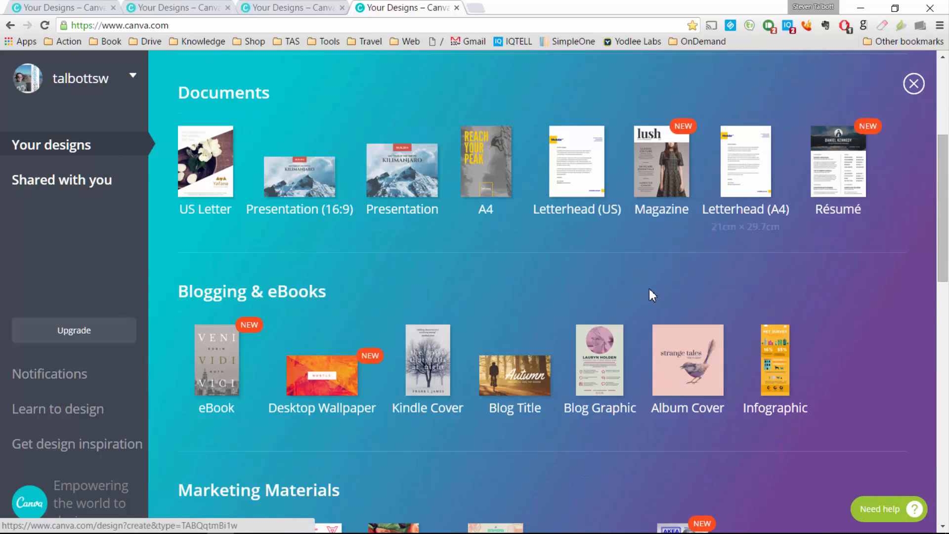
pyautogui.scroll(-3, 649, 293)
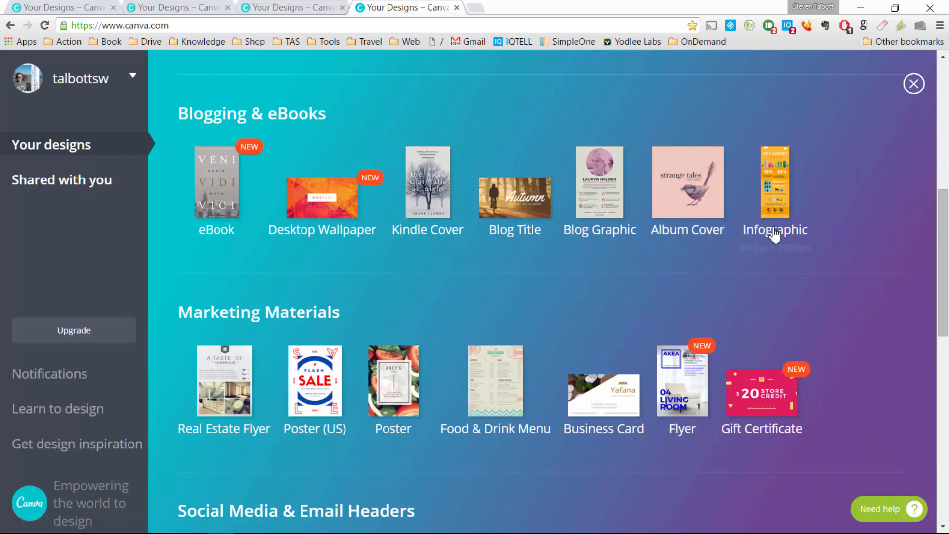
pyautogui.click(772, 187)
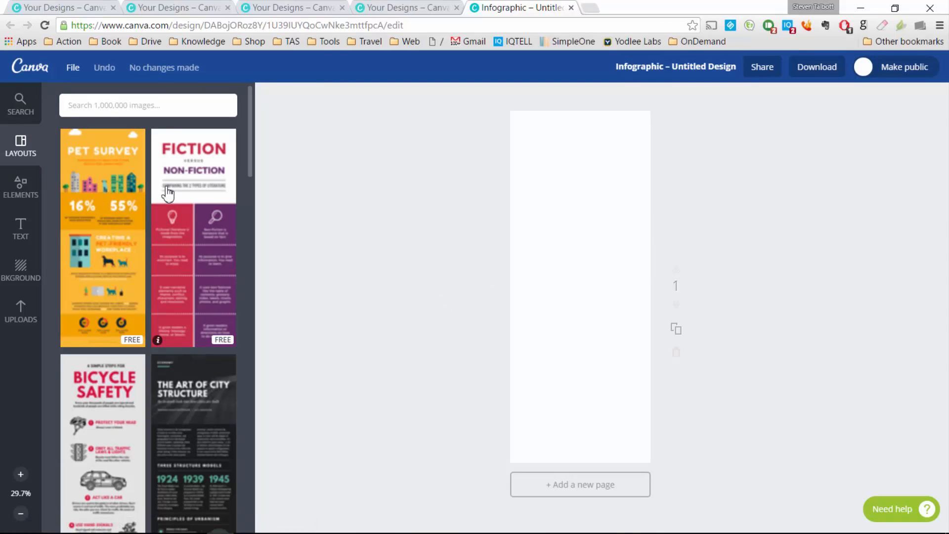
# Step: Apply the Chicago city-guide infographic layout to the page
pyautogui.scroll(-5, 144, 242)
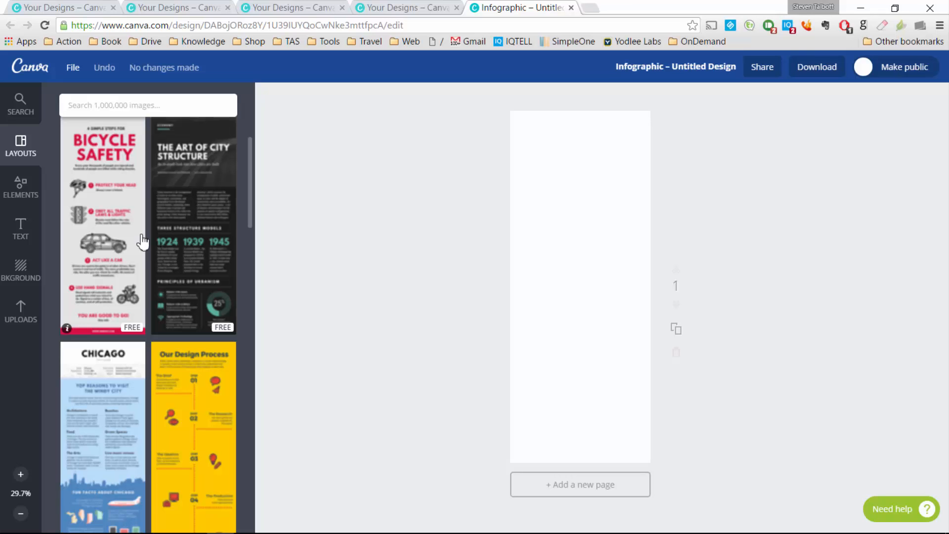
pyautogui.scroll(-10, 142, 242)
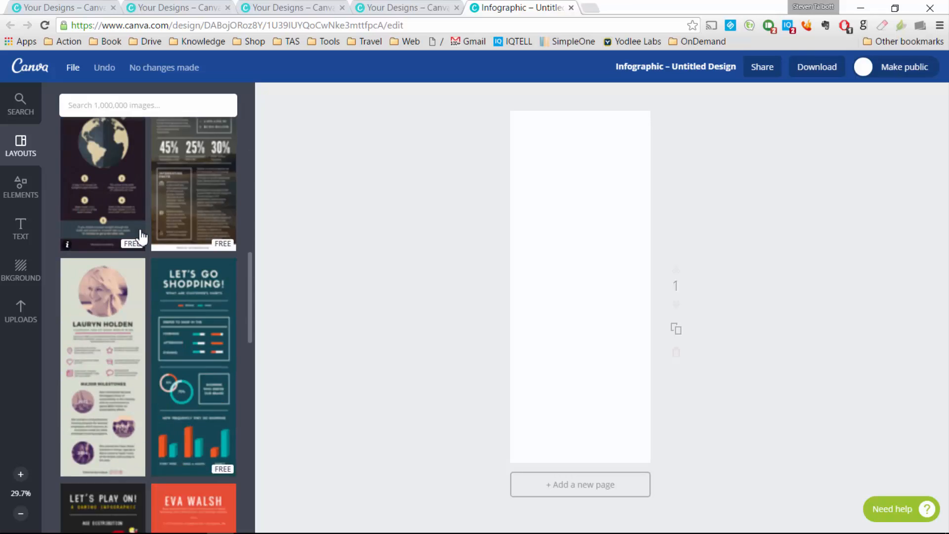
pyautogui.scroll(-5, 142, 236)
pyautogui.scroll(-10, 144, 236)
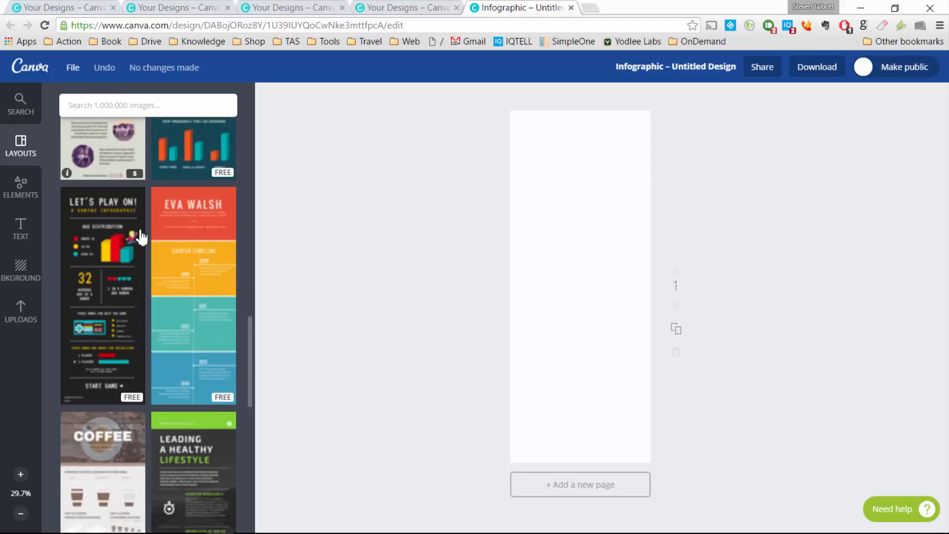
pyautogui.scroll(14, 156, 235)
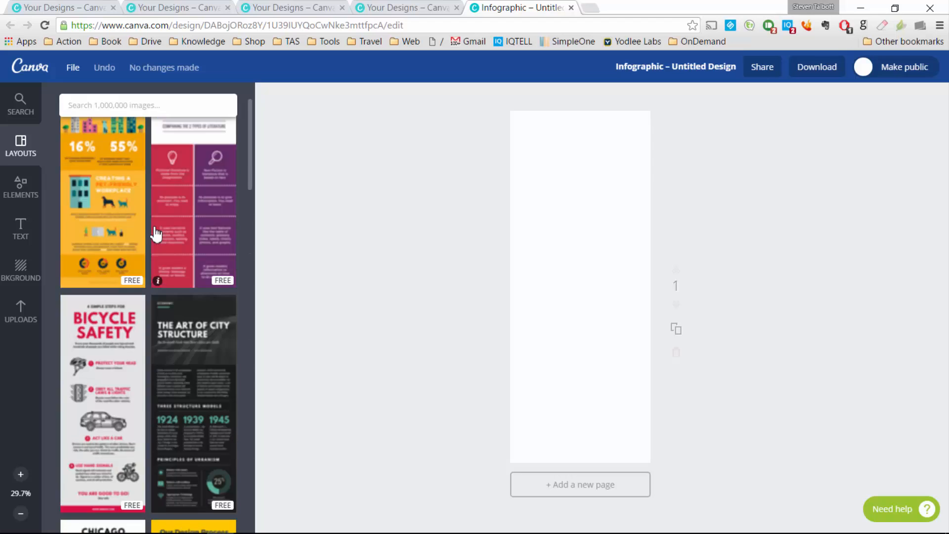
pyautogui.scroll(-5, 160, 236)
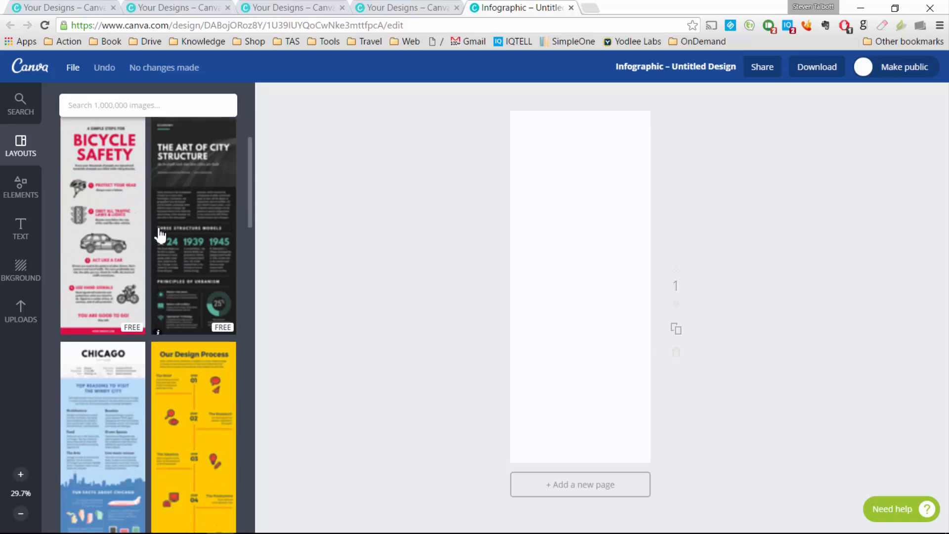
pyautogui.scroll(-3, 159, 236)
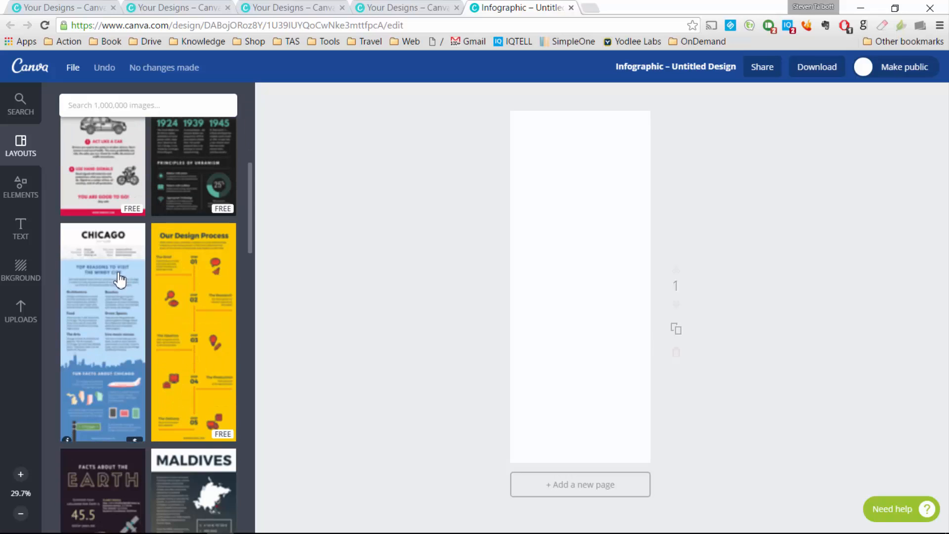
pyautogui.click(120, 281)
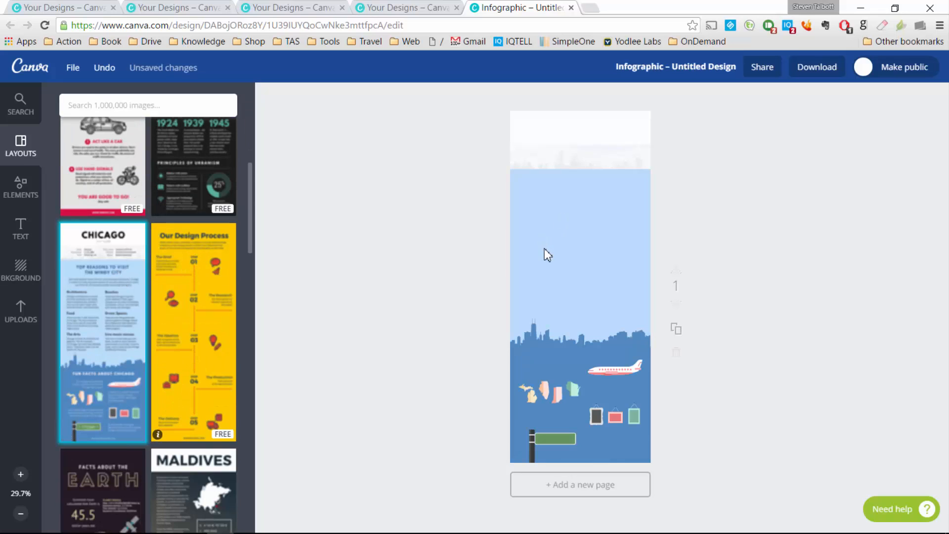
# Step: Change the CHICAGO title to NASHVILLE and zoom in on the infographic
pyautogui.hotkey('ctrl', '+')
pyautogui.hotkey('ctrl', '+')
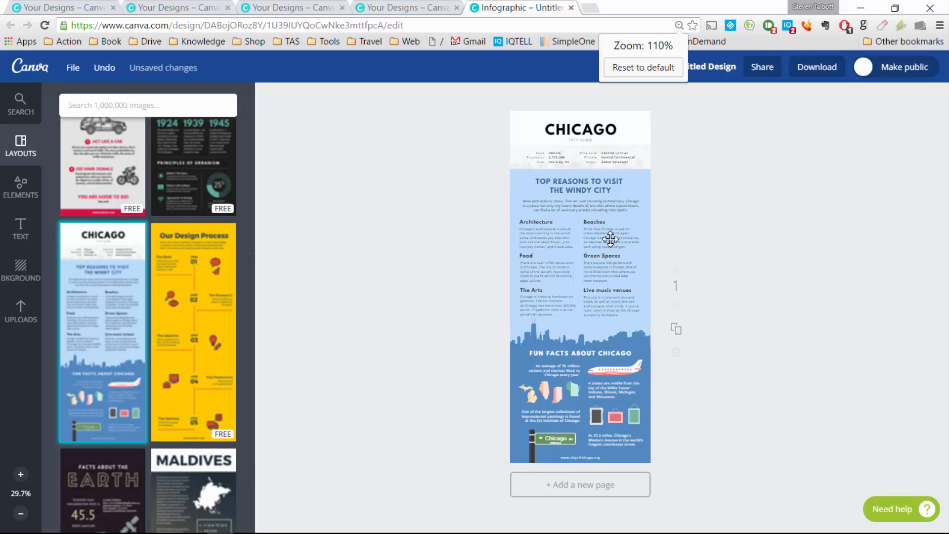
pyautogui.doubleClick(614, 139)
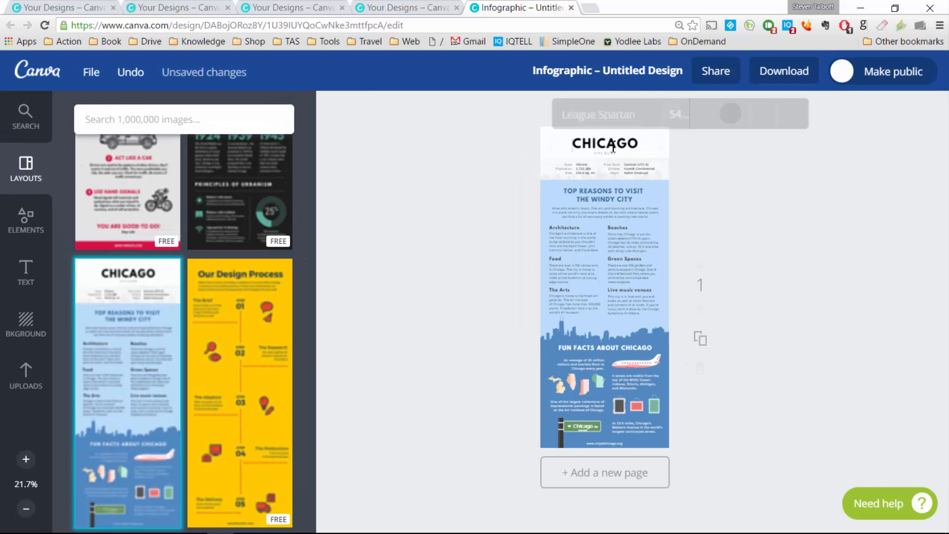
pyautogui.write('NASHVILLE')
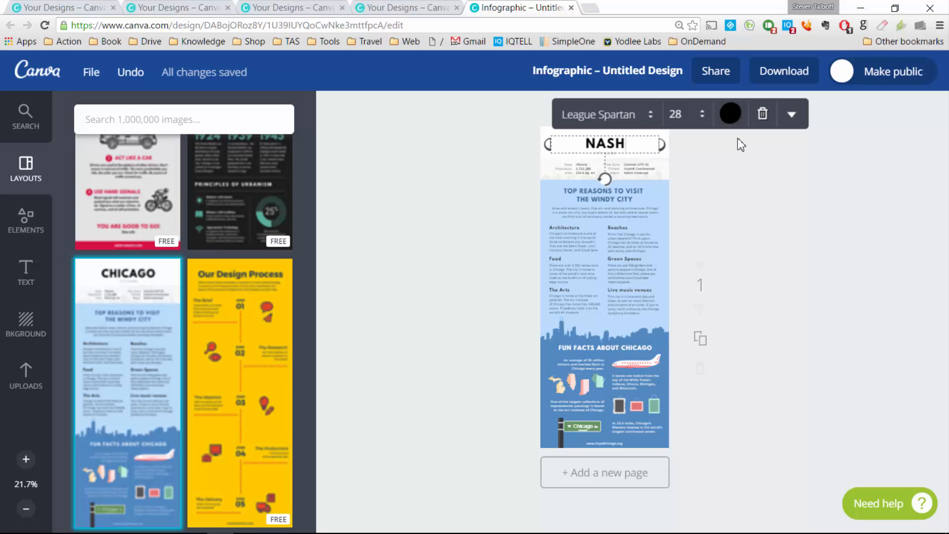
pyautogui.click(847, 169)
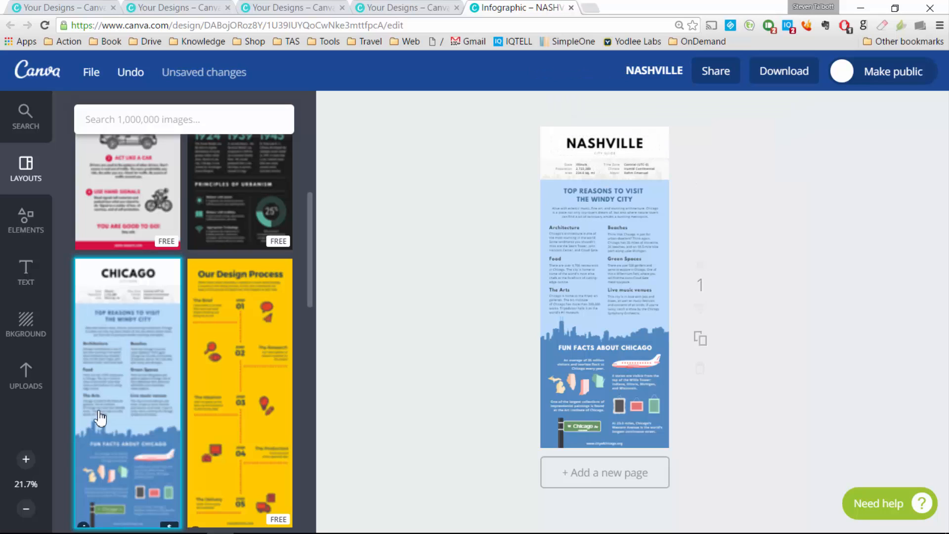
pyautogui.click(26, 459)
# Step: Change the heading's second line from THE WINDY CITY to MUSIC CITY
pyautogui.click(25, 460)
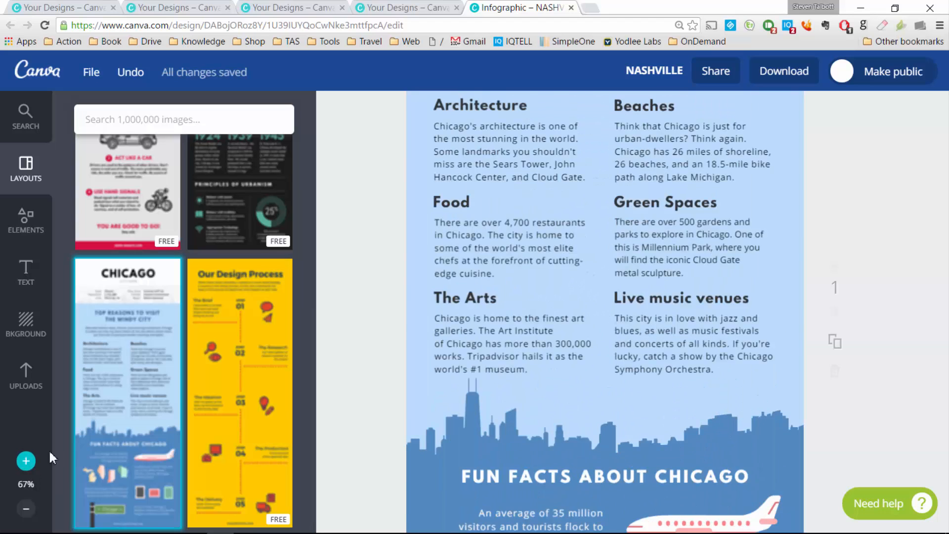
pyautogui.scroll(4, 397, 347)
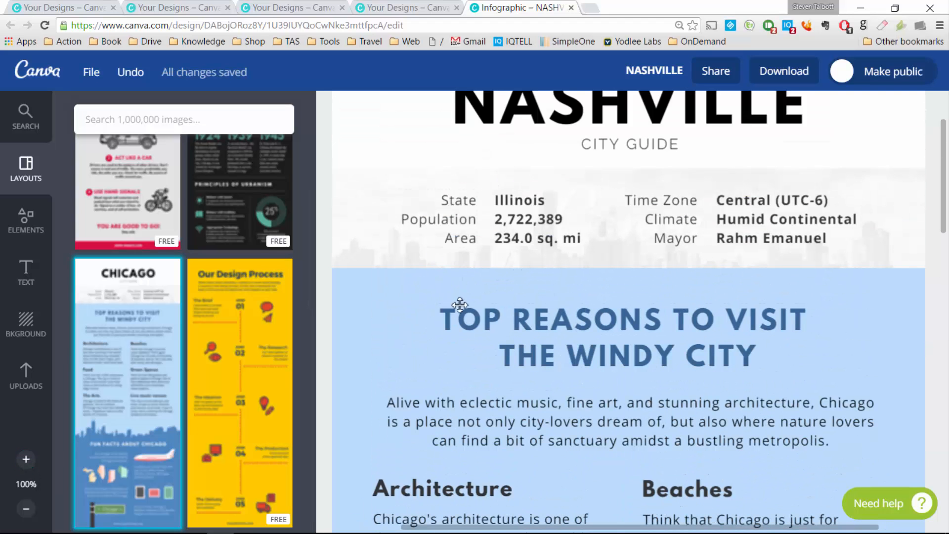
pyautogui.tripleClick(689, 357)
pyautogui.write('MUSIC CITY')
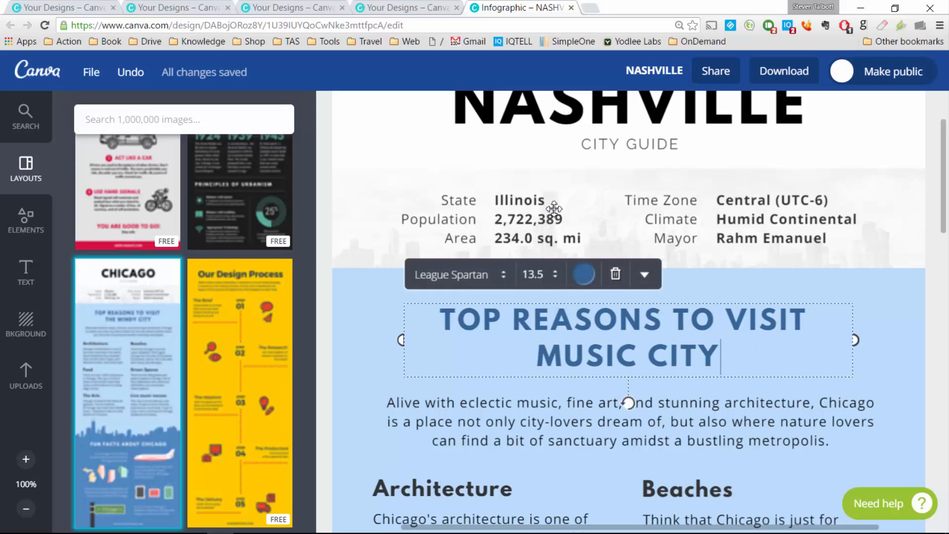
# Step: Replace the State value Illinois with Tennessee
pyautogui.click(519, 200)
pyautogui.doubleClick(519, 200)
pyautogui.write('Tennessee')
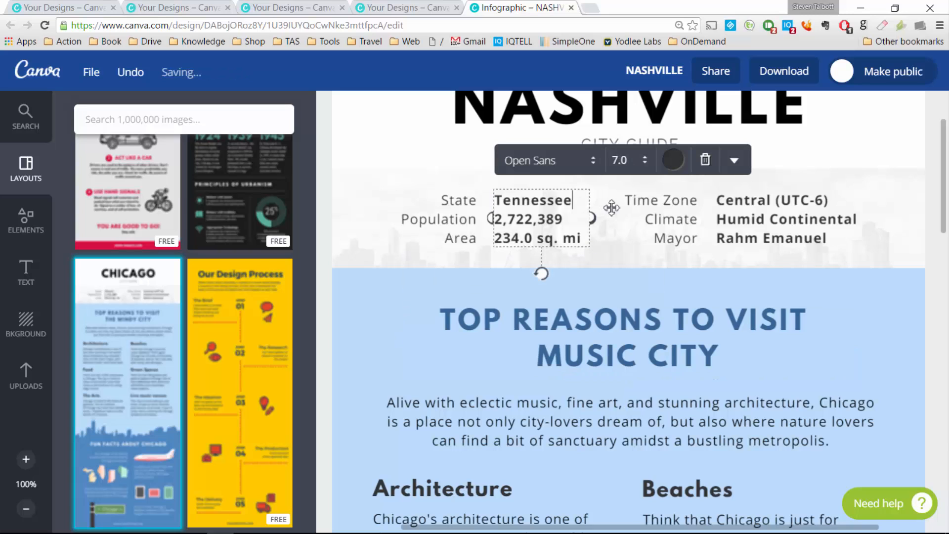
# Step: Replace the Mayor value with the new mayor's name in the NASHVILLE fact panel
pyautogui.doubleClick(524, 222)
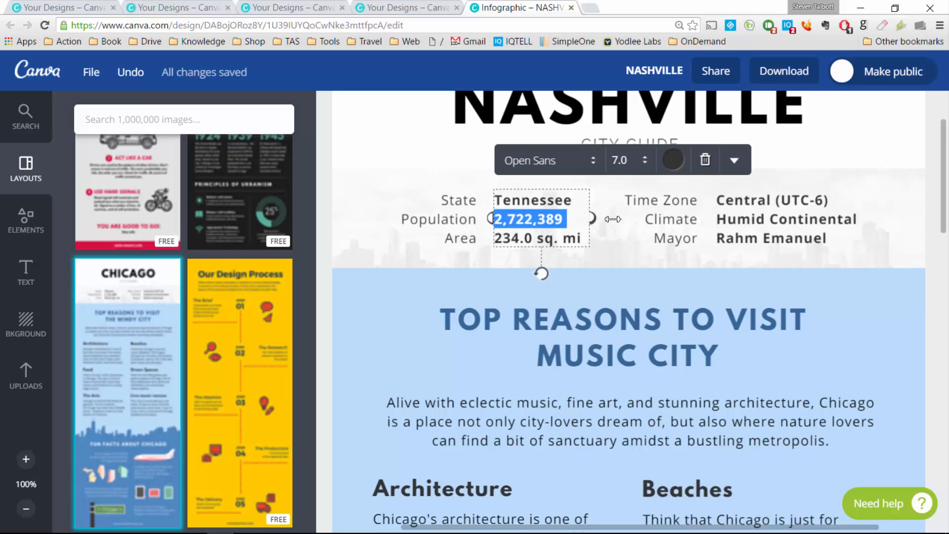
pyautogui.tripleClick(557, 241)
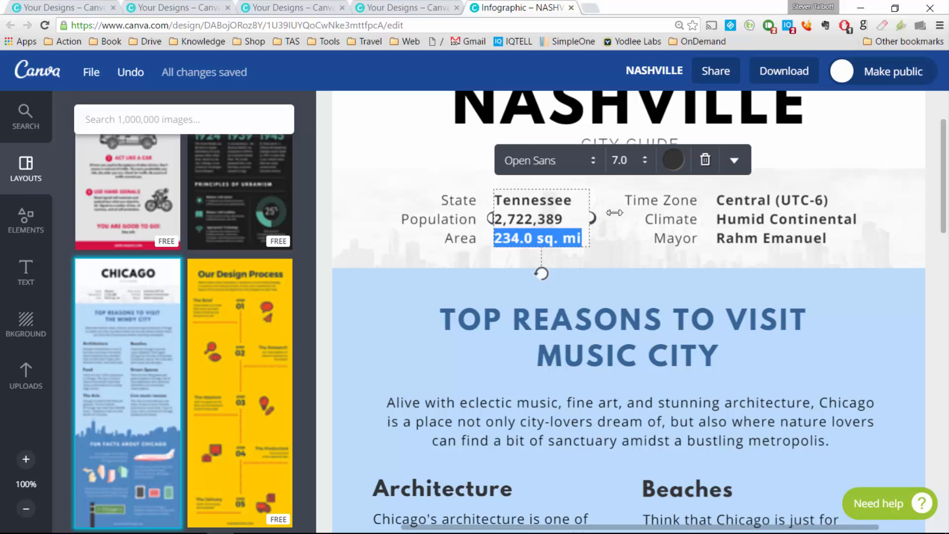
pyautogui.tripleClick(755, 242)
pyautogui.write('Ba')
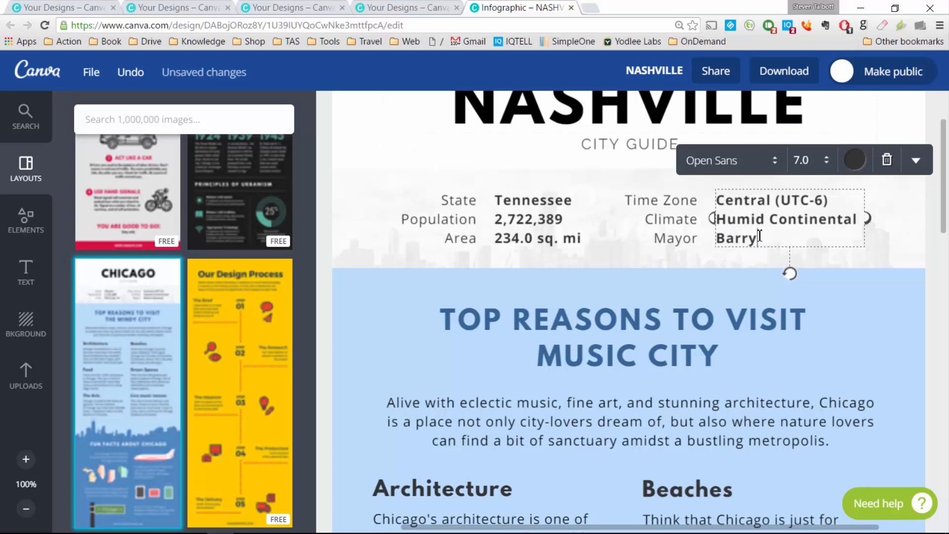
pyautogui.write('rry')
pyautogui.scroll(-10, 693, 291)
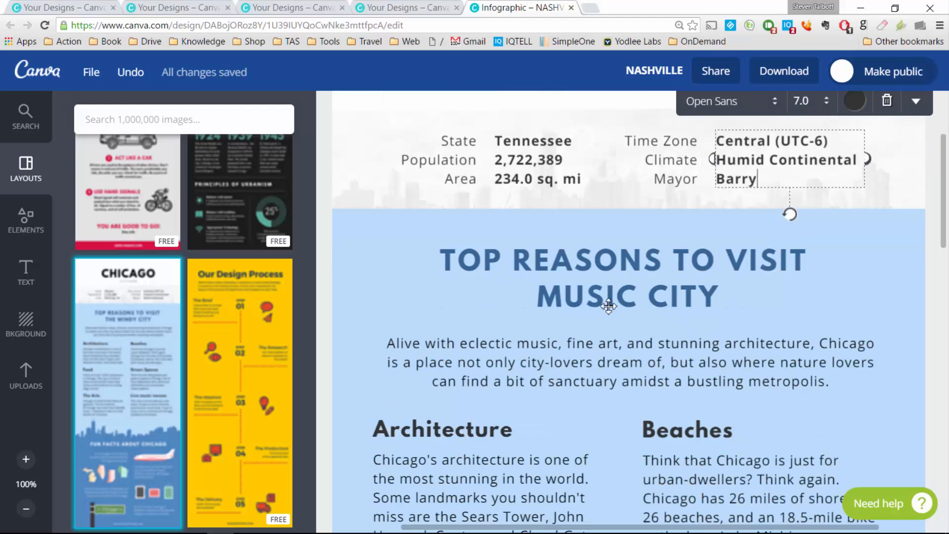
pyautogui.scroll(-8, 700, 364)
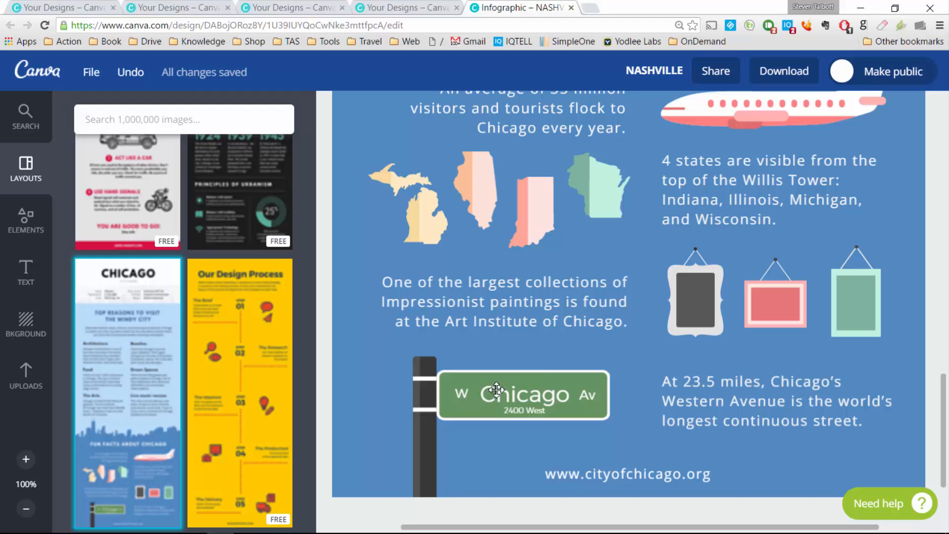
pyautogui.scroll(20, 583, 354)
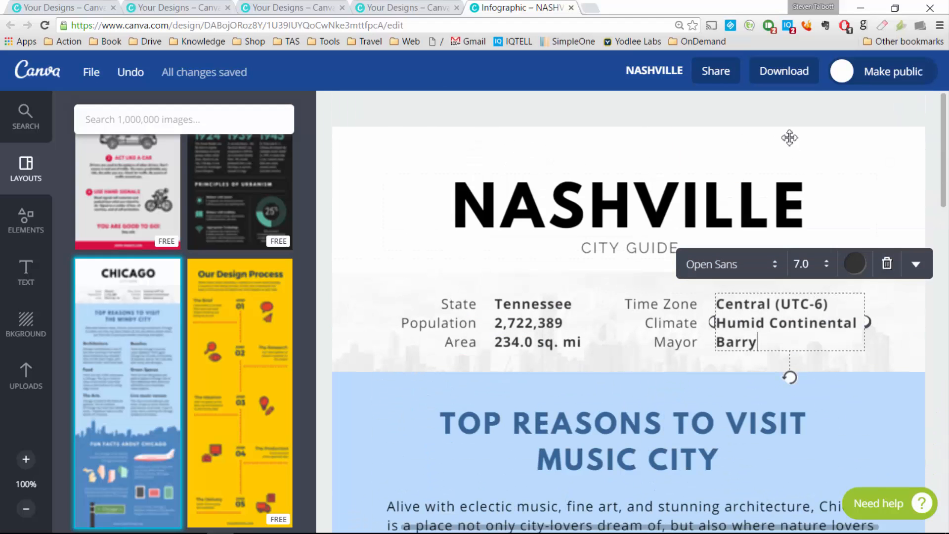
# Step: Try to download the design as a high-quality PNG, then dismiss the premium purchase prompt
pyautogui.click(792, 72)
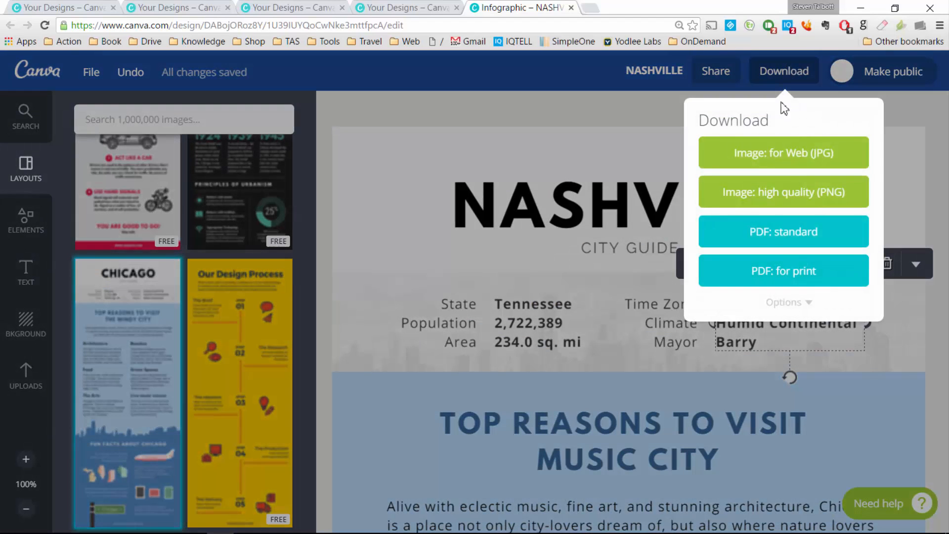
pyautogui.click(789, 193)
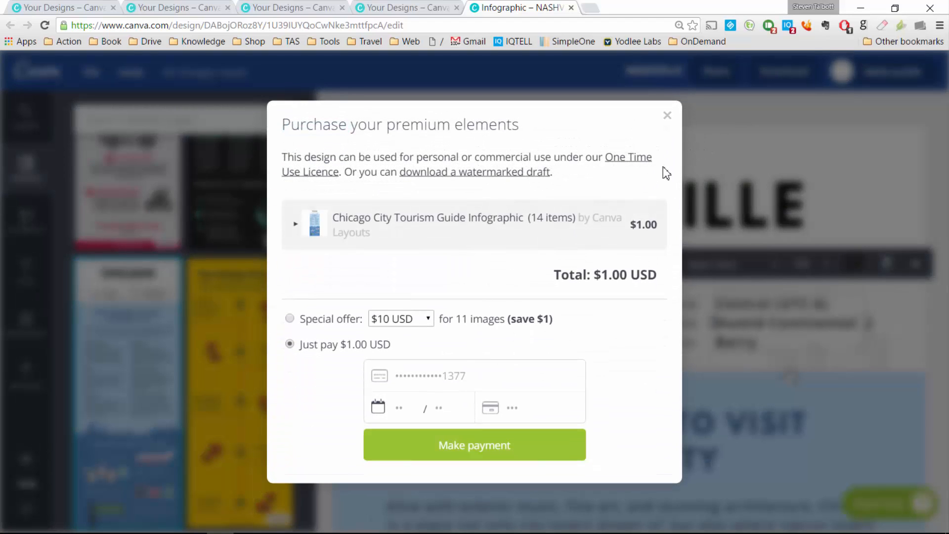
pyautogui.click(668, 116)
# Step: Review the blue background section, then bring up the image search panel
pyautogui.scroll(-3, 788, 378)
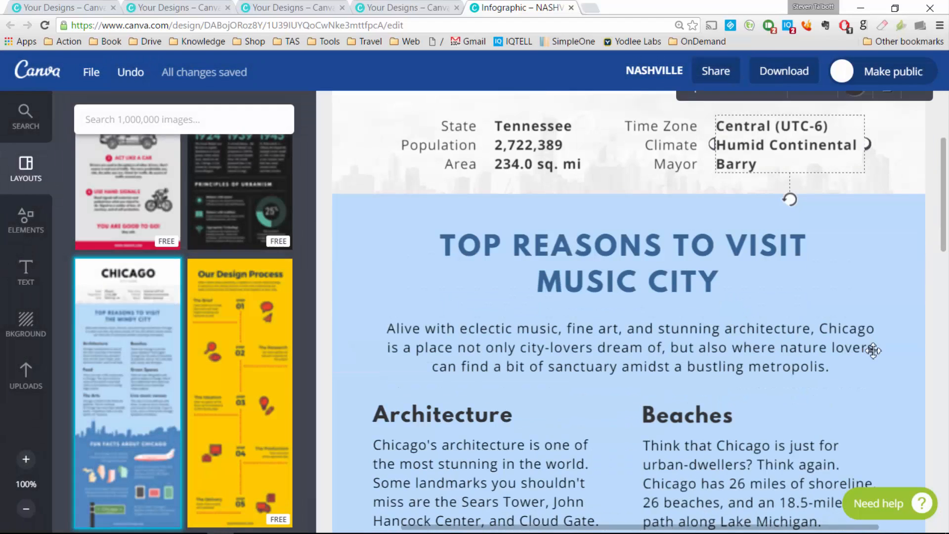
pyautogui.click(879, 277)
pyautogui.press('Escape')
pyautogui.scroll(3, 876, 274)
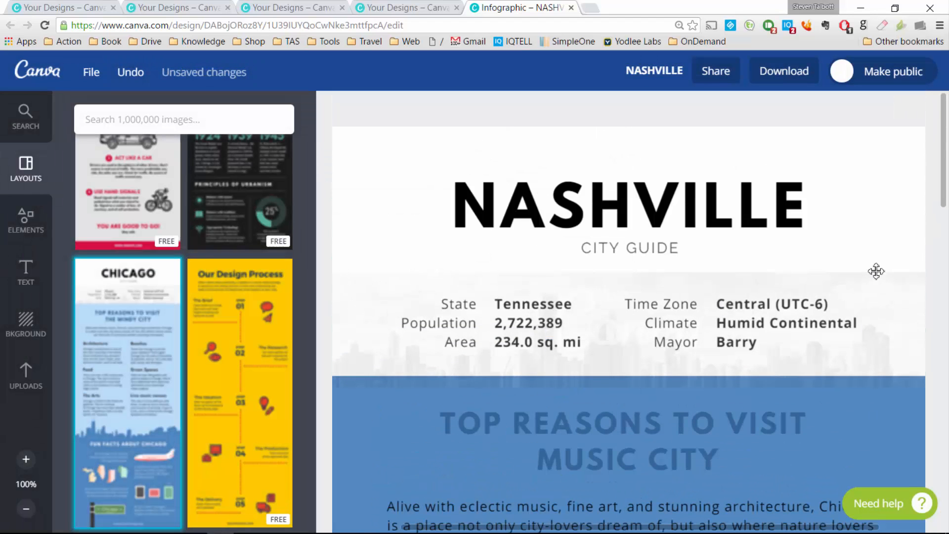
pyautogui.scroll(-15, 817, 354)
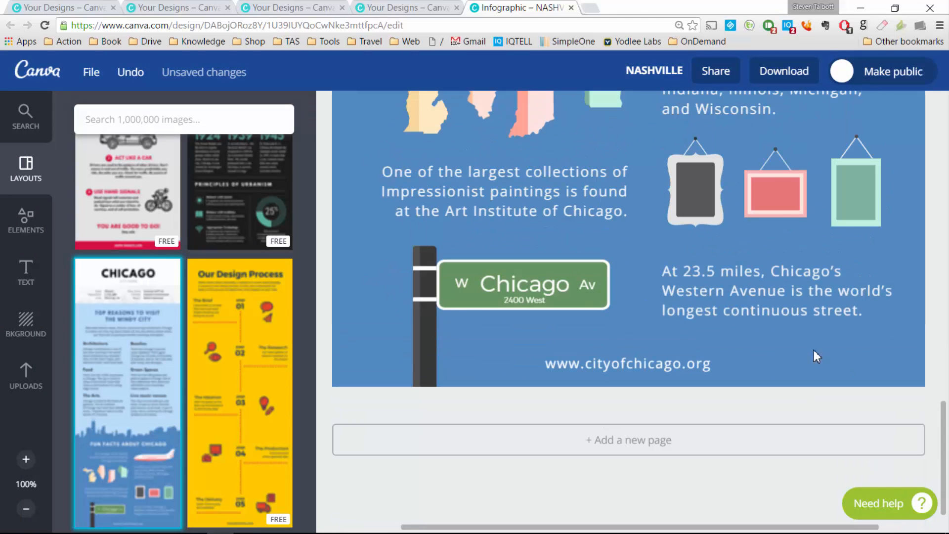
pyautogui.scroll(15, 817, 356)
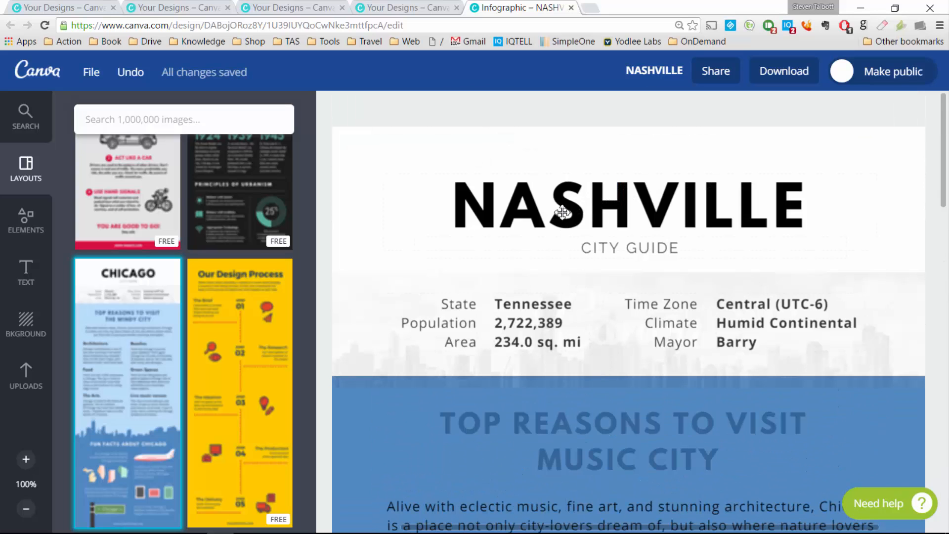
pyautogui.click(30, 124)
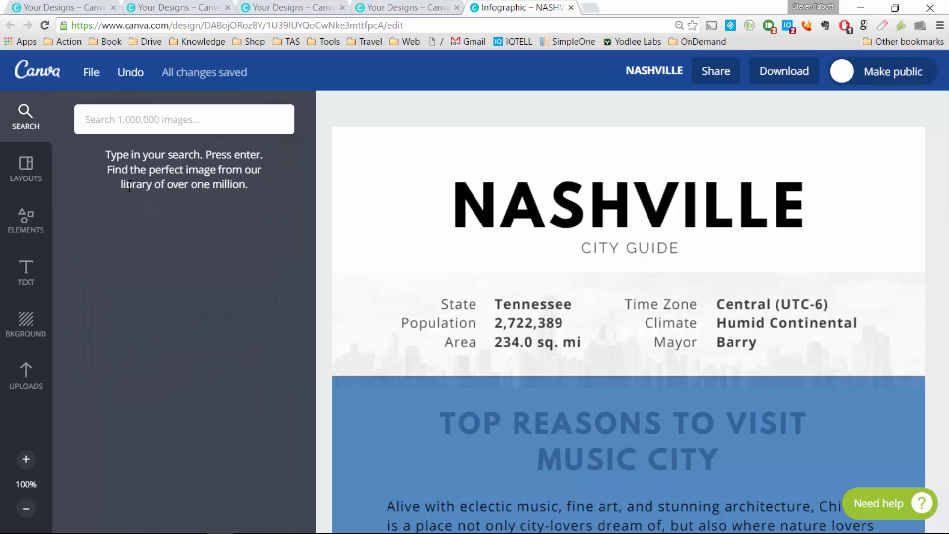
# Step: Load travelagentsupport.com from the address bar using 'trav'
pyautogui.click(266, 26)
pyautogui.write('travelagentsupport.com')
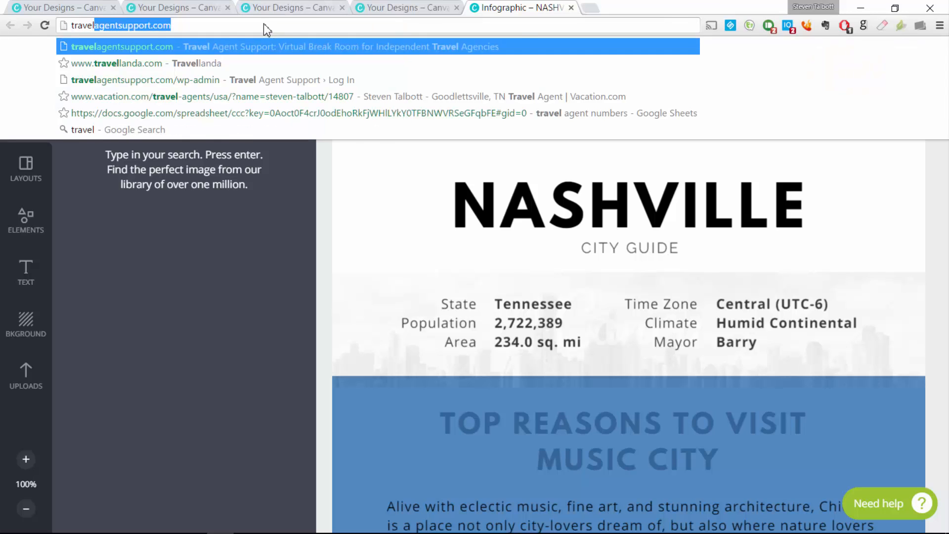
pyautogui.press('Return')
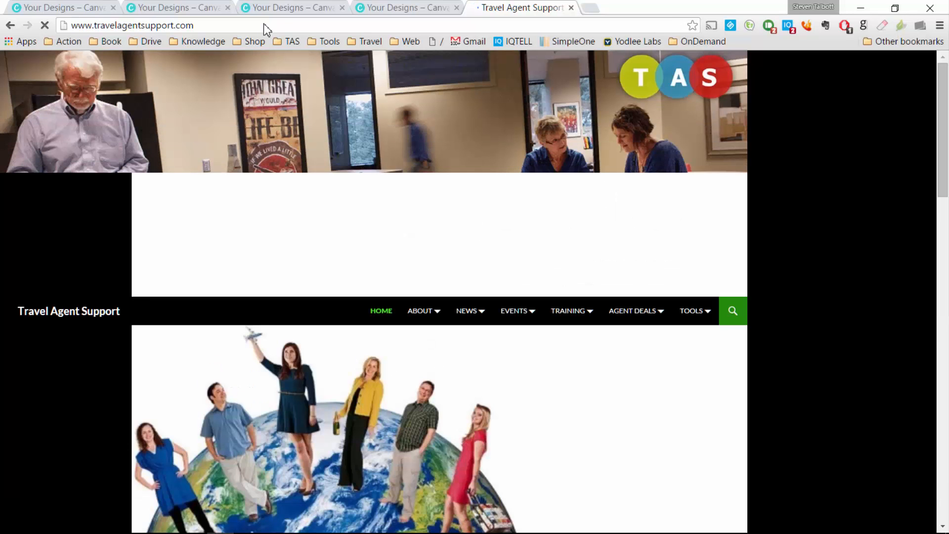
# Step: Look through the Breakroom Bulletins sign-up popup, then close it
pyautogui.scroll(-4, 475, 183)
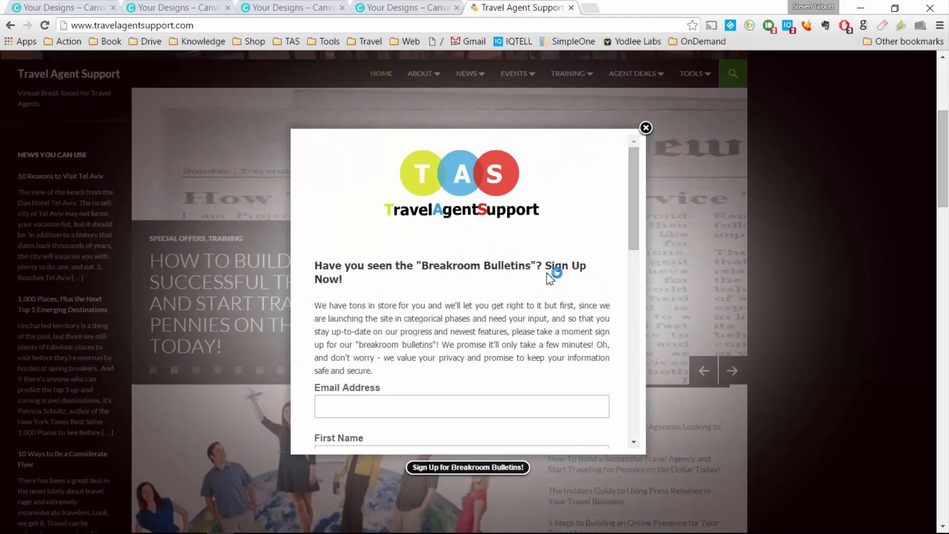
pyautogui.scroll(-3, 468, 325)
pyautogui.scroll(-4, 466, 323)
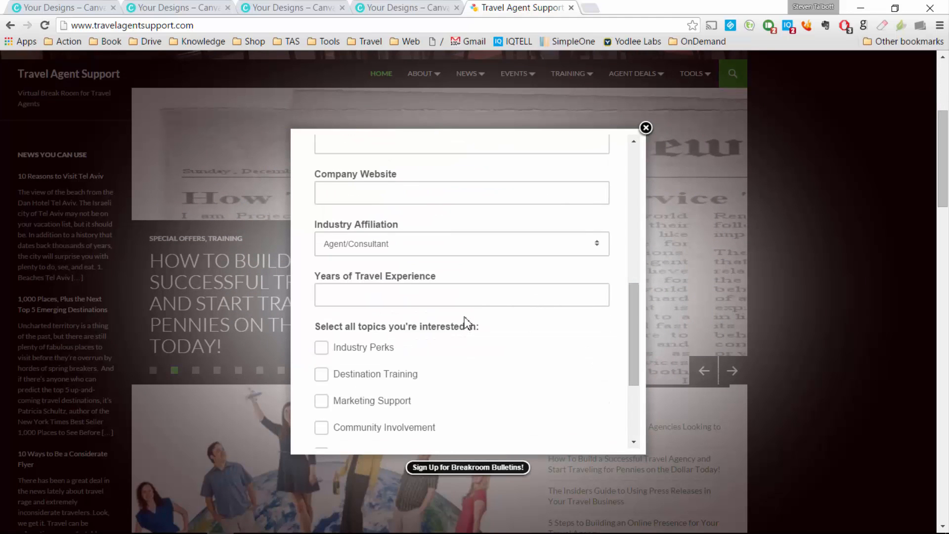
pyautogui.scroll(-1, 464, 321)
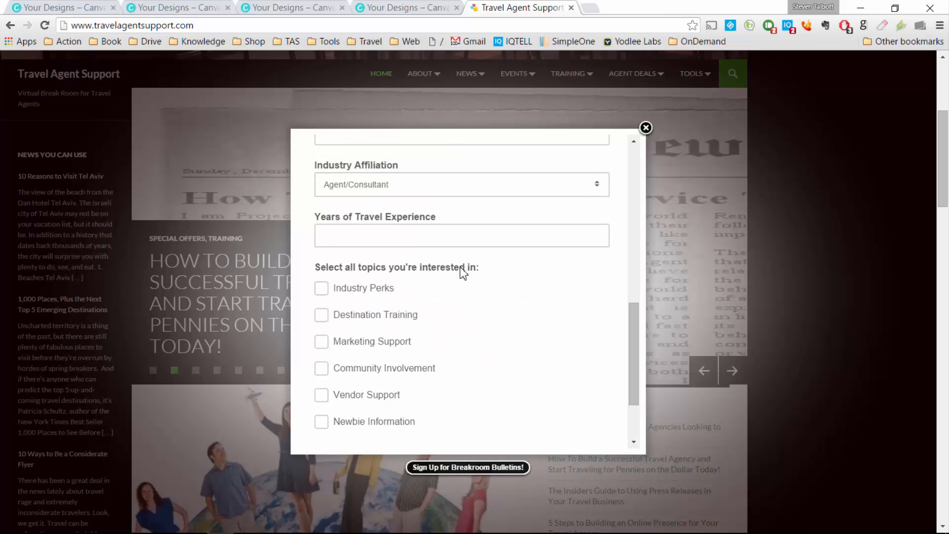
pyautogui.scroll(8, 457, 245)
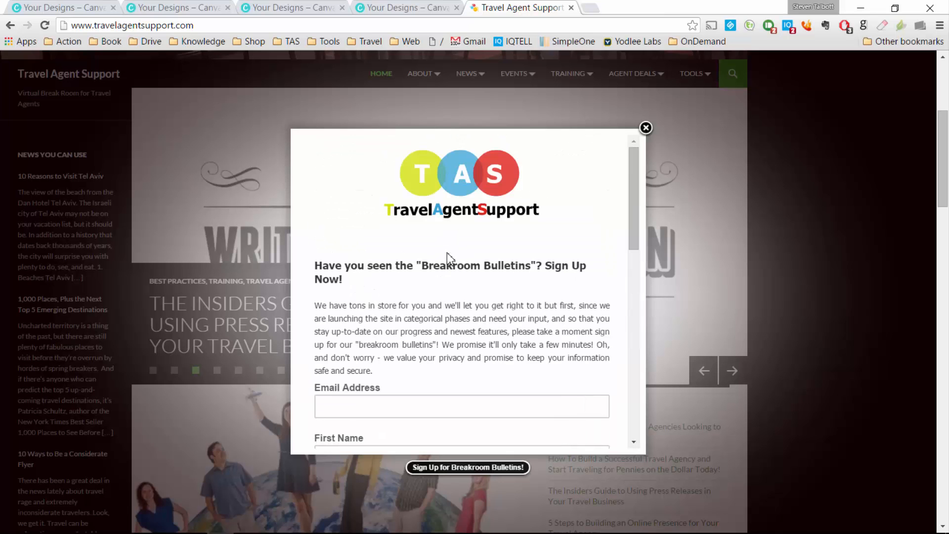
pyautogui.click(646, 128)
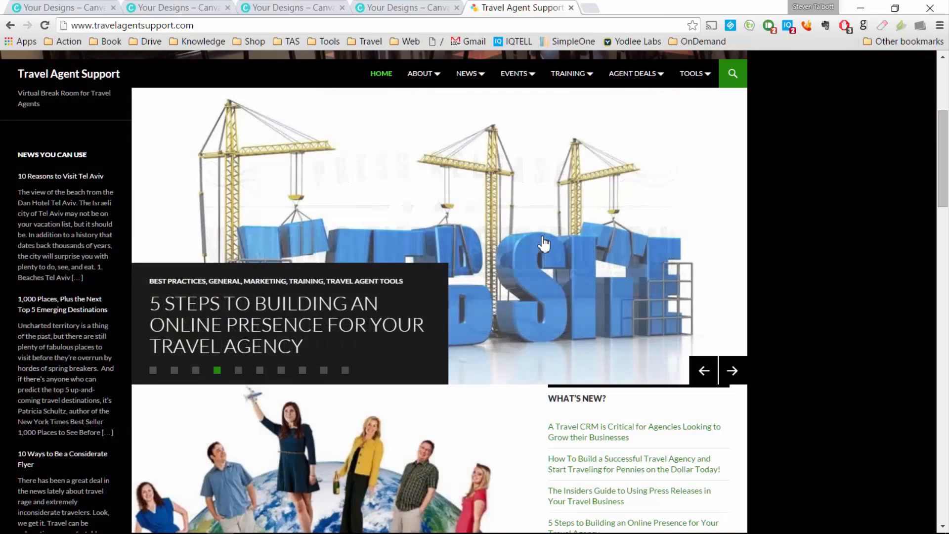